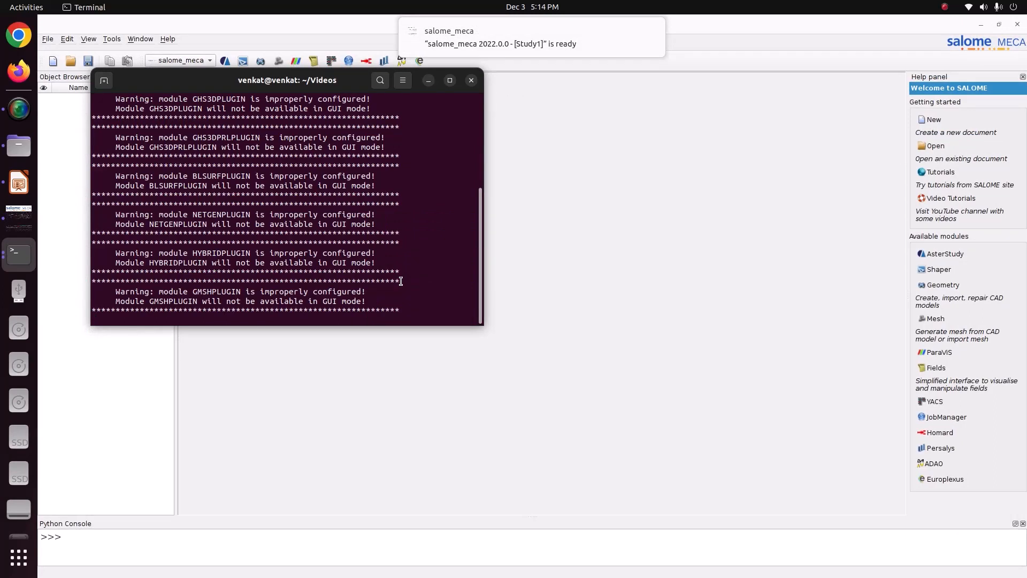
# Review the bracket problem in the bracket.pptx presentation, then activate the Geometry module in salome_meca.
pyautogui.click(569, 250)
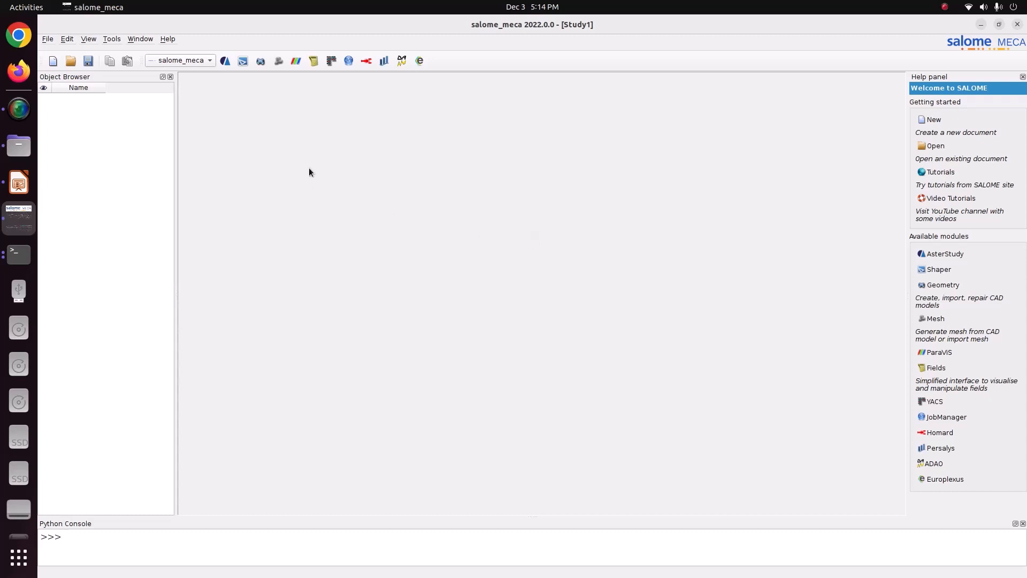
pyautogui.click(19, 181)
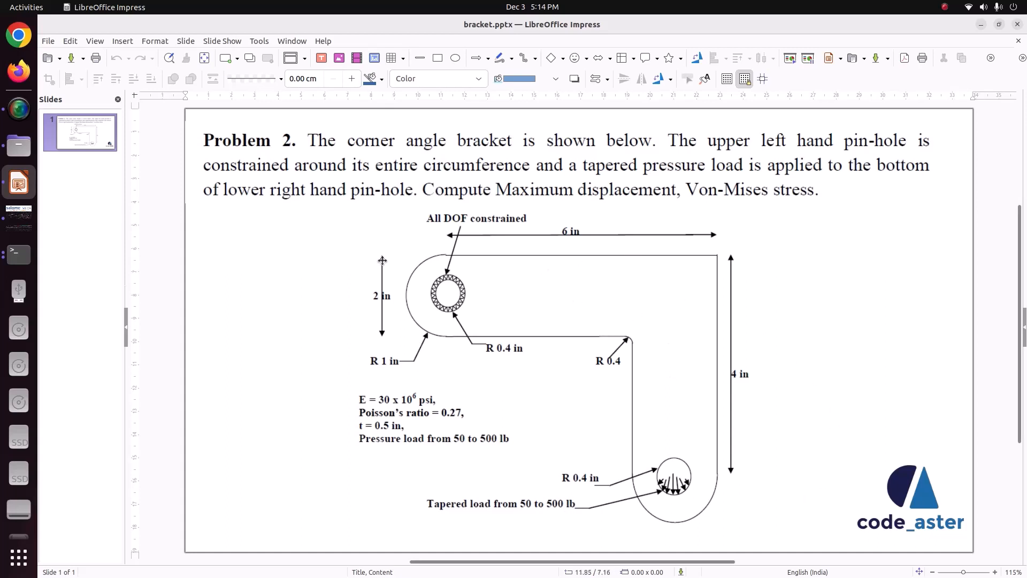
pyautogui.click(20, 219)
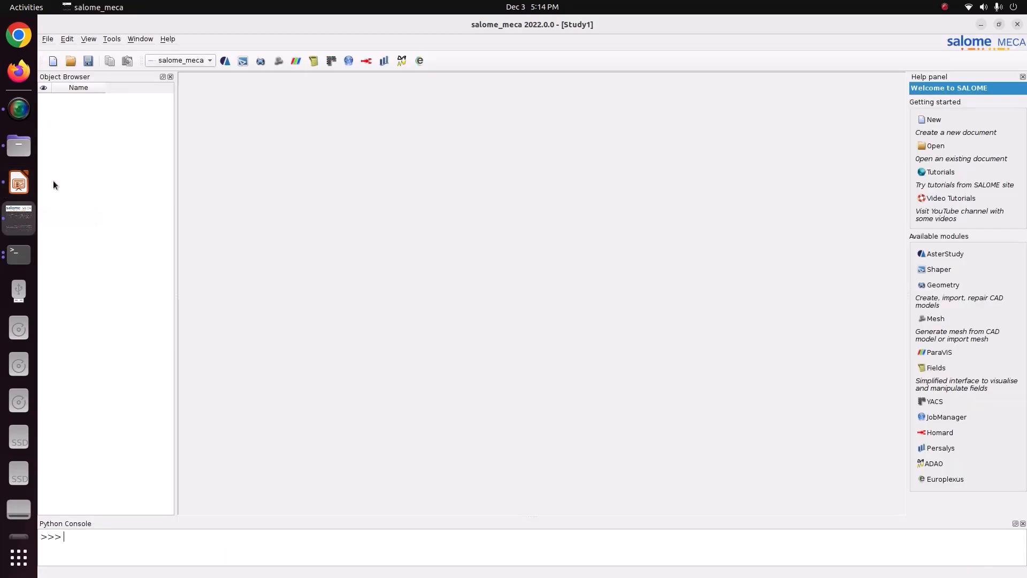
pyautogui.click(180, 61)
pyautogui.click(187, 97)
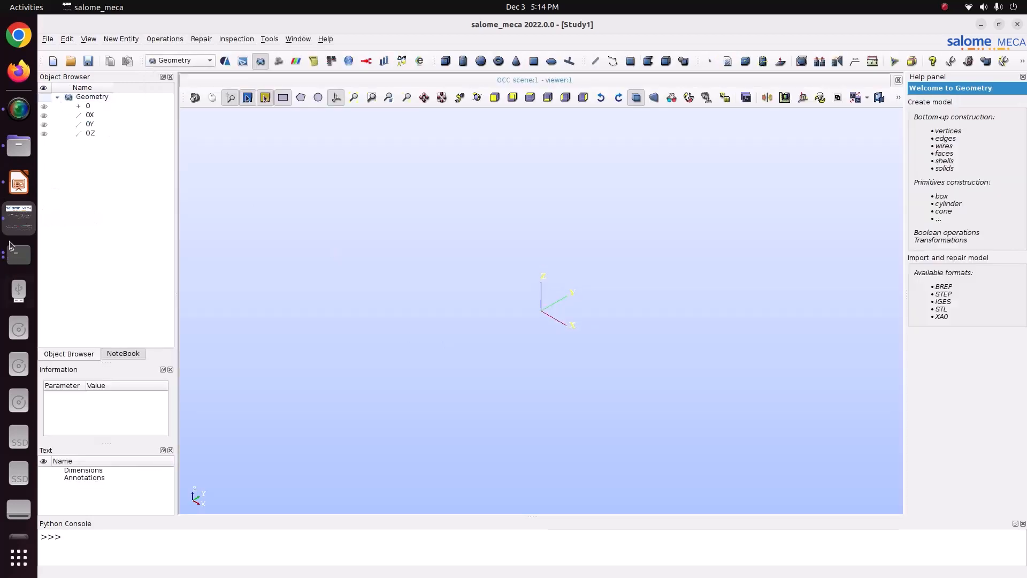
# Check the bracket drawing in the presentation and start a 2D sketch in salome_meca at the absolute point 0, 0.
pyautogui.click(18, 183)
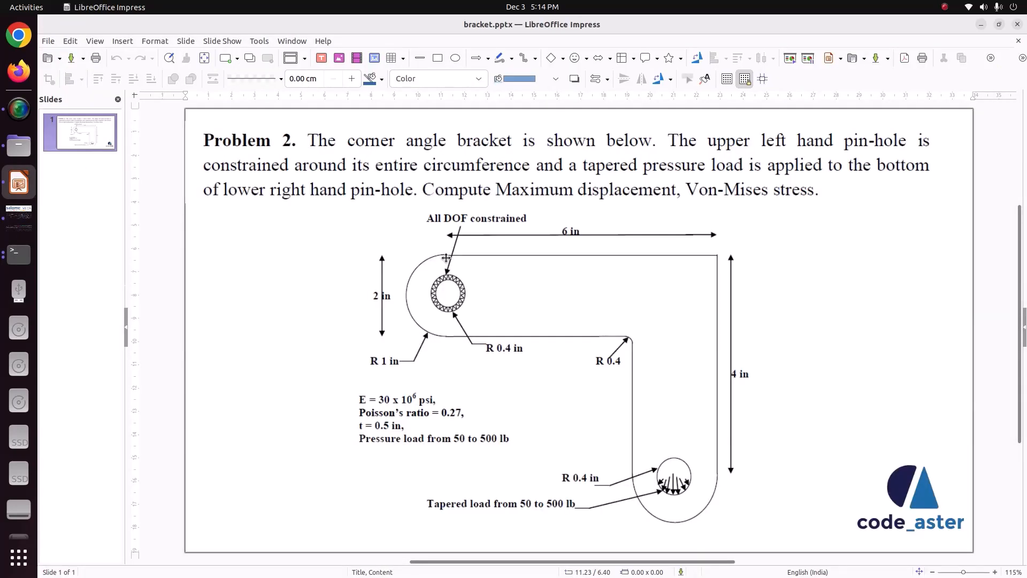
pyautogui.click(19, 217)
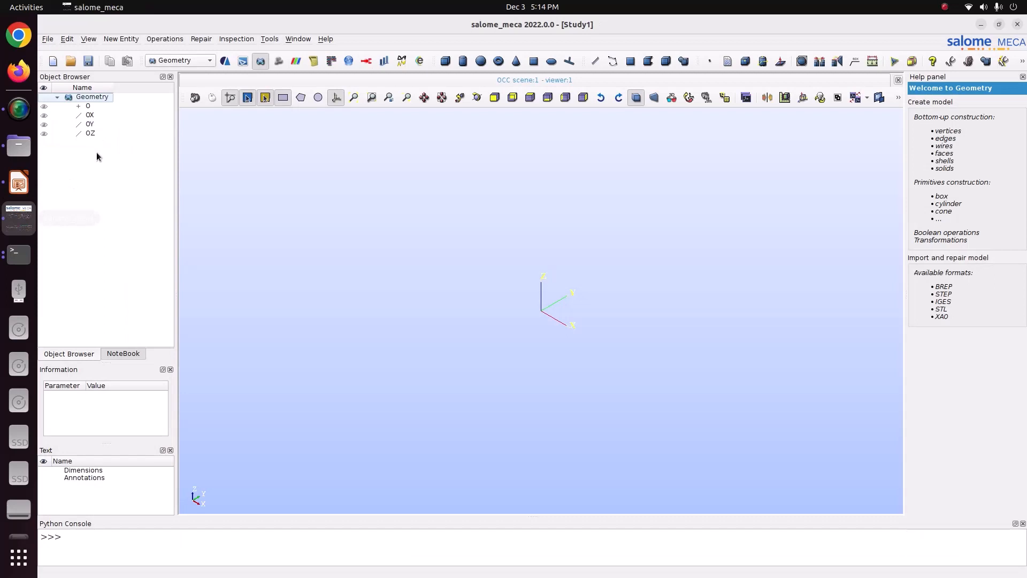
pyautogui.click(126, 40)
pyautogui.moveTo(128, 50)
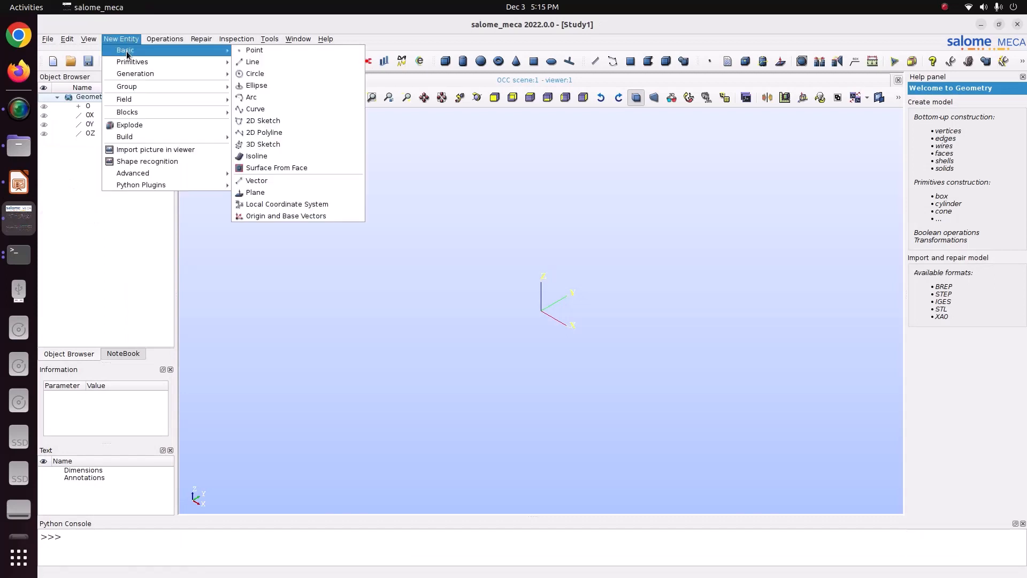
pyautogui.click(260, 122)
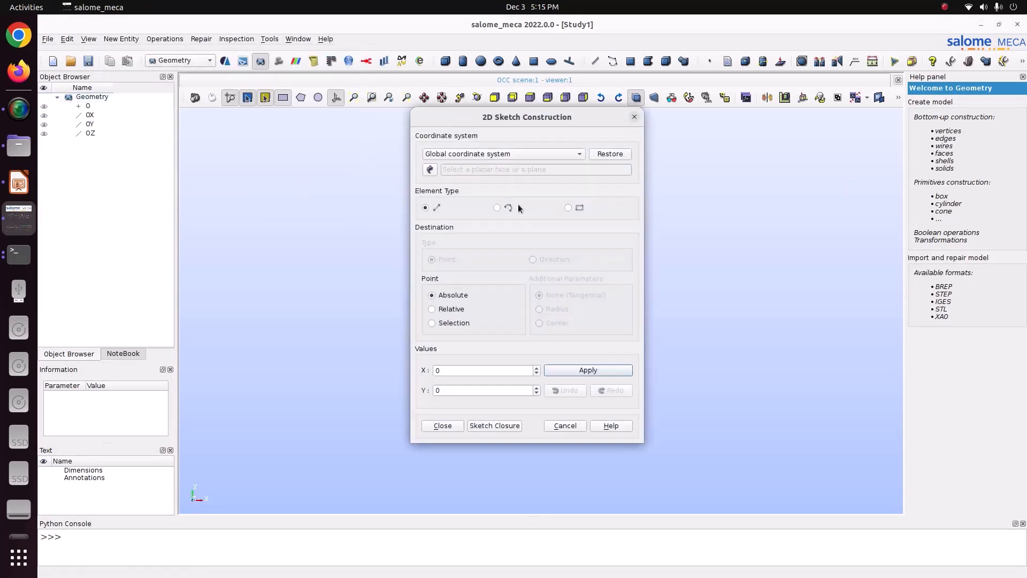
pyautogui.moveTo(524, 118); pyautogui.dragTo(317, 127)
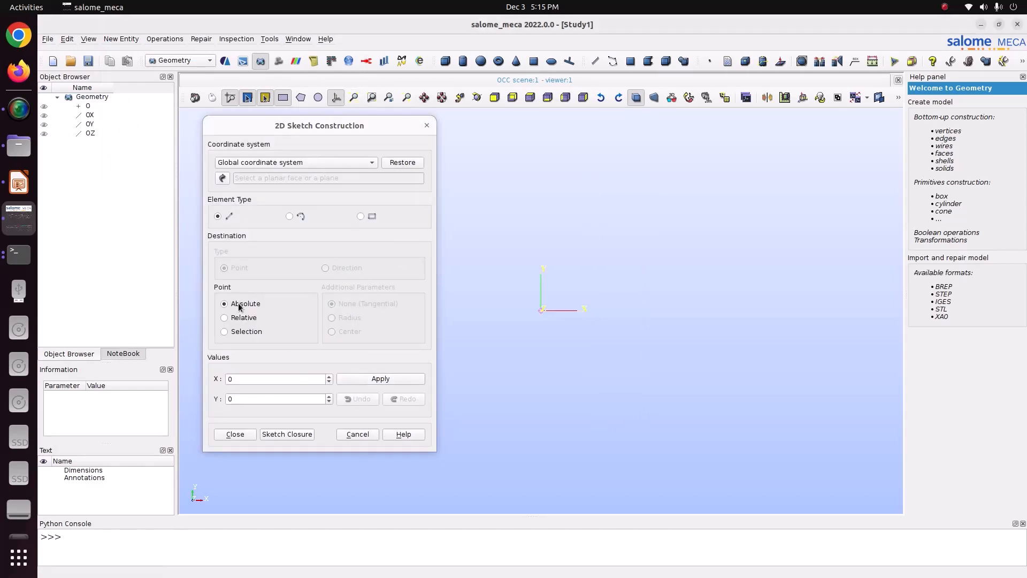
pyautogui.click(379, 381)
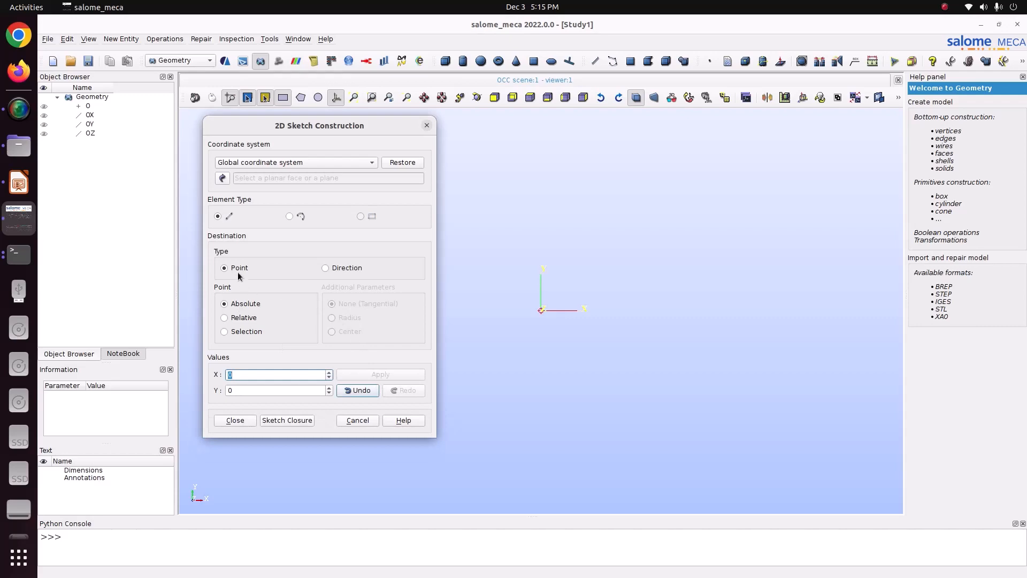
# Add the bracket's top edge as a line to a relative point with DX 6 and DY 0.
pyautogui.click(237, 318)
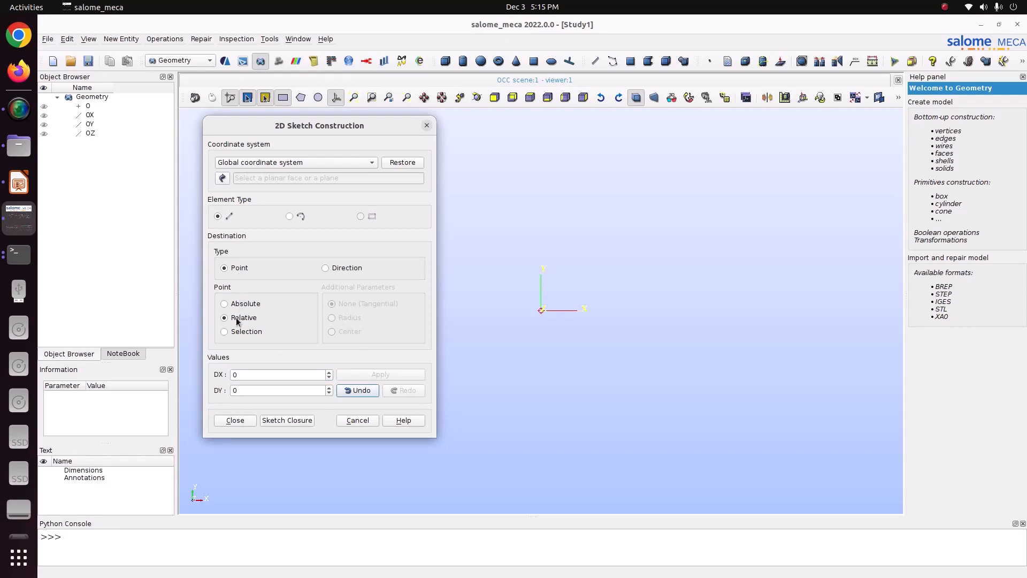
pyautogui.click(16, 181)
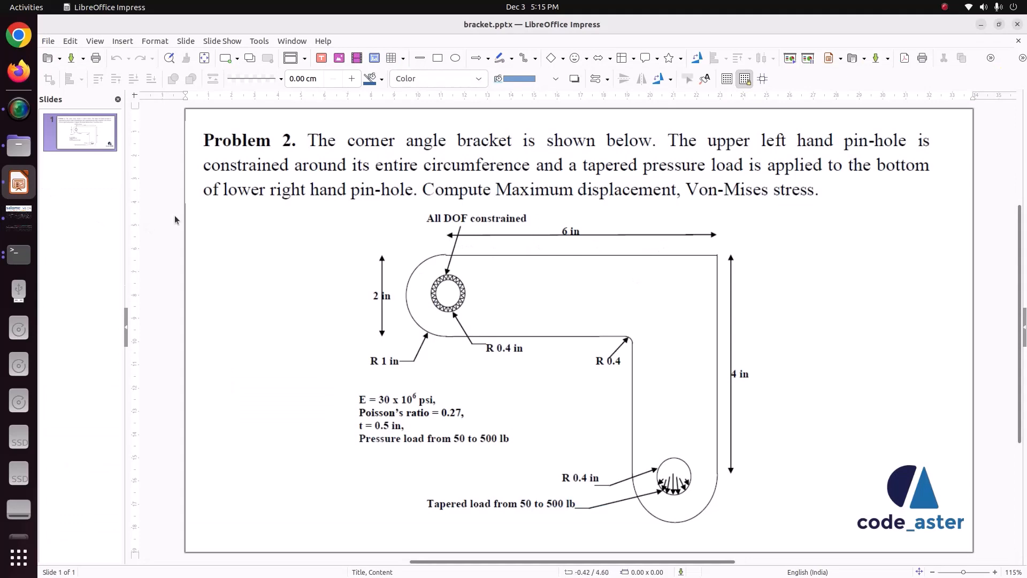
pyautogui.click(14, 219)
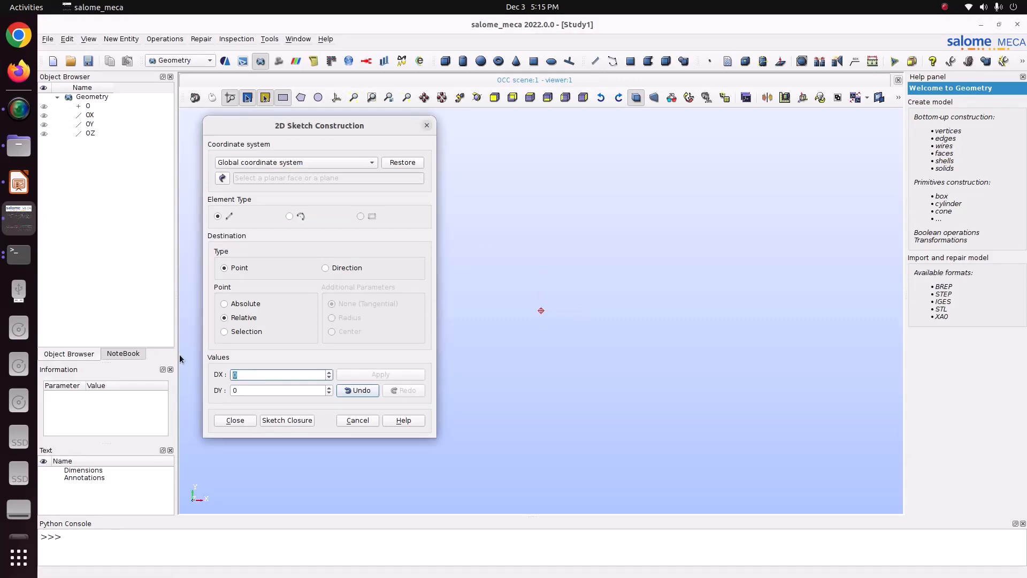
pyautogui.write('6')
pyautogui.click(353, 97)
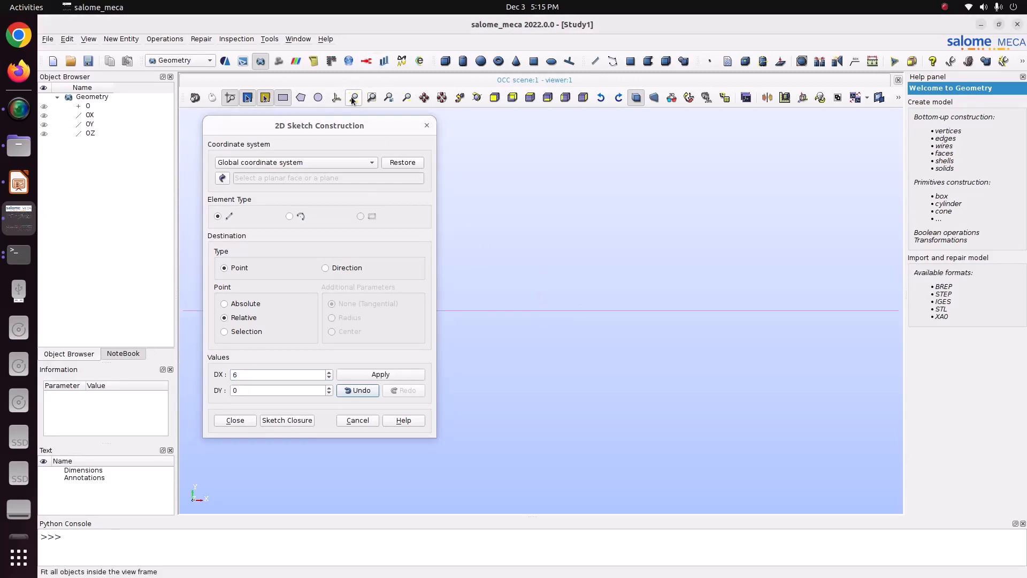
pyautogui.scroll(-8, 570, 256)
pyautogui.click(374, 373)
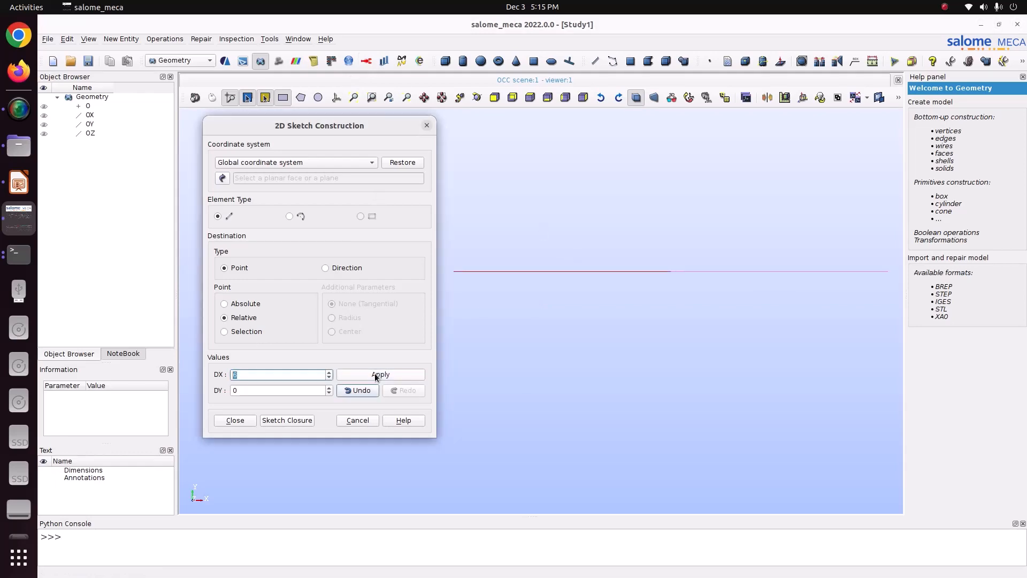
# Check the drawing and add the bracket's outer vertical edge as a relative line with DX 0 and DY -4.
pyautogui.hotkey('alt', 'Tab')
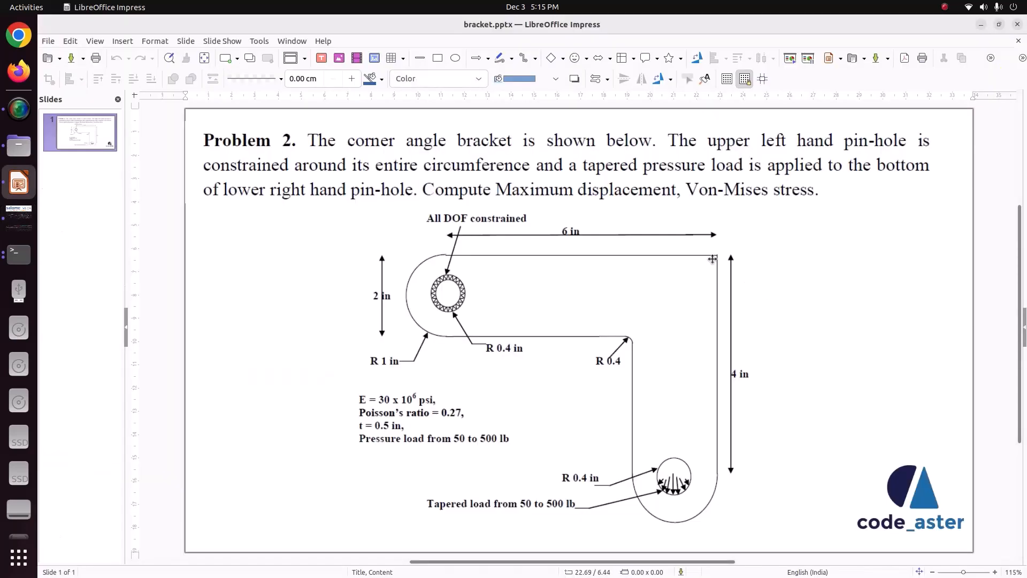
pyautogui.hotkey('alt', 'Tab')
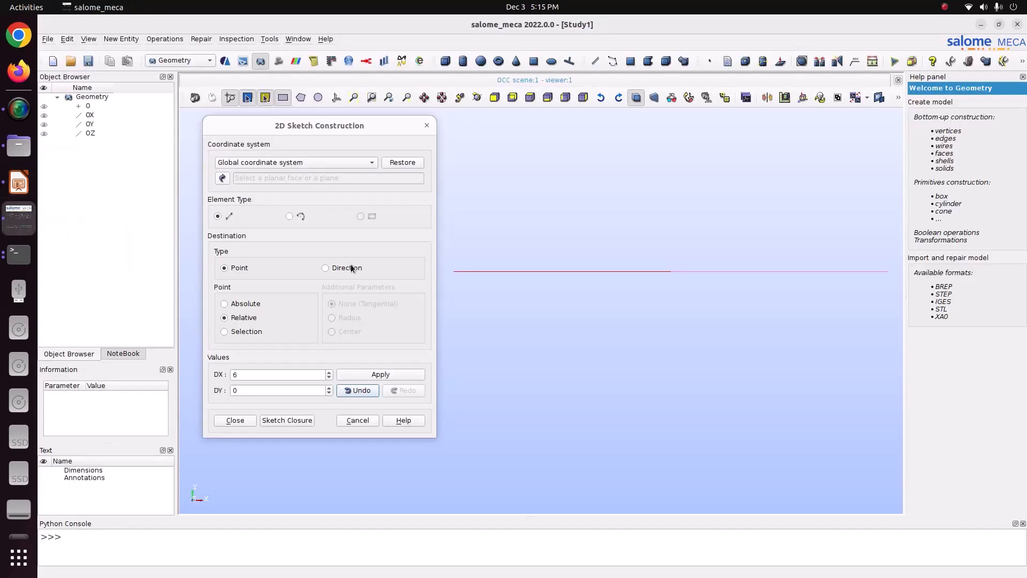
pyautogui.click(256, 376)
pyautogui.press('BackSpace')
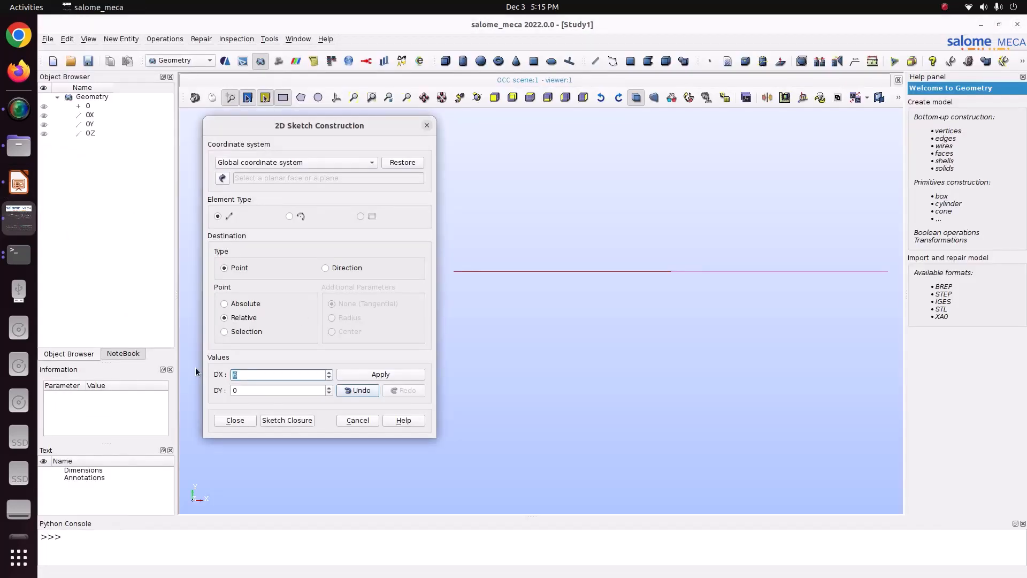
pyautogui.write('0')
pyautogui.press('Tab')
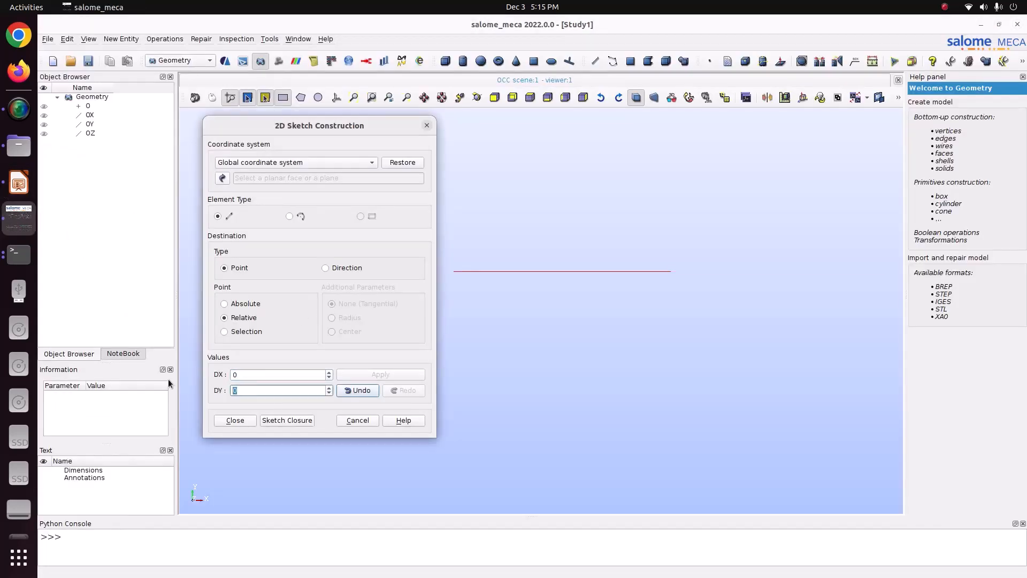
pyautogui.write('4-4')
pyautogui.click(357, 374)
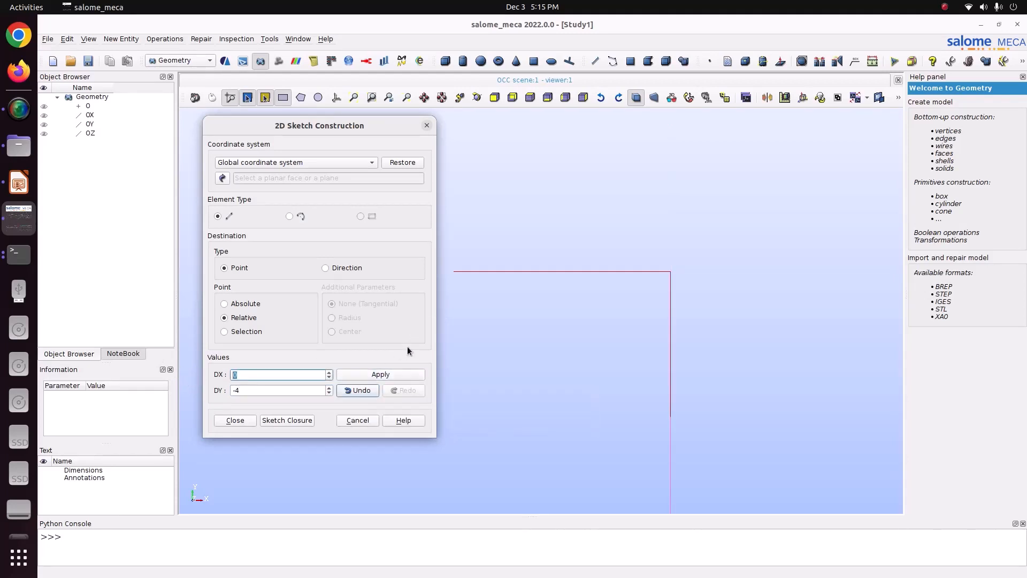
# Check the bracket drawing's lower end and set the next sketch element to an arc defined by its radius.
pyautogui.click(18, 183)
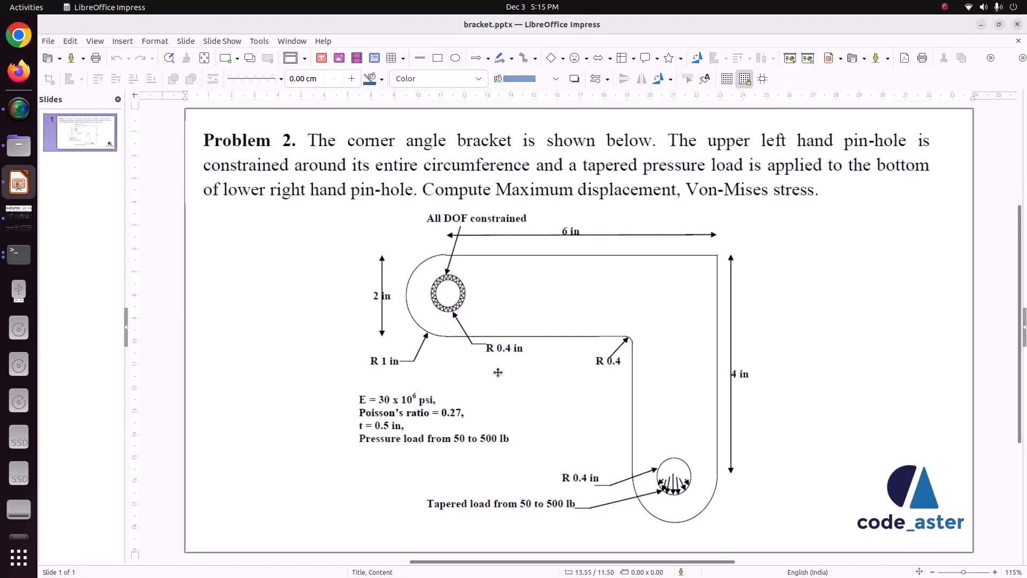
pyautogui.click(19, 217)
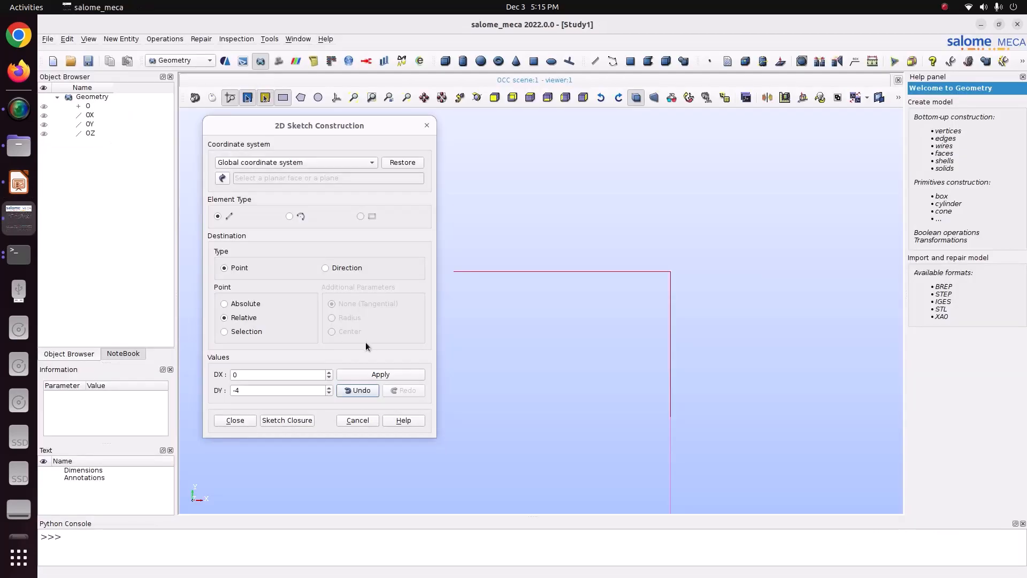
pyautogui.click(290, 216)
pyautogui.click(353, 318)
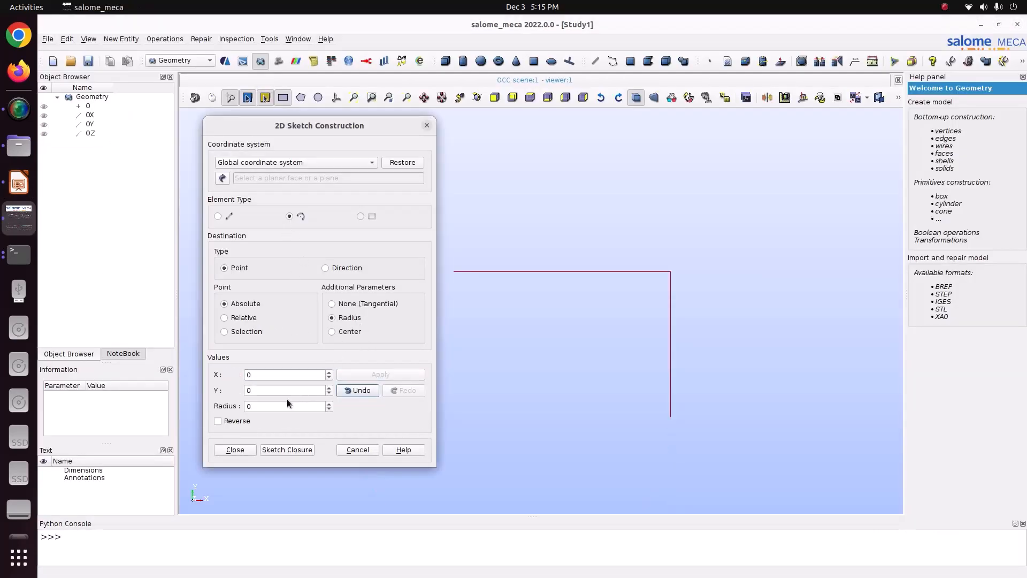
pyautogui.doubleClick(269, 406)
pyautogui.doubleClick(261, 378)
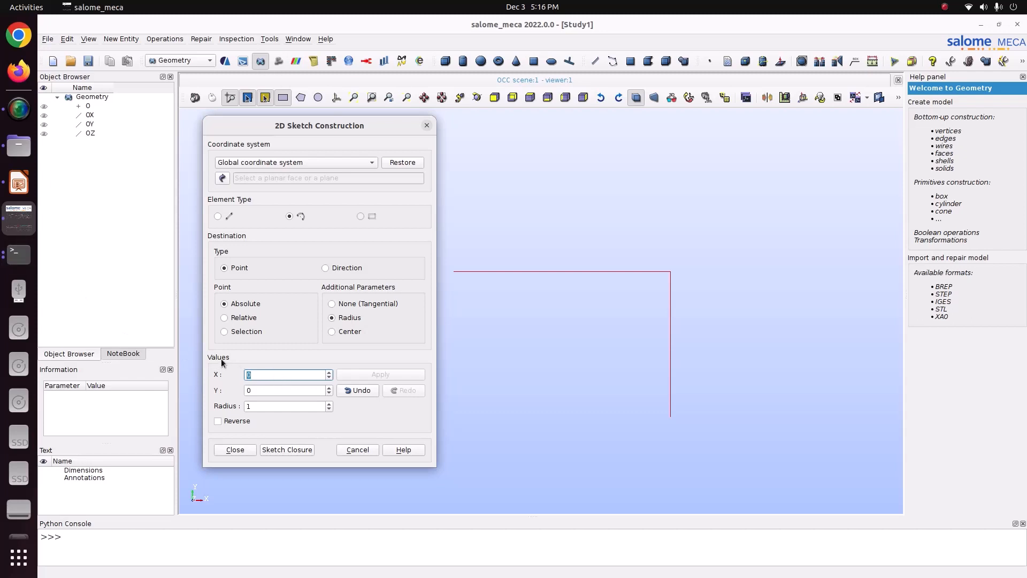
pyautogui.write('-2')
pyautogui.moveTo(289, 410); pyautogui.dragTo(229, 404)
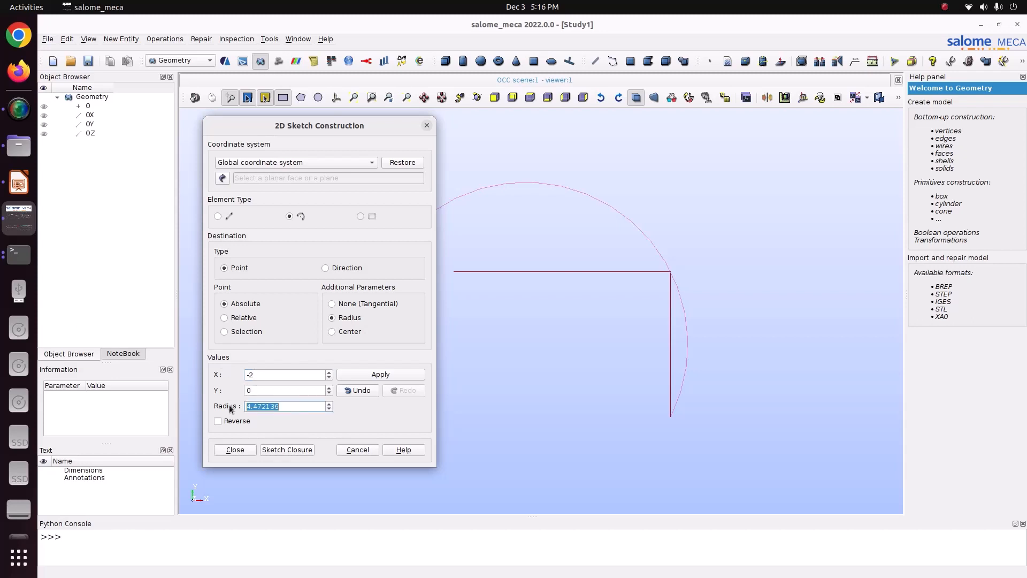
pyautogui.write('1')
# Add the lower rounded end as a reversed arc to a relative point with DX -2, DY 0 and radius 1.
pyautogui.click(236, 317)
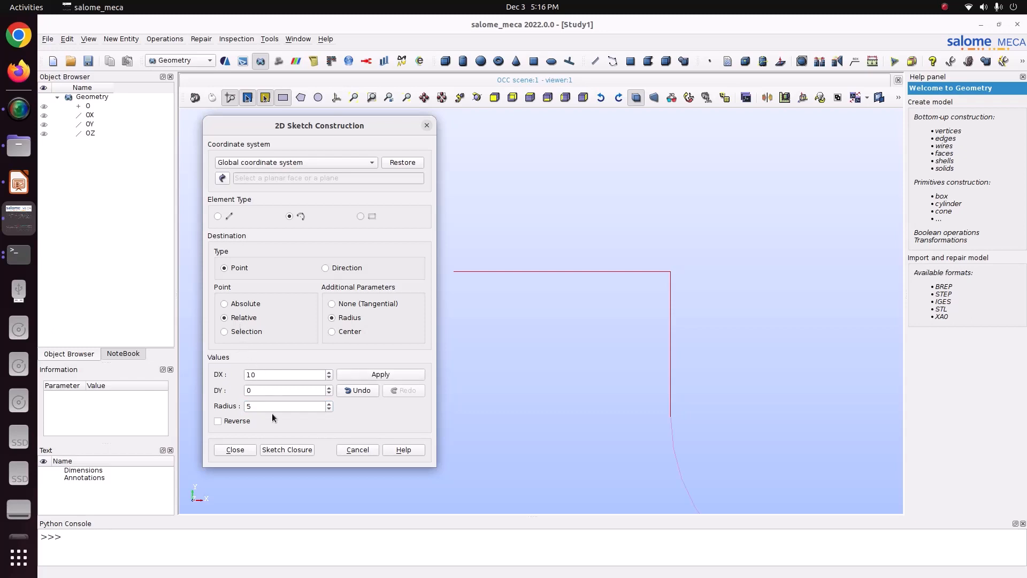
pyautogui.moveTo(263, 405); pyautogui.dragTo(201, 397)
pyautogui.write('1')
pyautogui.moveTo(267, 374); pyautogui.dragTo(213, 359)
pyautogui.write('-2')
pyautogui.click(234, 420)
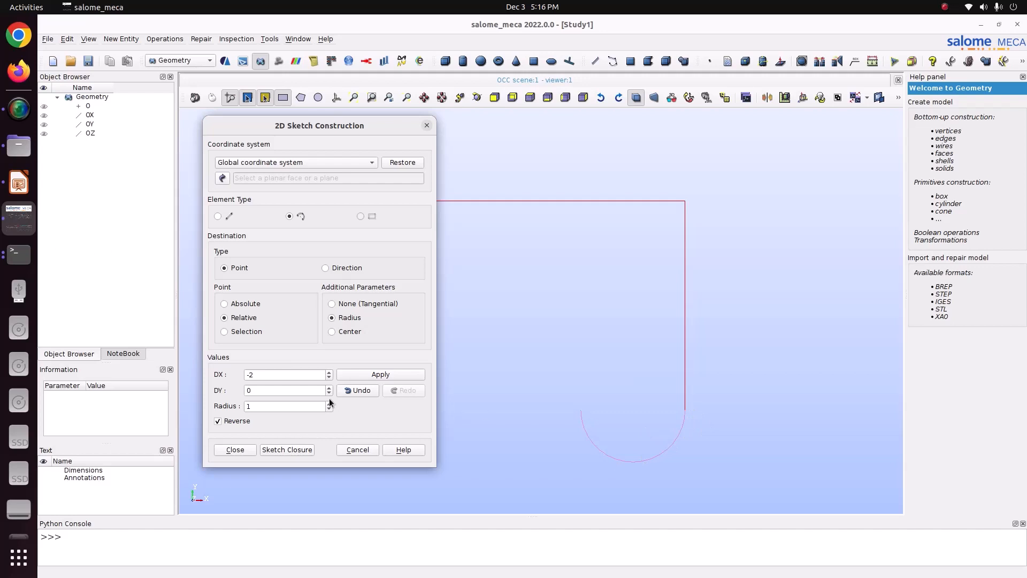
pyautogui.click(348, 375)
# Check the drawing and add the inner vertical edge as a relative line with DX 0 and DY 2.
pyautogui.click(219, 216)
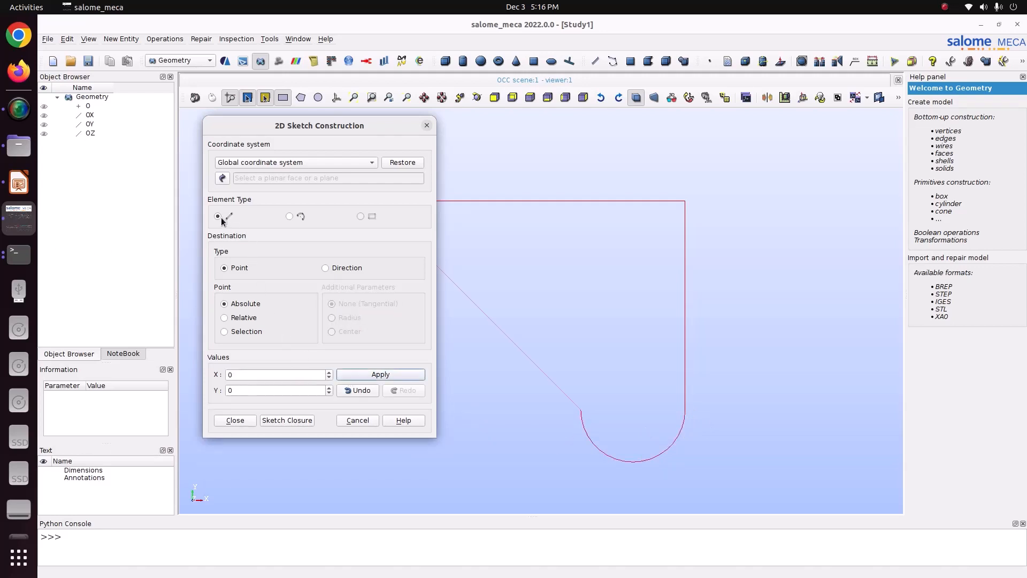
pyautogui.click(239, 318)
pyautogui.click(21, 189)
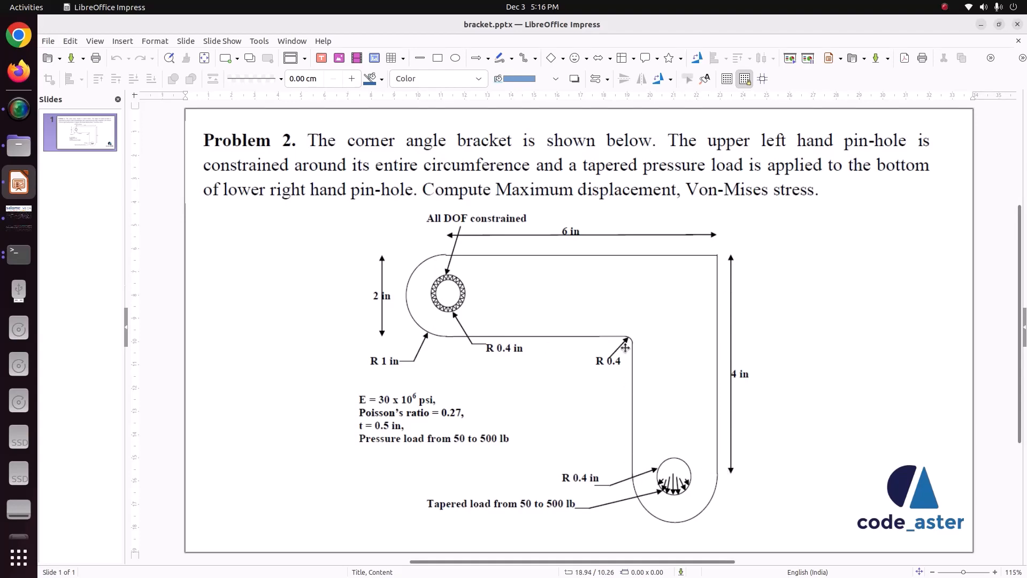
pyautogui.click(19, 217)
pyautogui.click(237, 390)
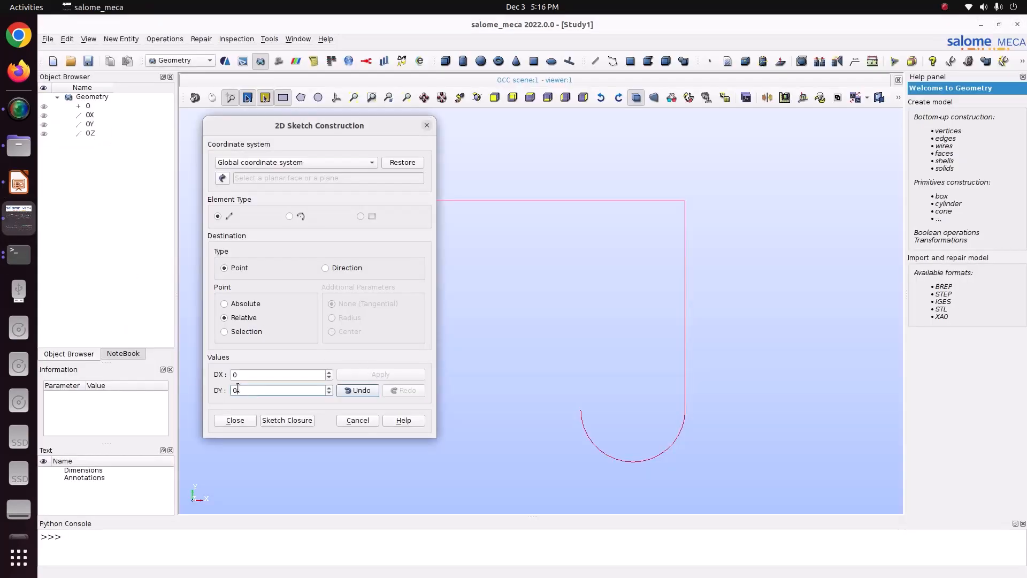
pyautogui.doubleClick(238, 389)
pyautogui.write('2')
pyautogui.click(369, 376)
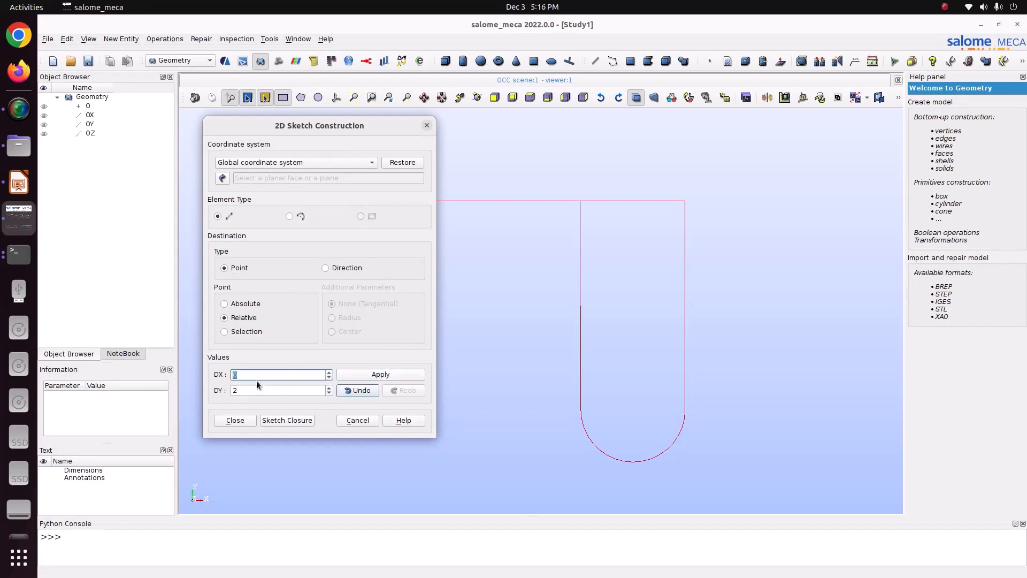
# Check the bracket drawing and add the inner horizontal edge as a relative line with DX -4 and DY 0.
pyautogui.press('Tab')
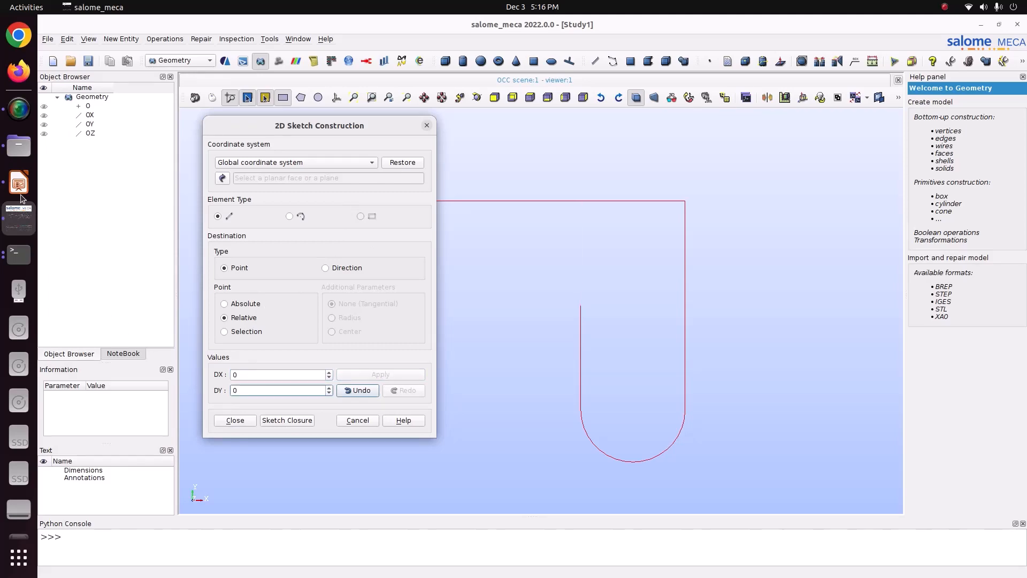
pyautogui.click(19, 183)
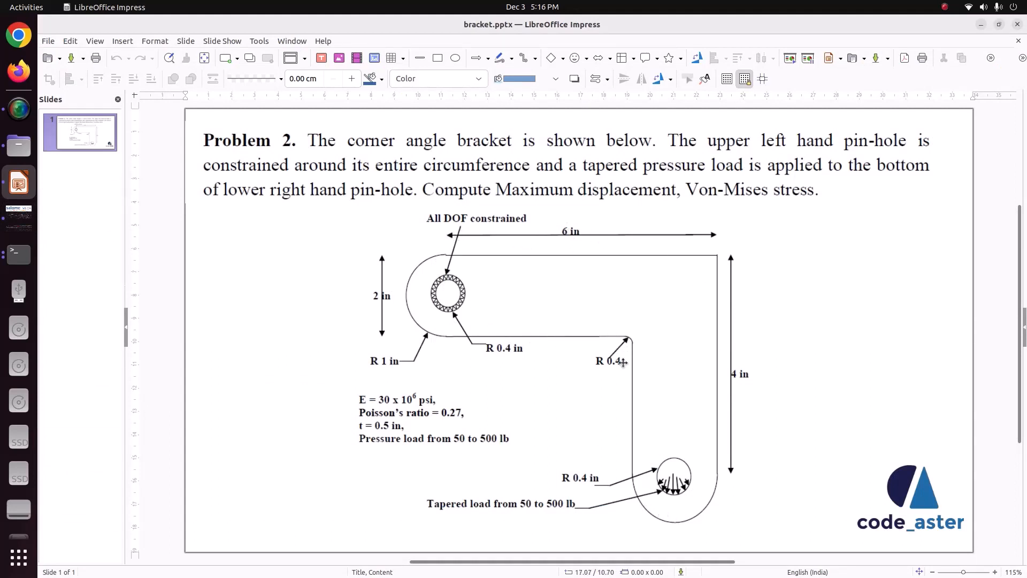
pyautogui.click(15, 210)
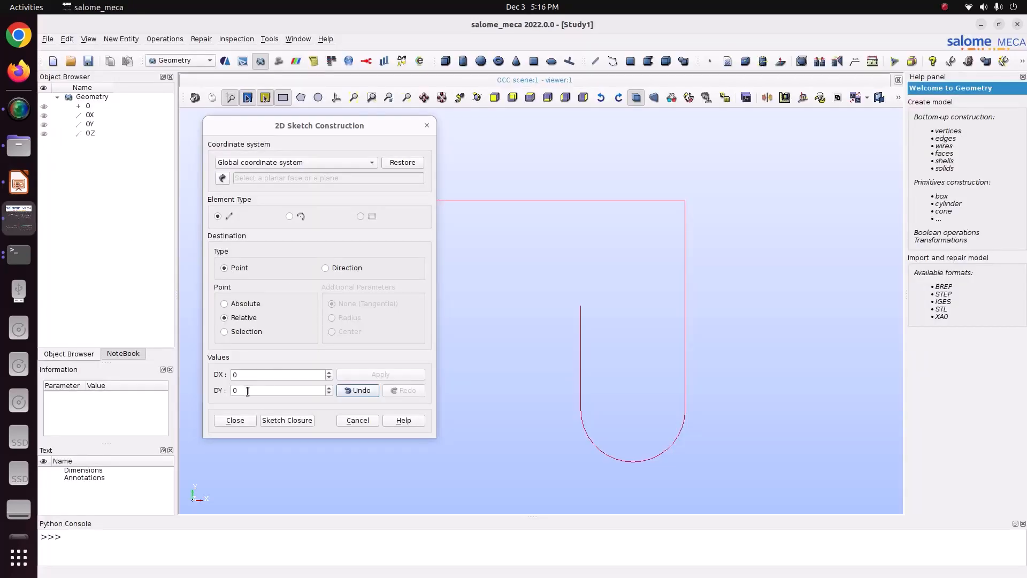
pyautogui.moveTo(244, 378); pyautogui.dragTo(214, 374)
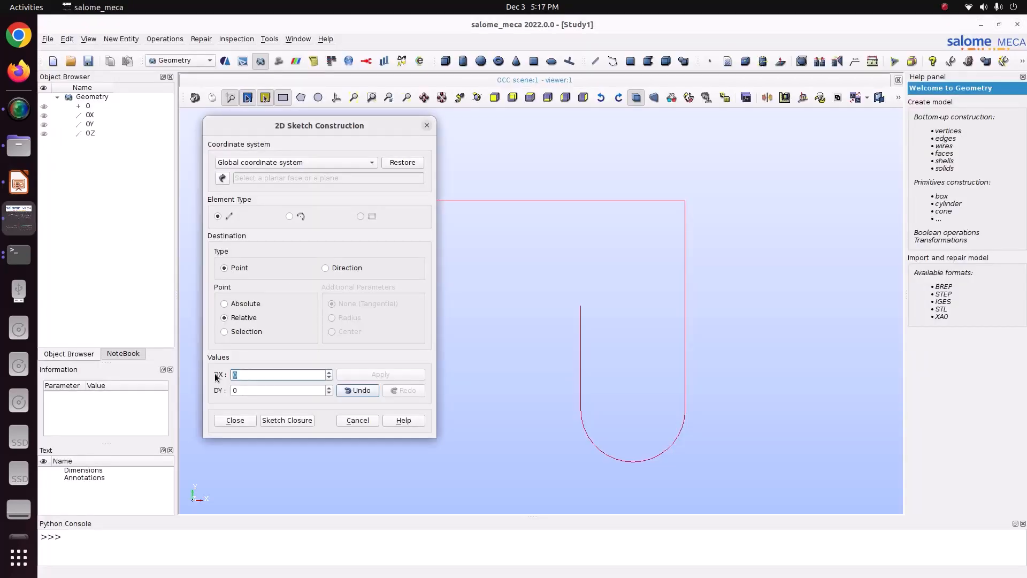
pyautogui.write('-4')
pyautogui.moveTo(284, 125)
pyautogui.mouseDown()
pyautogui.moveTo(100, 121)
pyautogui.moveTo(117, 124)
pyautogui.mouseUp()
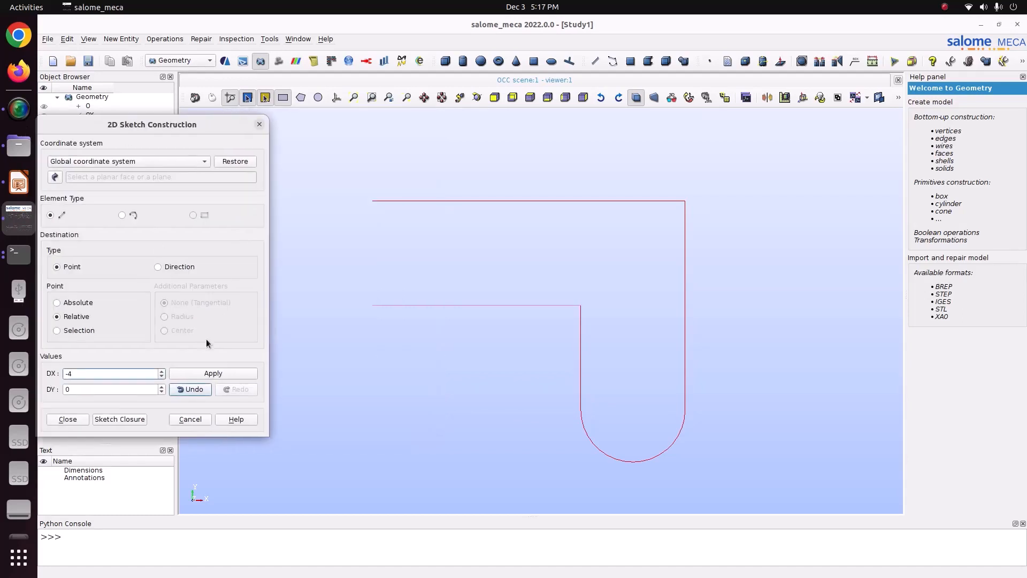
pyautogui.click(207, 373)
# Close the bracket outline with a straight segment back to its start point and finish the sketch.
pyautogui.moveTo(194, 130); pyautogui.dragTo(208, 114)
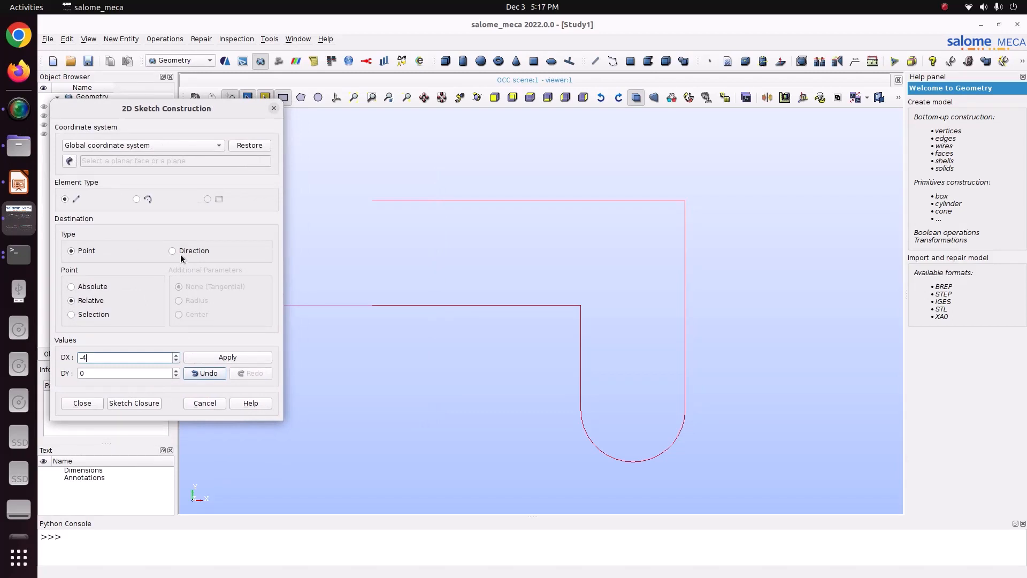
pyautogui.click(137, 200)
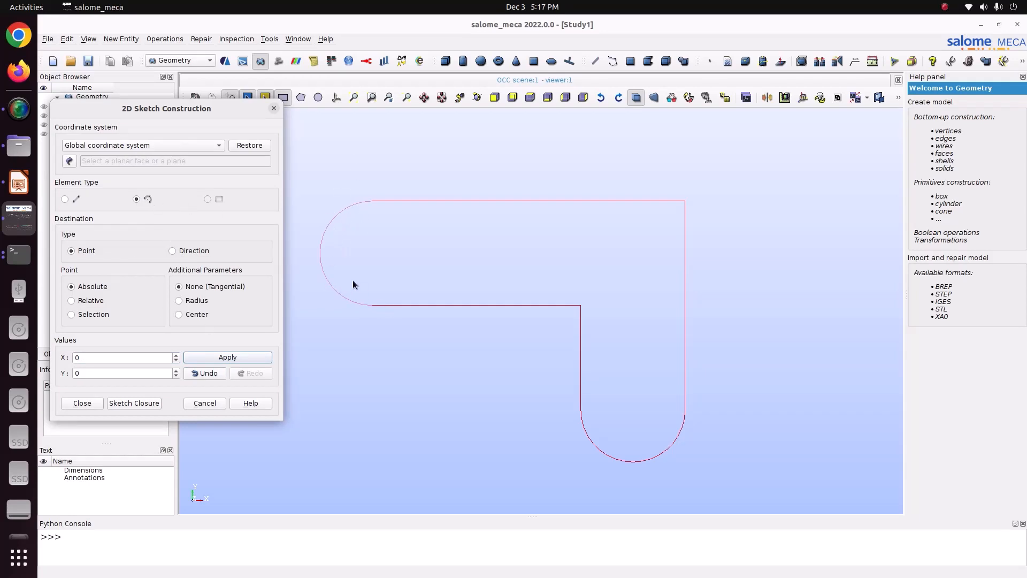
pyautogui.click(137, 402)
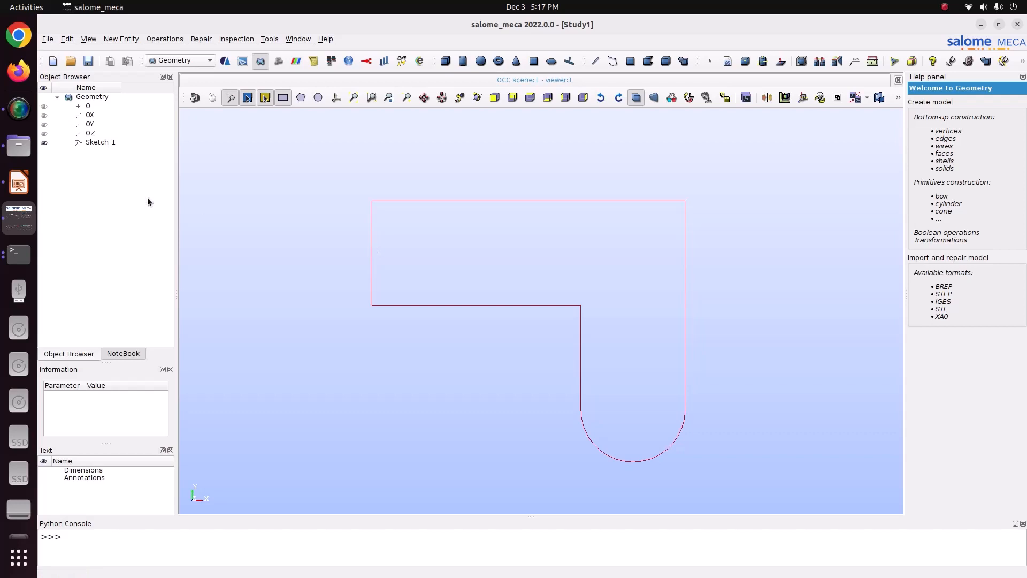
pyautogui.click(87, 143)
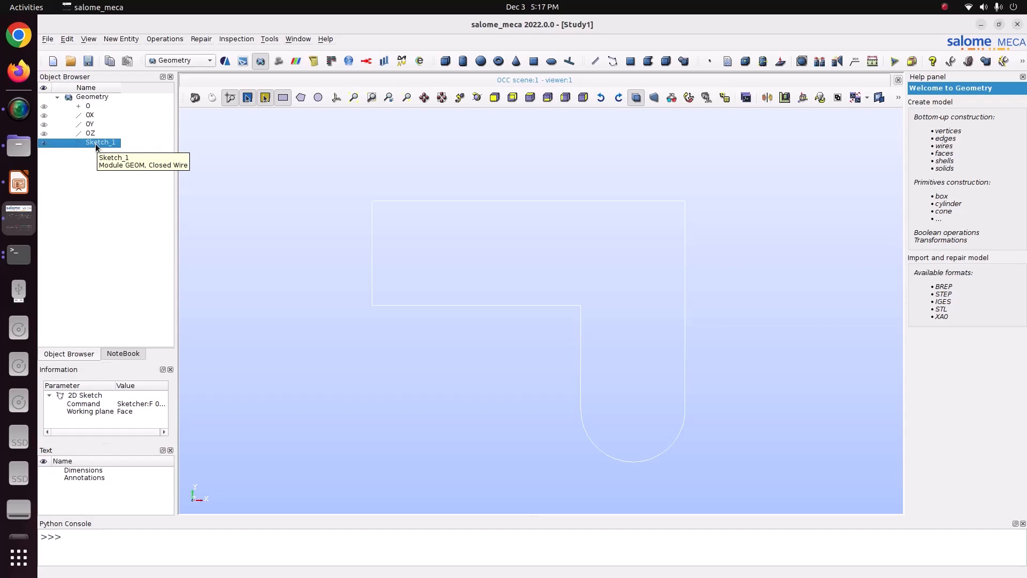
pyautogui.rightClick(96, 144)
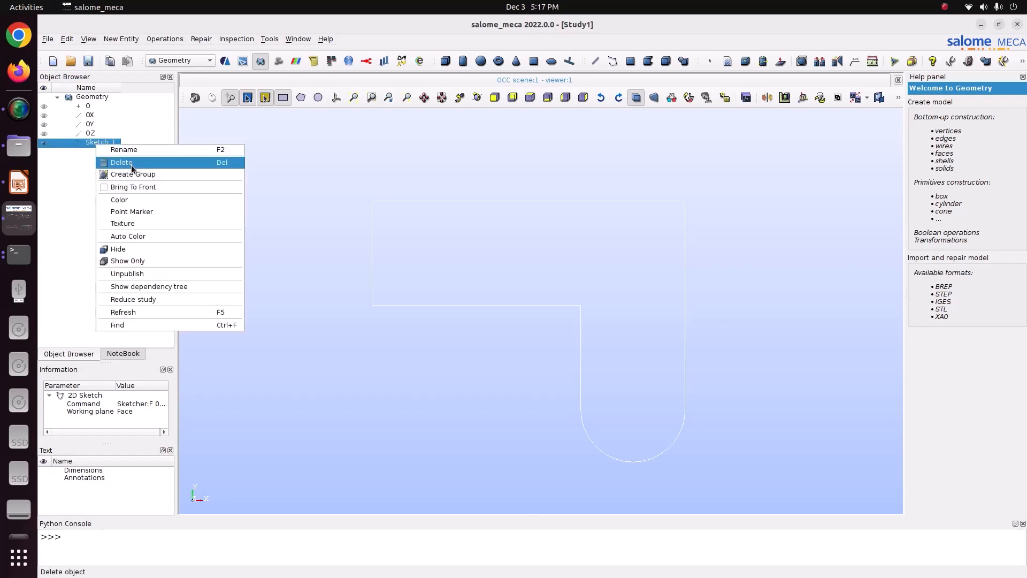
pyautogui.click(399, 141)
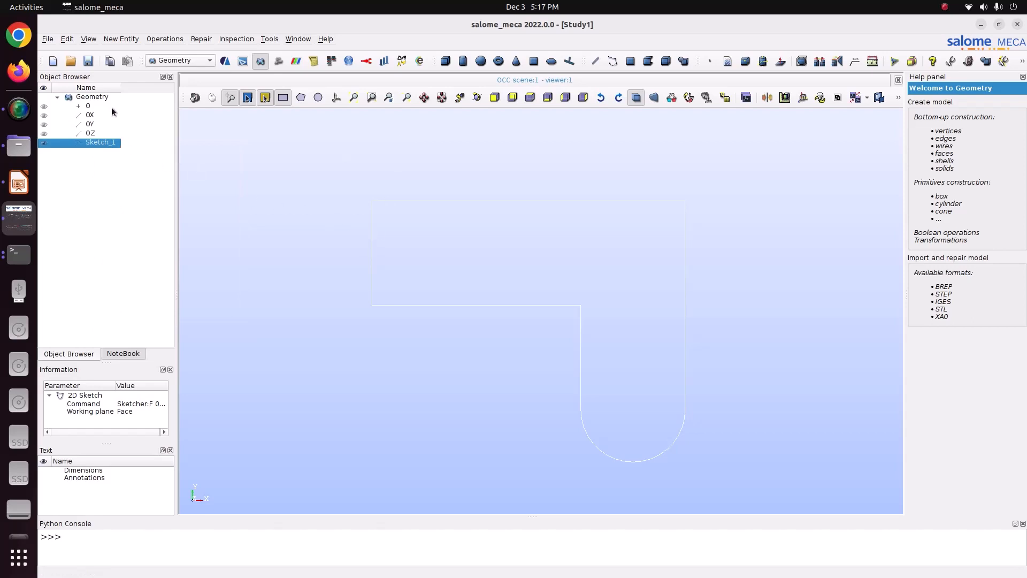
# Start a new 2D sketch at the absolute point X 0, Y 0.
pyautogui.click(119, 39)
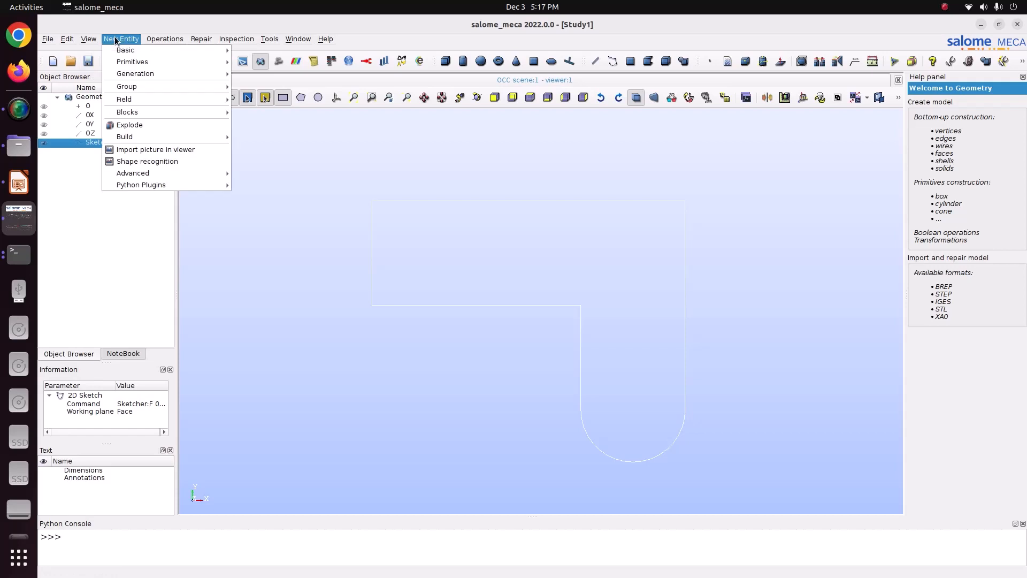
pyautogui.moveTo(129, 61)
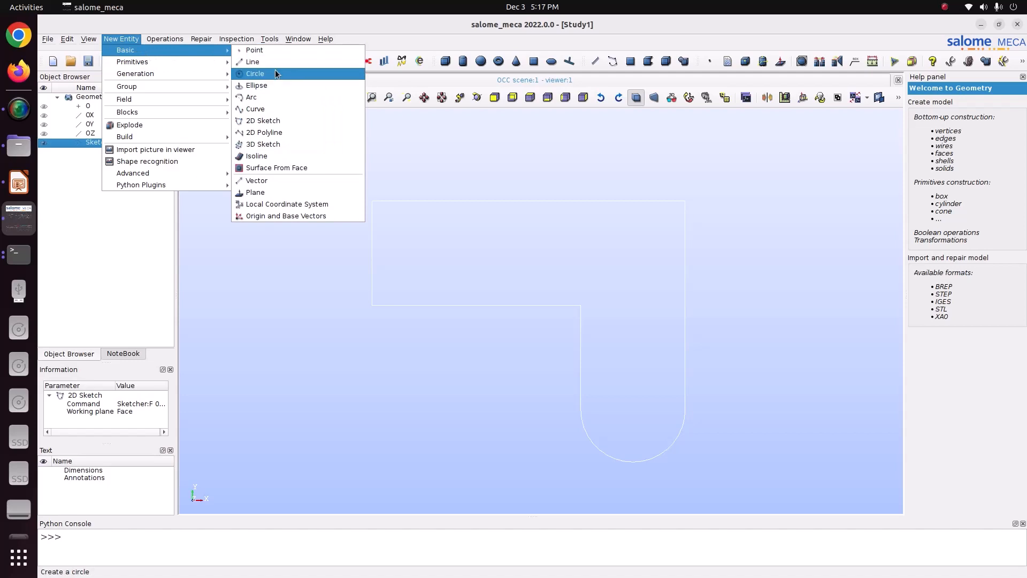
pyautogui.click(262, 123)
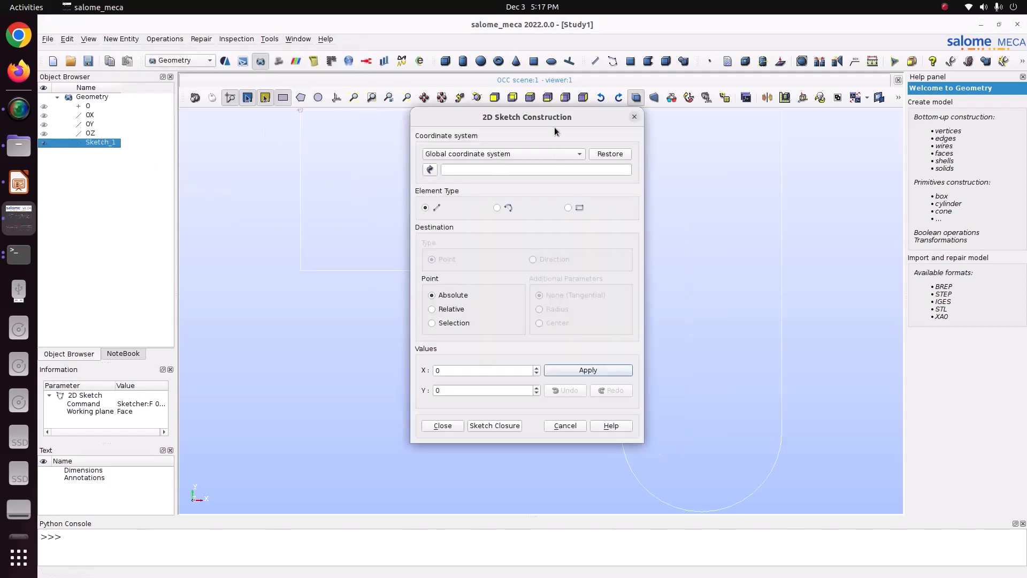
pyautogui.moveTo(543, 120); pyautogui.dragTo(638, 160)
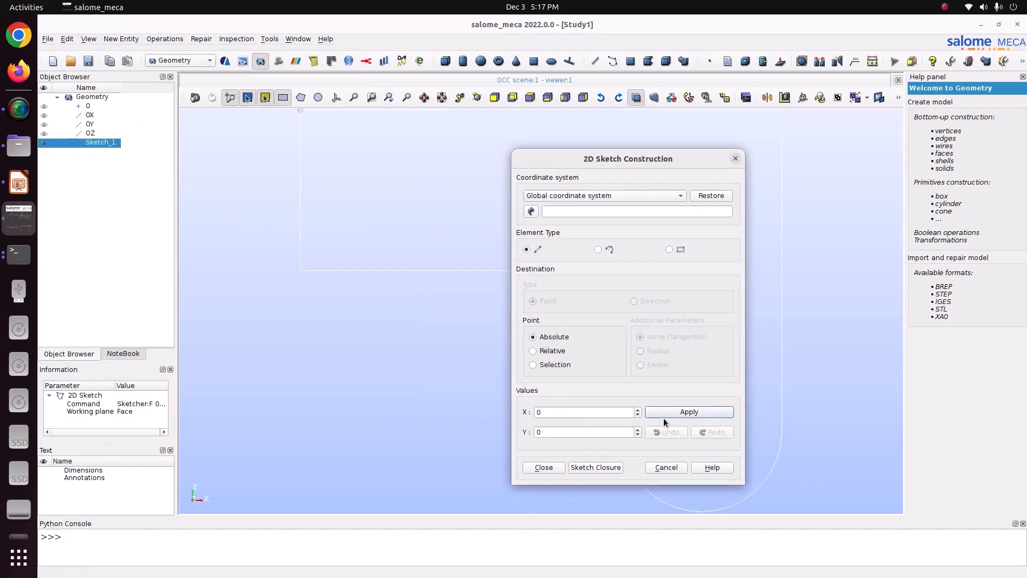
pyautogui.scroll(-3, 402, 289)
pyautogui.scroll(2, 402, 289)
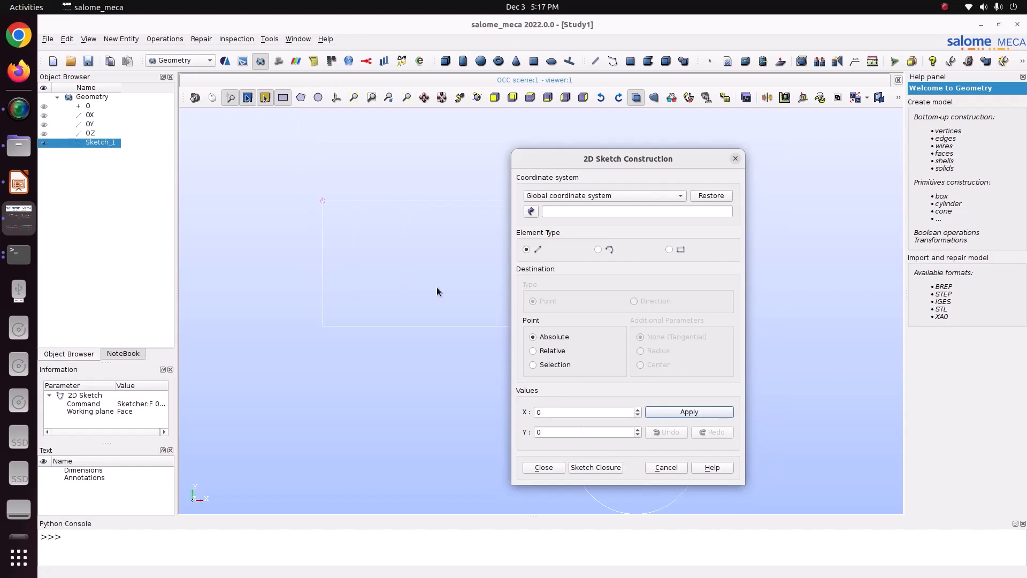
pyautogui.click(670, 413)
# Set the next sketch element to an arc defined by its radius and ending at a relative point.
pyautogui.click(599, 249)
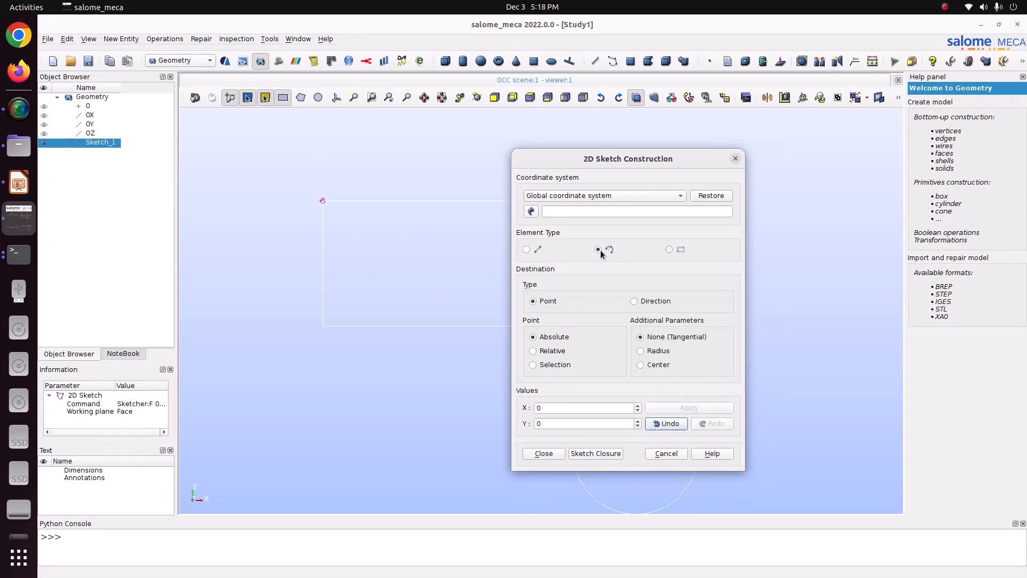
pyautogui.click(639, 351)
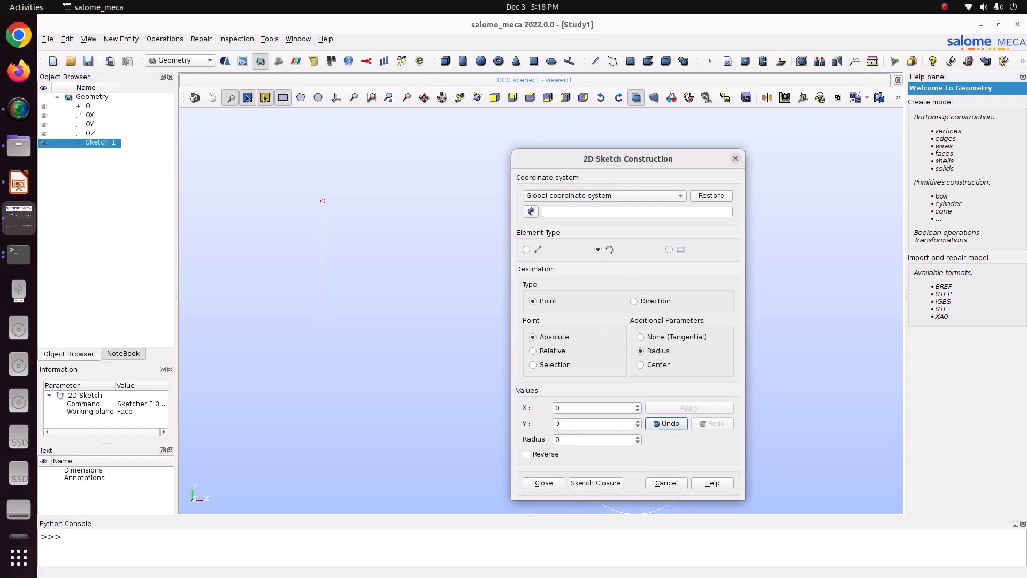
pyautogui.moveTo(571, 410); pyautogui.dragTo(491, 400)
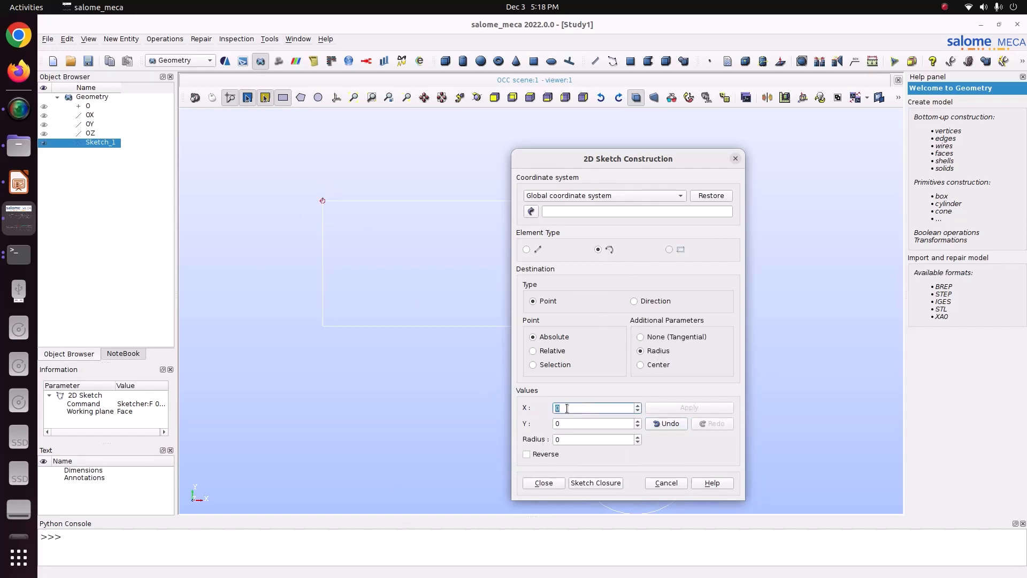
pyautogui.click(549, 350)
# Add the rounded end at the outline's upper-left side as a non-reversed arc with DX 0, DY -2 and radius 1, and finish the sketch.
pyautogui.moveTo(586, 410); pyautogui.dragTo(524, 408)
pyautogui.write('0')
pyautogui.press('Tab')
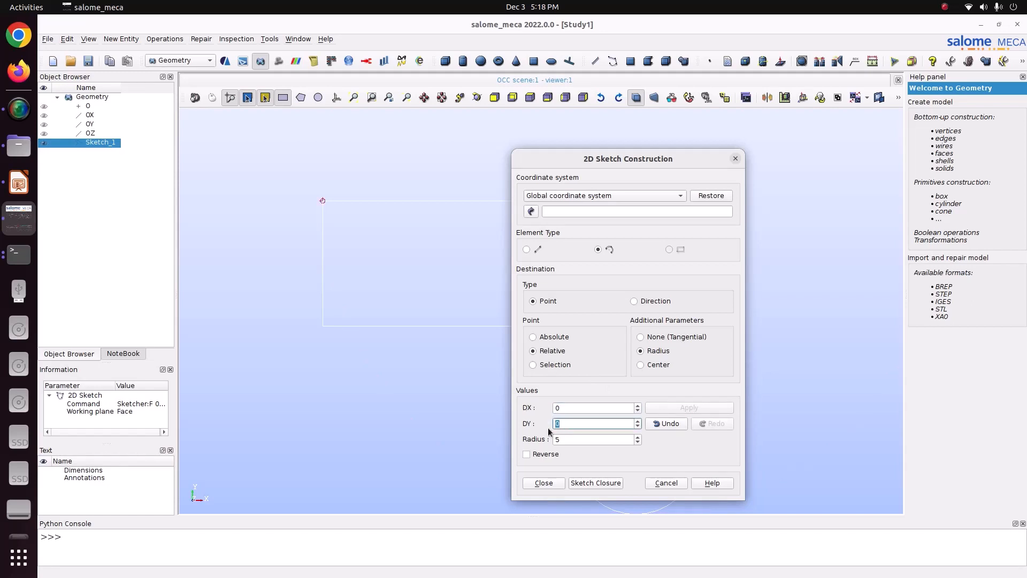
pyautogui.write('2')
pyautogui.press('Tab')
pyautogui.write('1')
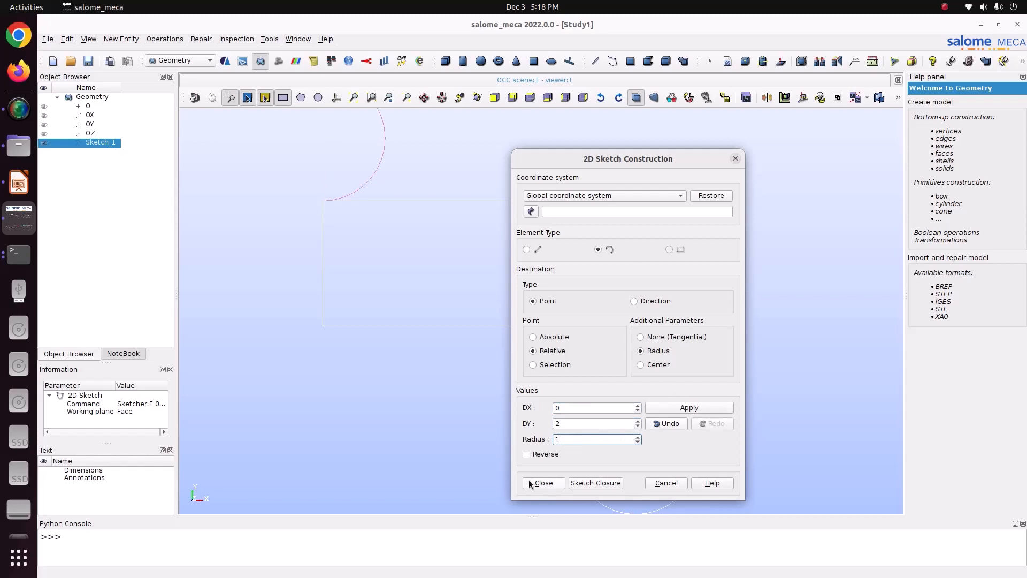
pyautogui.click(527, 454)
pyautogui.click(556, 425)
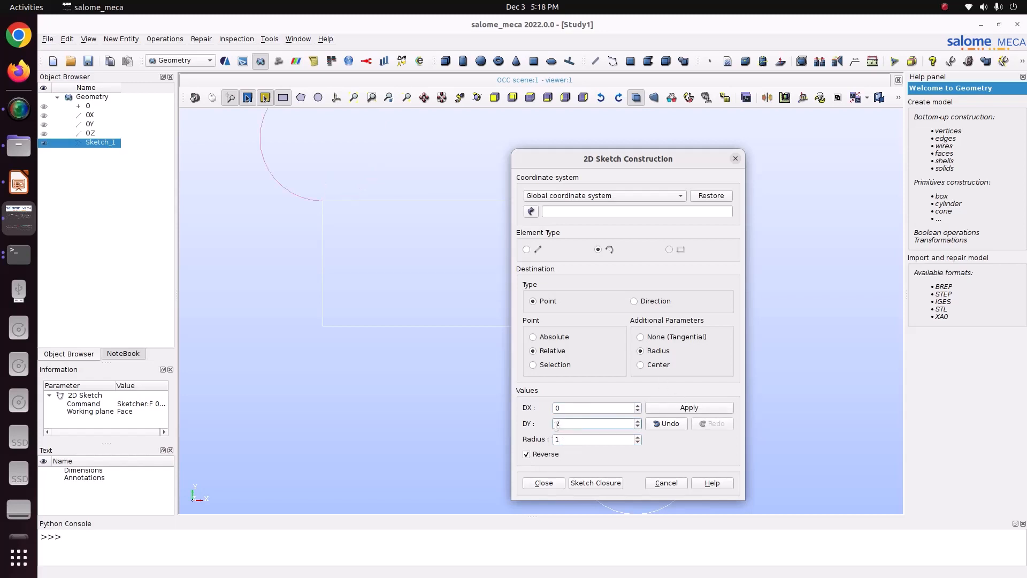
pyautogui.write('-')
pyautogui.click(542, 458)
pyautogui.click(687, 409)
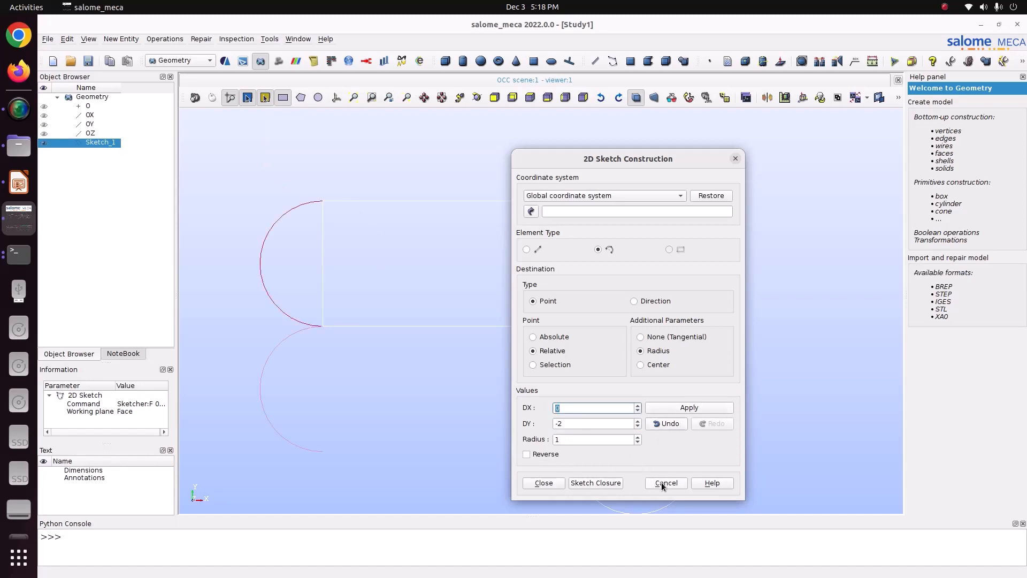
pyautogui.click(544, 483)
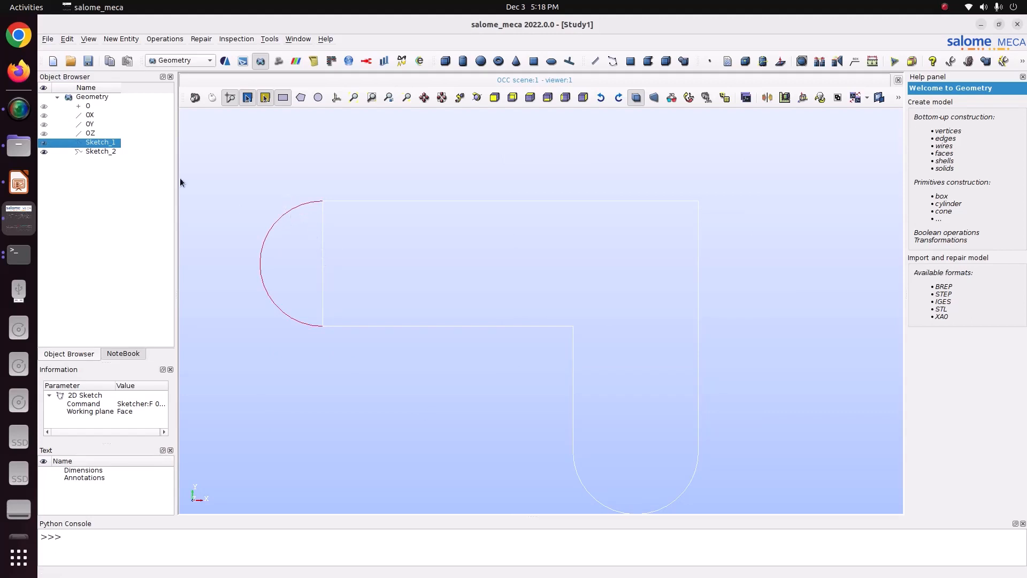
pyautogui.click(154, 41)
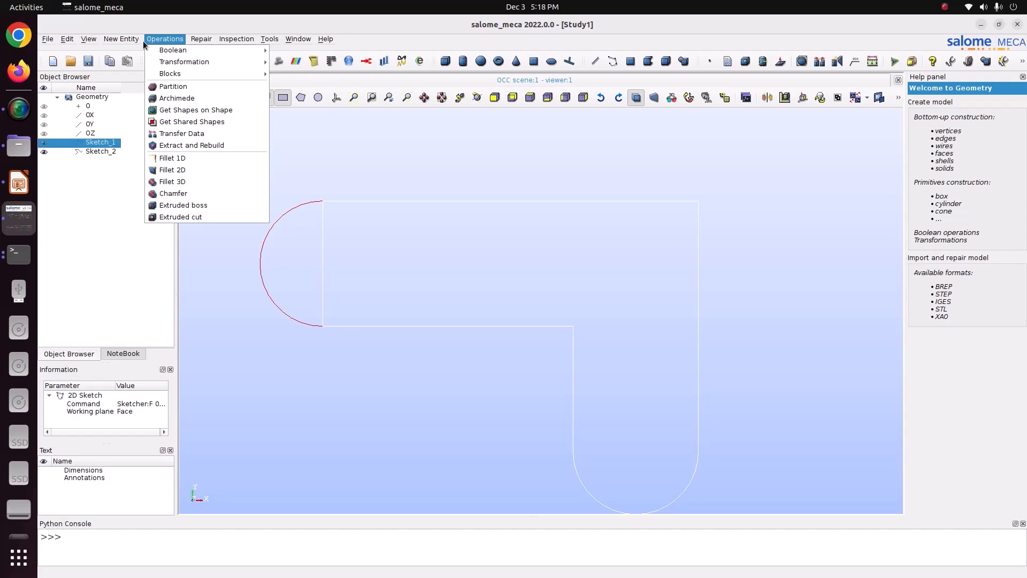
pyautogui.moveTo(133, 40)
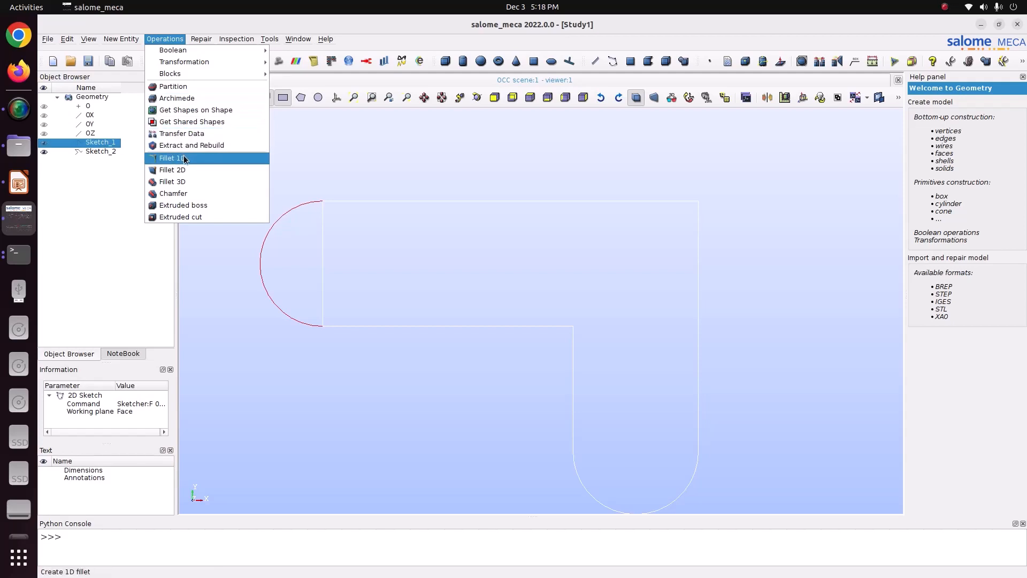
pyautogui.moveTo(184, 67)
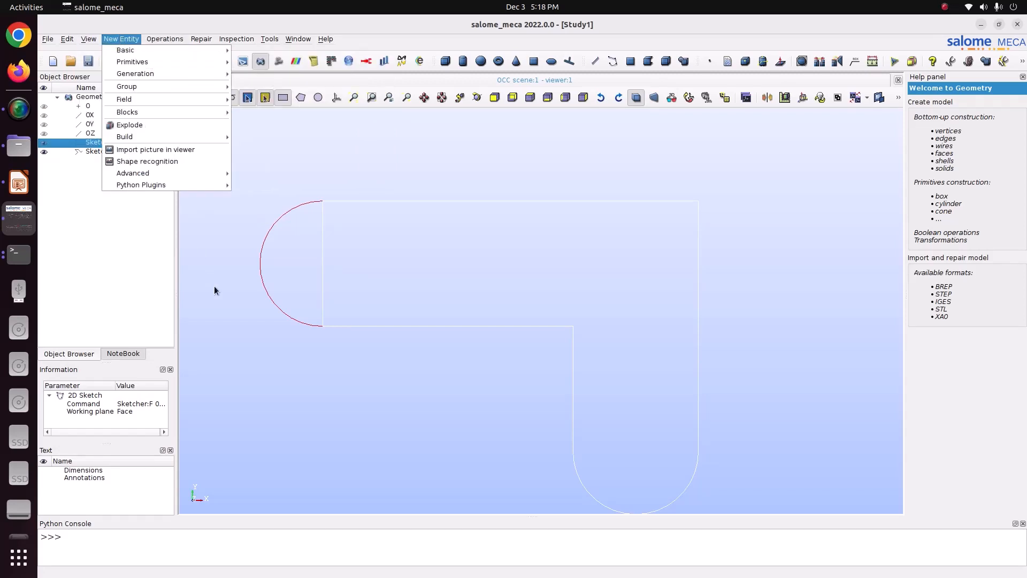
pyautogui.click(95, 171)
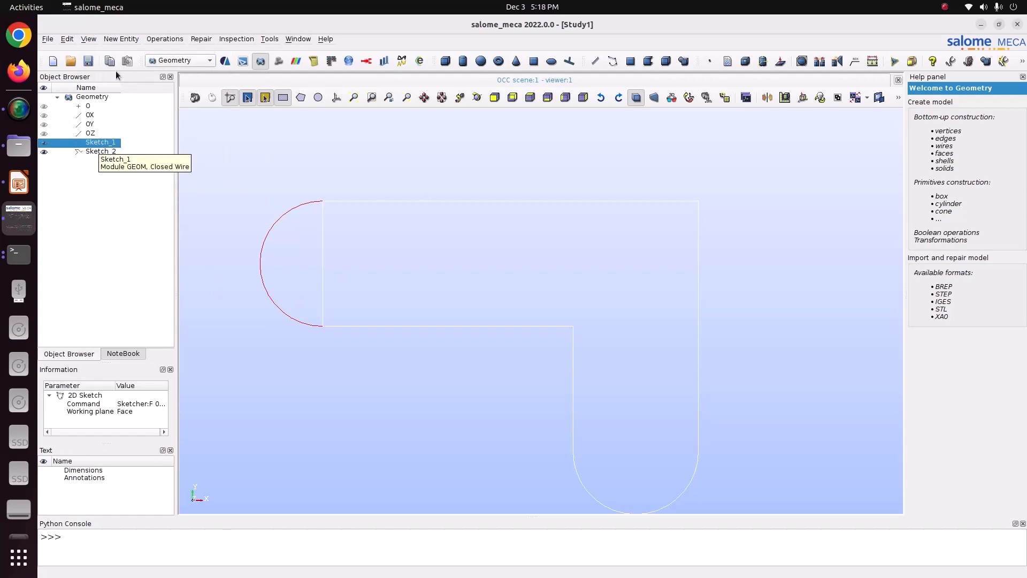
# Build a planar face from the closed bracket outline Sketch_1.
pyautogui.click(119, 40)
pyautogui.moveTo(139, 137)
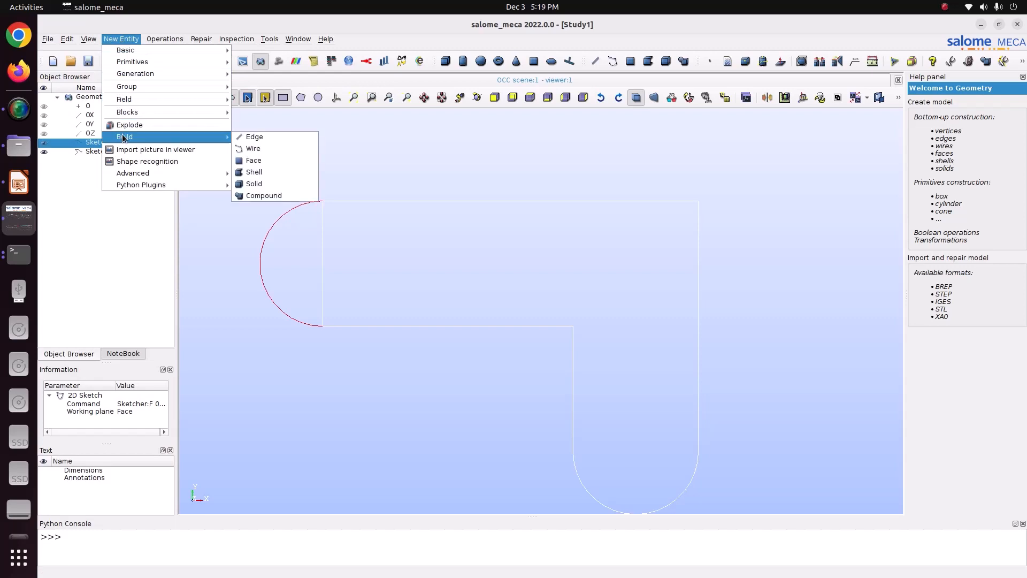
pyautogui.click(275, 158)
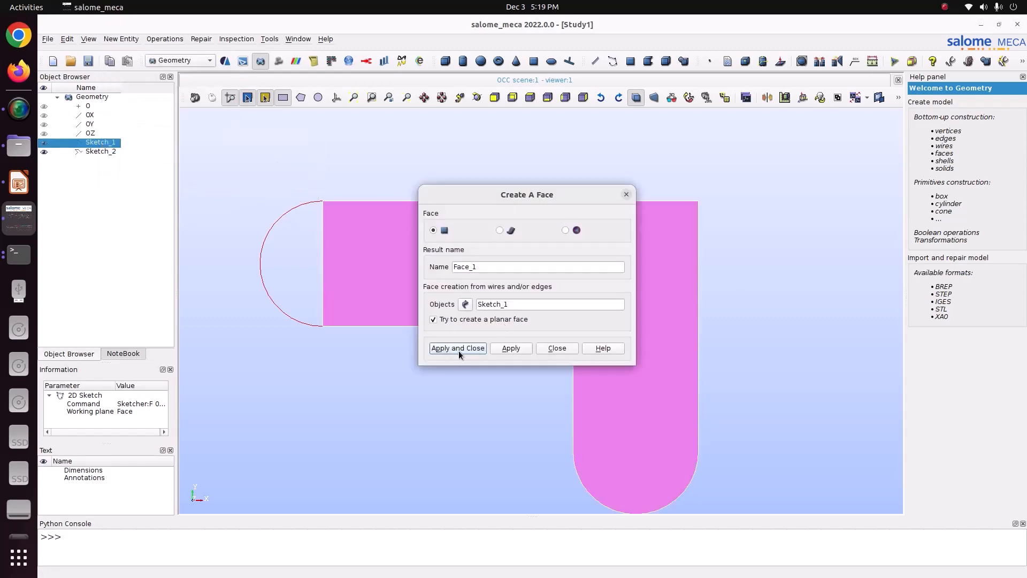
pyautogui.click(500, 350)
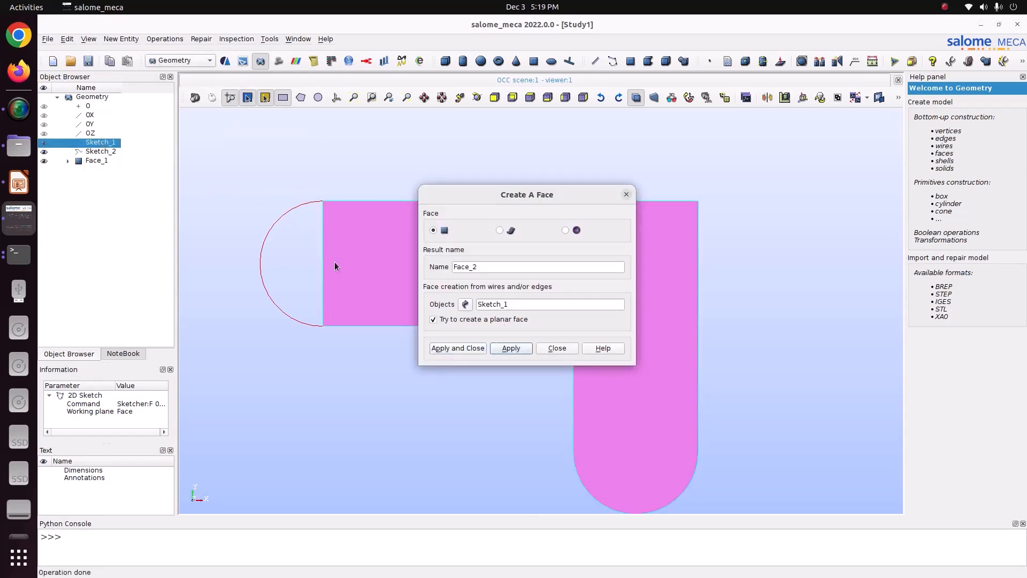
pyautogui.click(98, 153)
pyautogui.keyDown('ctrl'); pyautogui.click(99, 143); pyautogui.keyUp('ctrl')
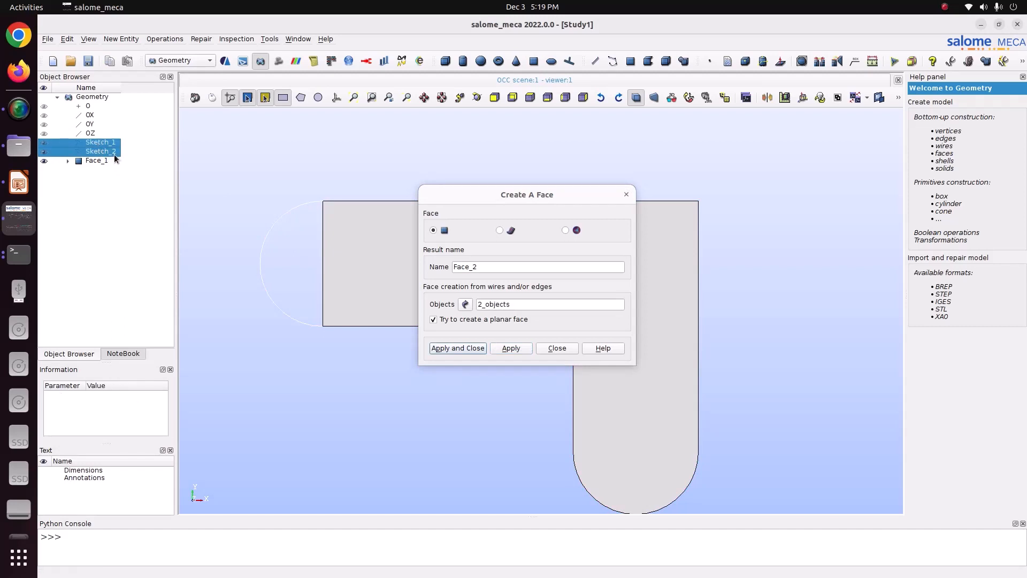
pyautogui.click(113, 152)
pyautogui.click(309, 203)
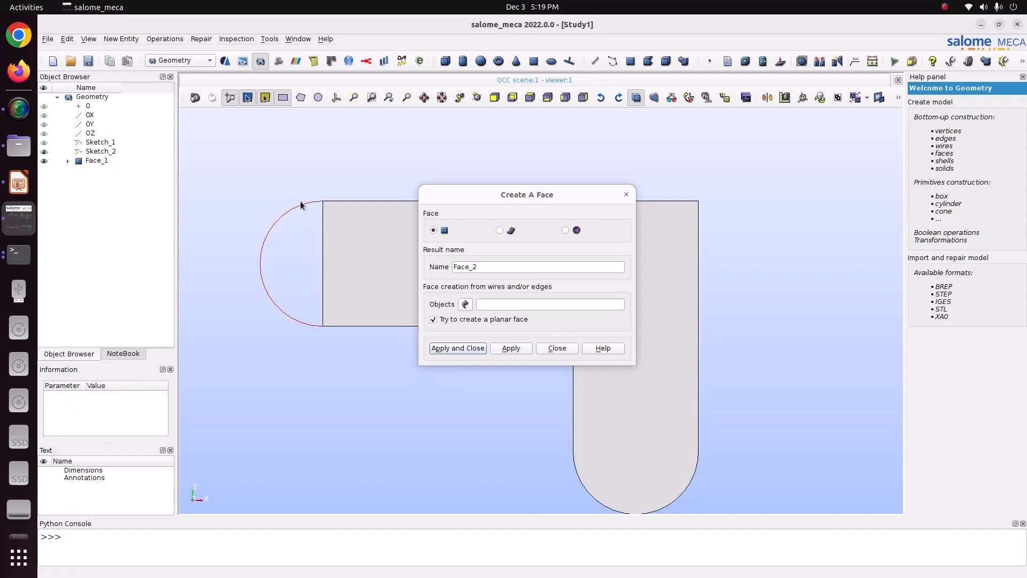
pyautogui.click(308, 205)
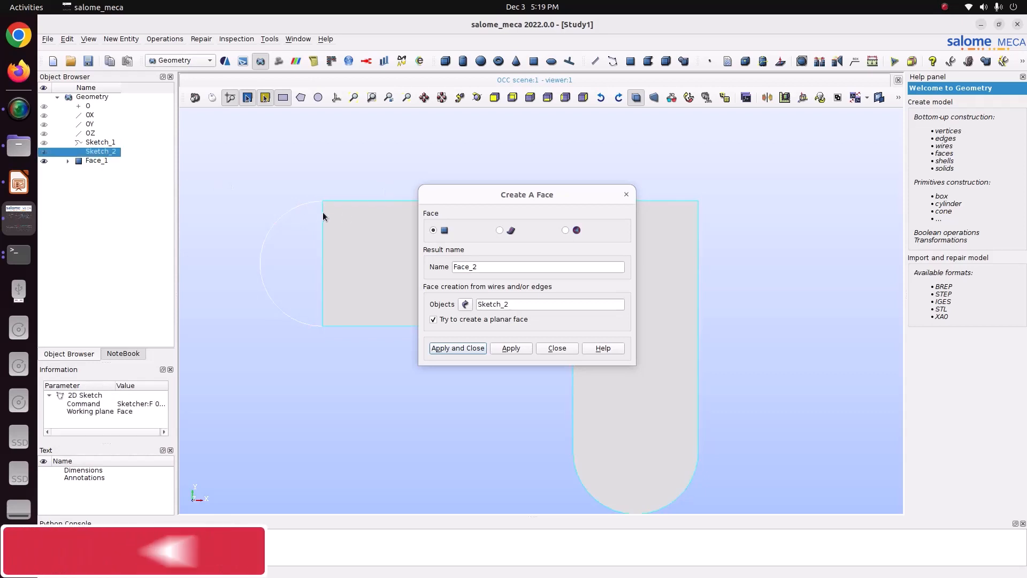
# Create a line joining the two endpoints of the arc Sketch_2 to close the rounded end, and leave the pending face creation.
pyautogui.click(127, 43)
pyautogui.moveTo(127, 51)
pyautogui.click(270, 64)
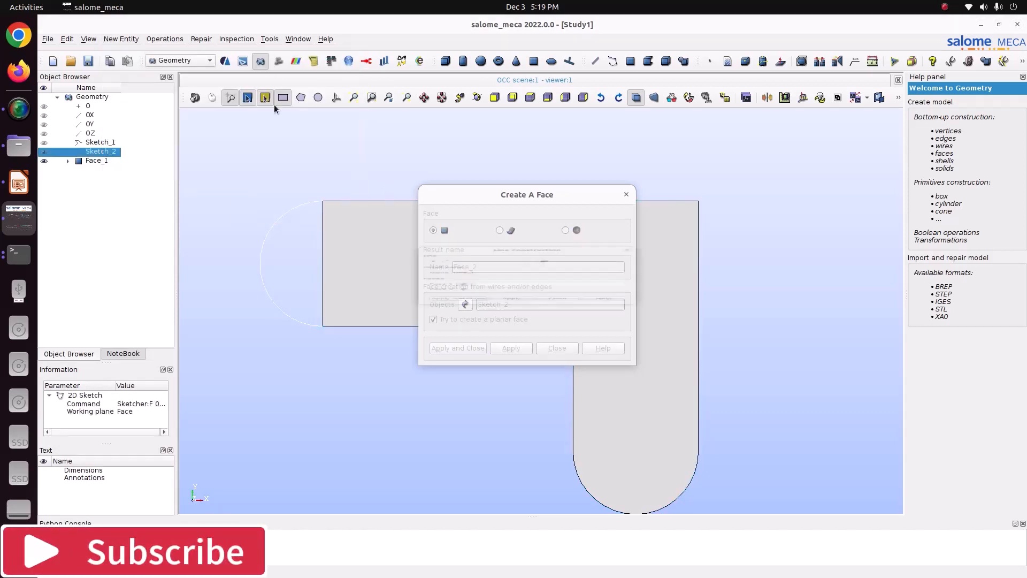
pyautogui.click(321, 201)
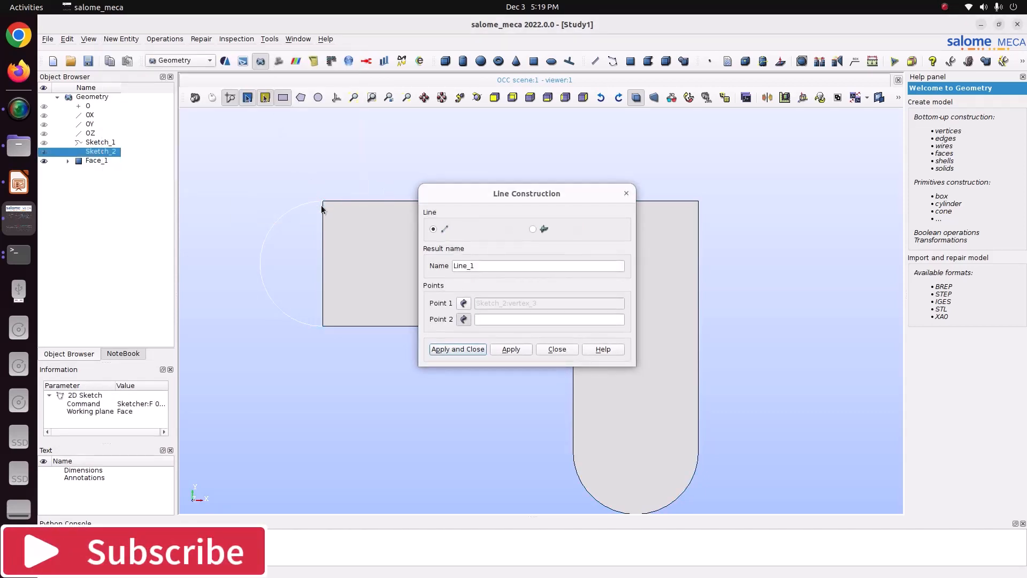
pyautogui.click(323, 327)
pyautogui.click(477, 348)
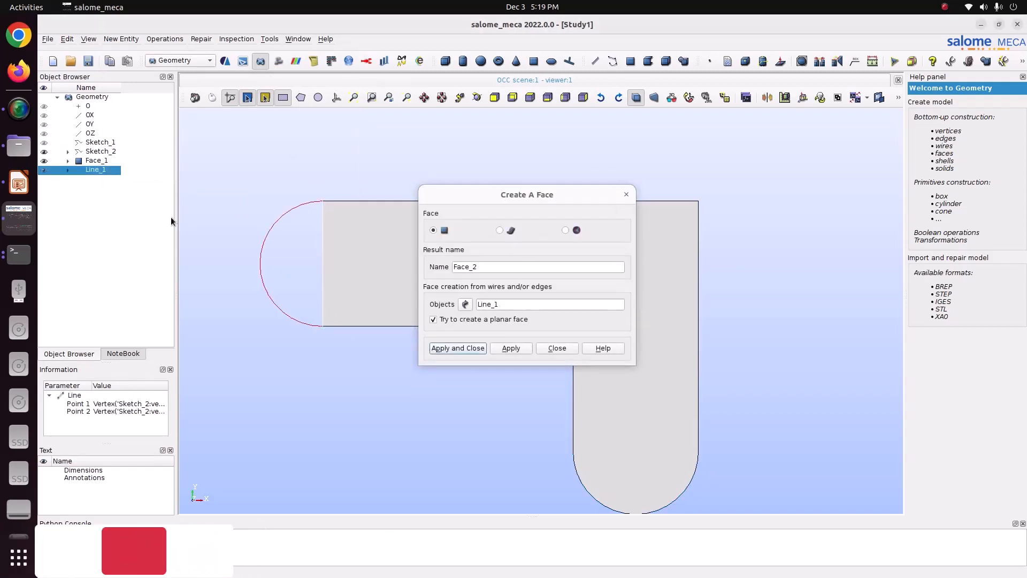
pyautogui.click(555, 348)
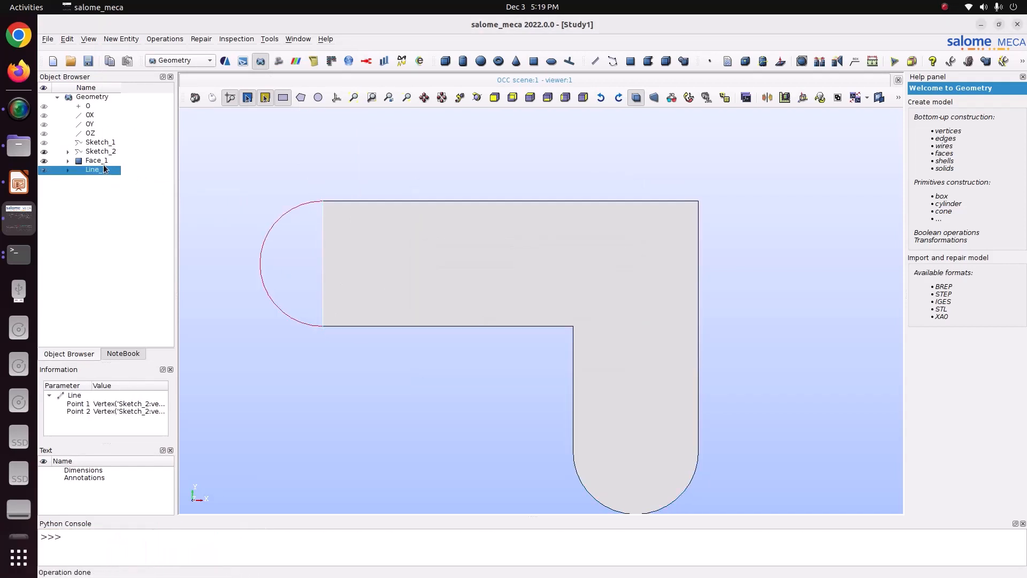
# Build a planar face from Sketch_2 and Line_1 to fill the bracket's rounded upper-left end.
pyautogui.keyDown('ctrl'); pyautogui.click(98, 151); pyautogui.keyUp('ctrl')
pyautogui.click(121, 39)
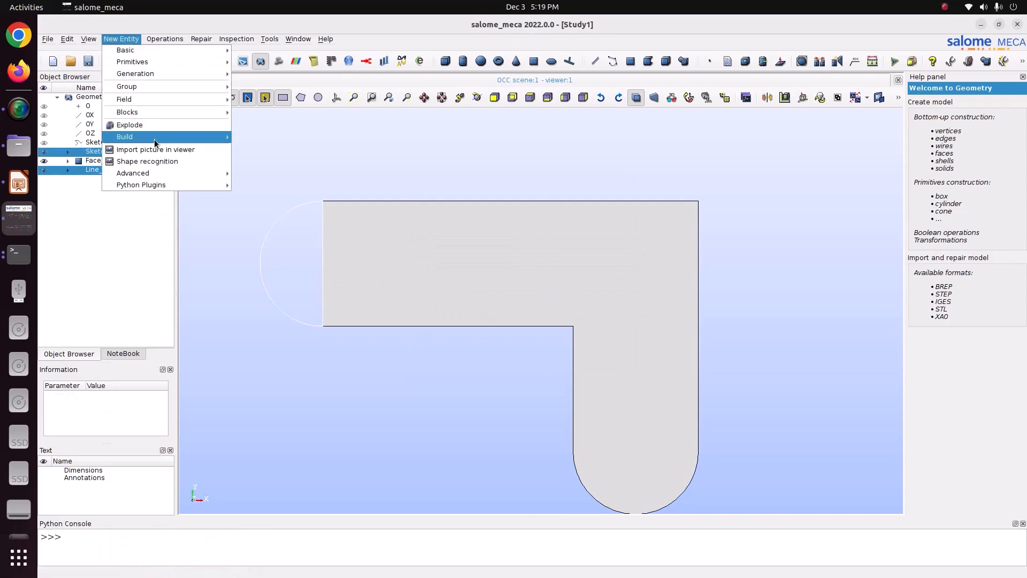
pyautogui.moveTo(155, 136)
pyautogui.click(271, 156)
pyautogui.click(454, 348)
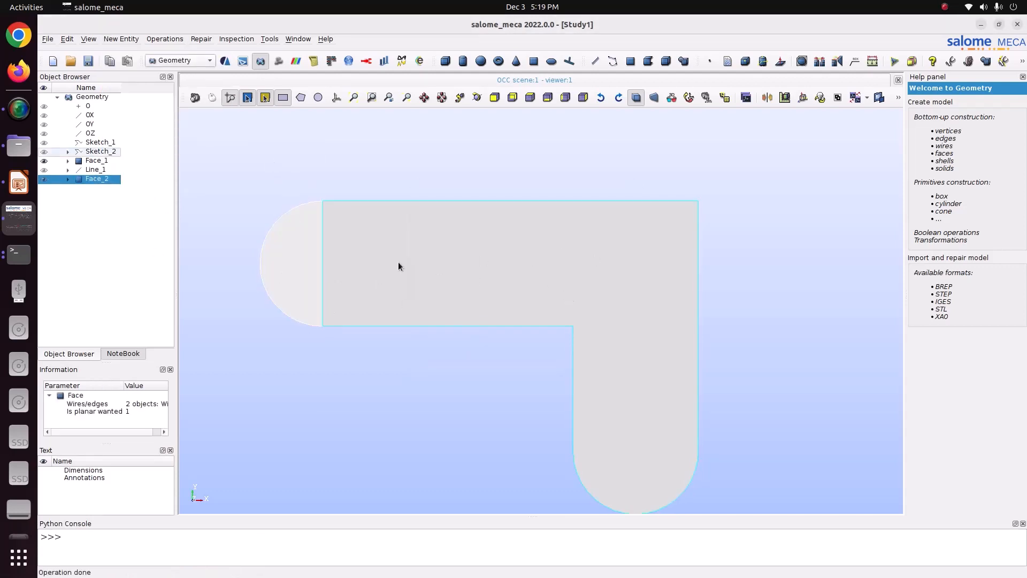
# Fuse Face_1 and Face_2 into one shape, with self-intersection detection and removal of extra edges enabled.
pyautogui.keyDown('ctrl'); pyautogui.click(98, 161); pyautogui.keyUp('ctrl')
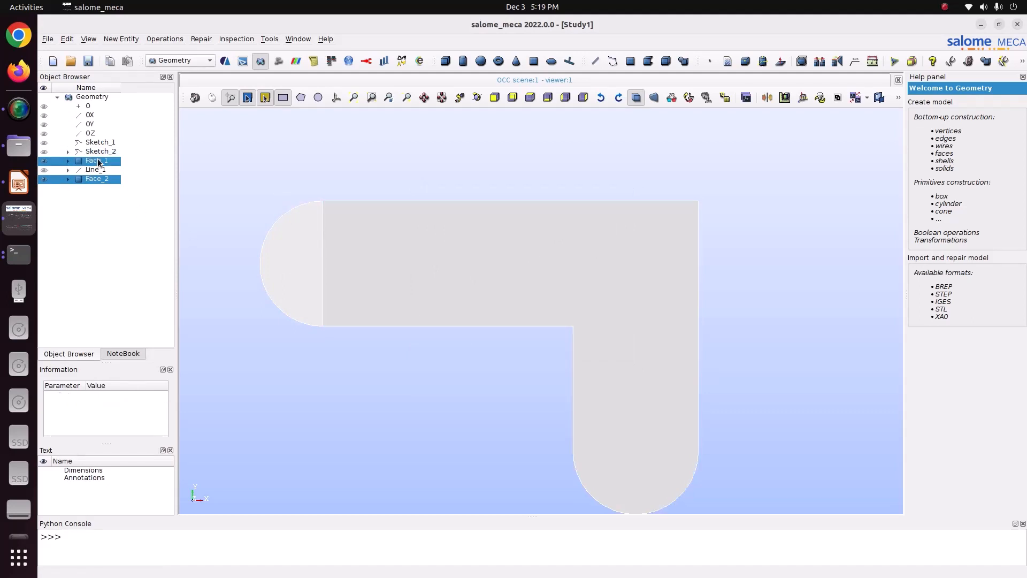
pyautogui.click(152, 39)
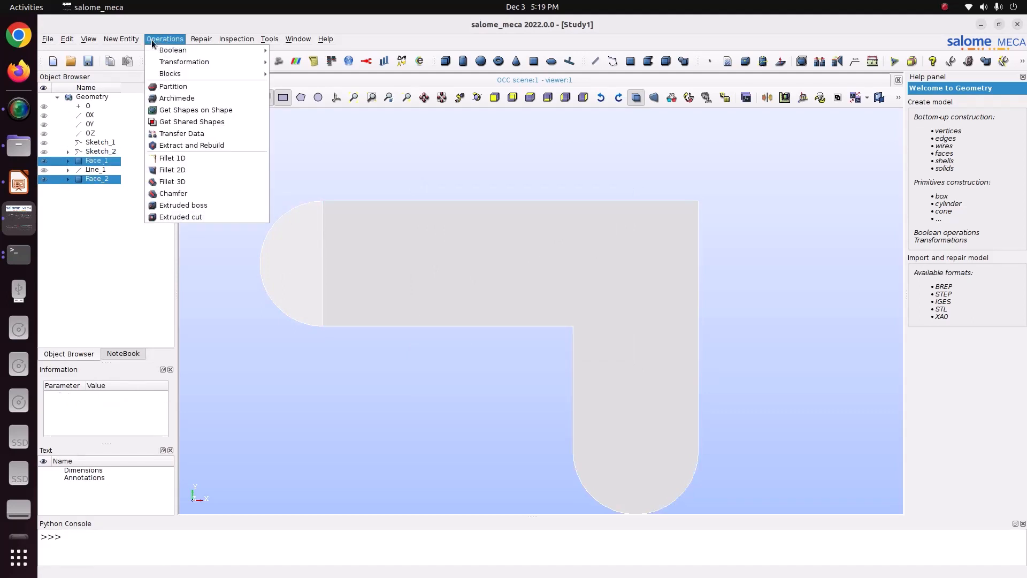
pyautogui.moveTo(236, 51)
pyautogui.click(292, 51)
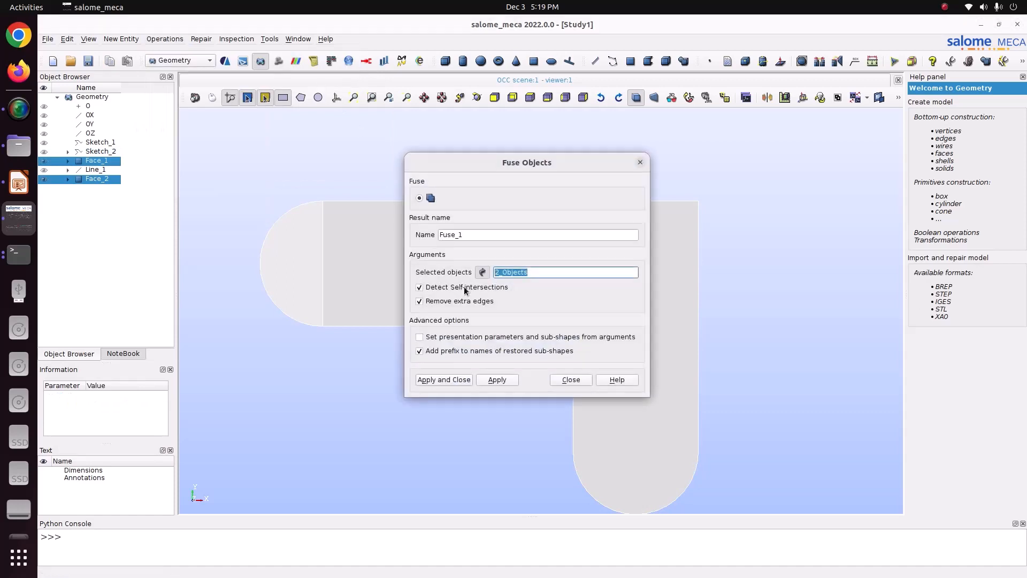
pyautogui.click(445, 380)
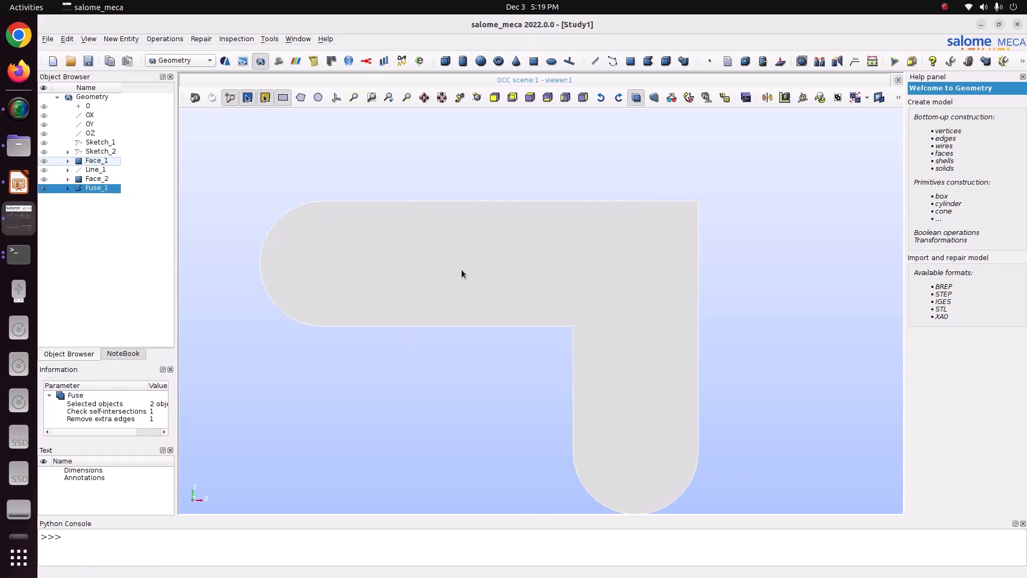
# Save the study as Study1 in the Pictures/CODE_ASTER/53_bracket folder.
pyautogui.hotkey('ctrl', 's')
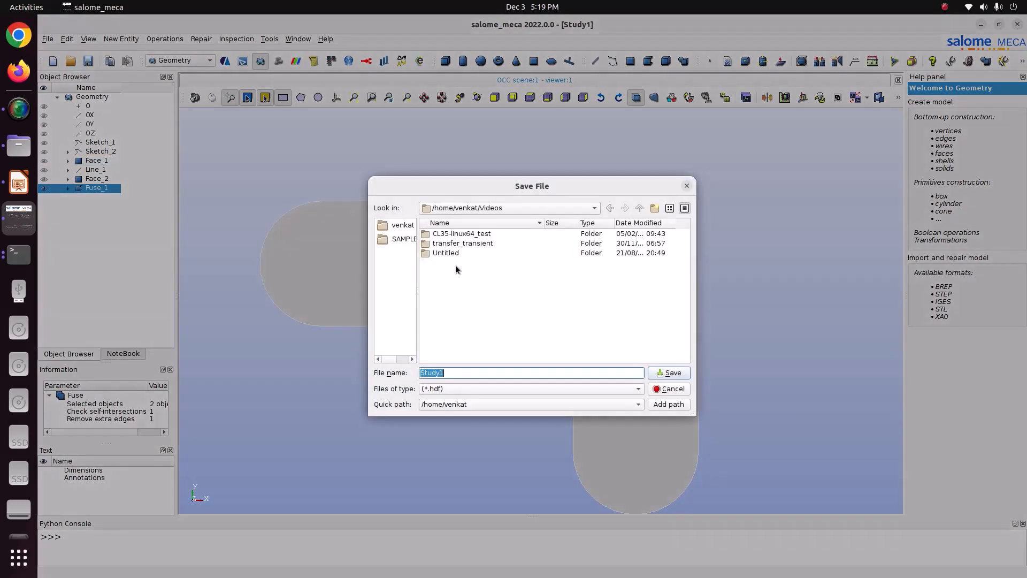
pyautogui.click(402, 224)
pyautogui.doubleClick(464, 328)
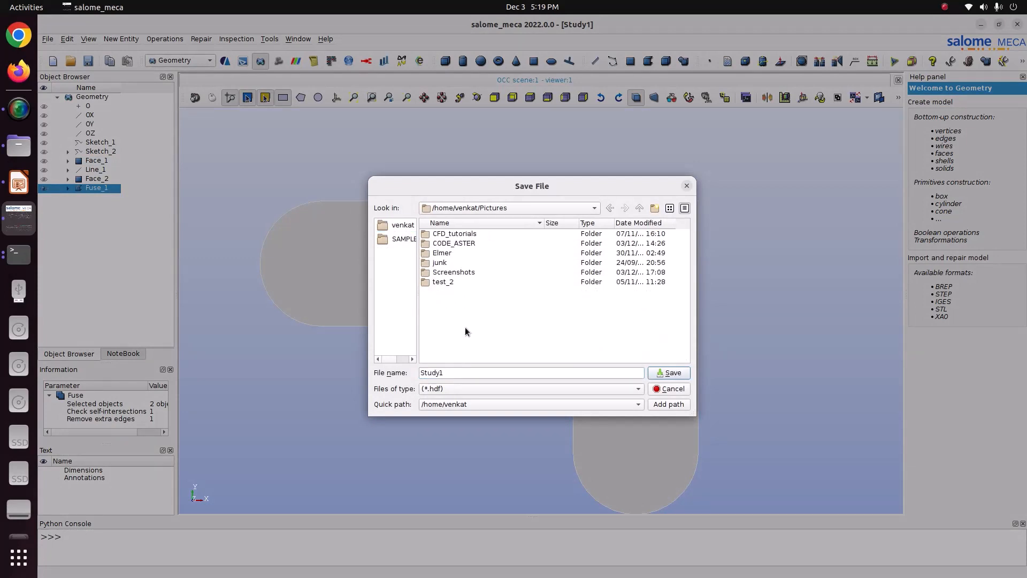
pyautogui.doubleClick(461, 245)
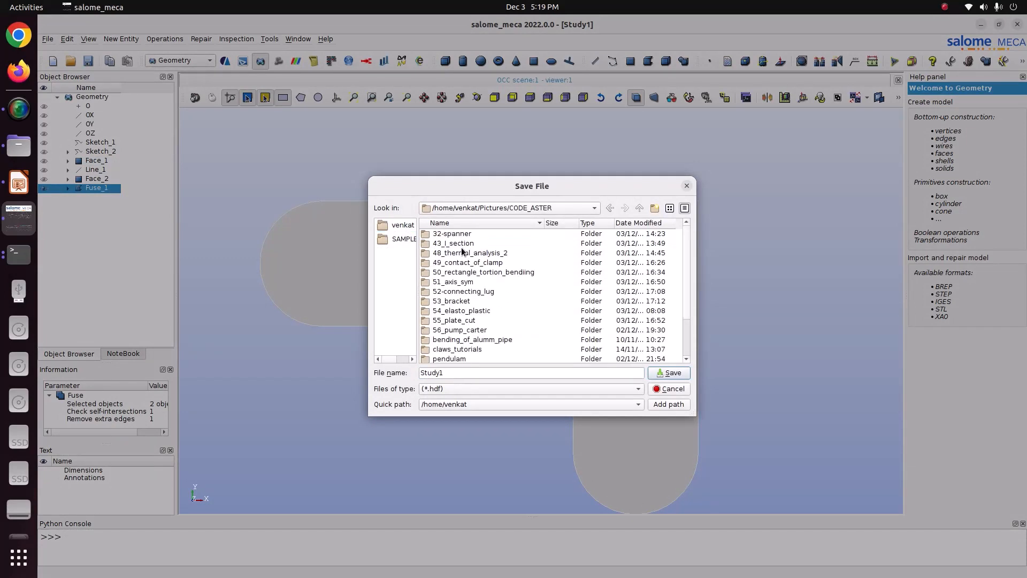
pyautogui.doubleClick(464, 301)
pyautogui.click(656, 374)
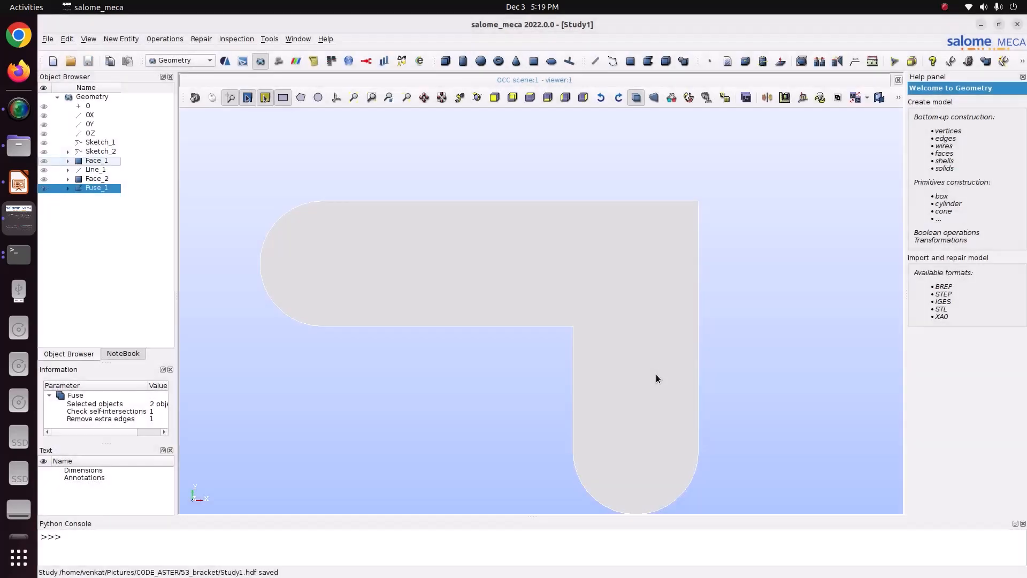
# Consult the bracket slide in LibreOffice Impress and create the upper-left pin-hole's centre point in salome_meca at X 0, Y -1, Z 0.
pyautogui.click(21, 184)
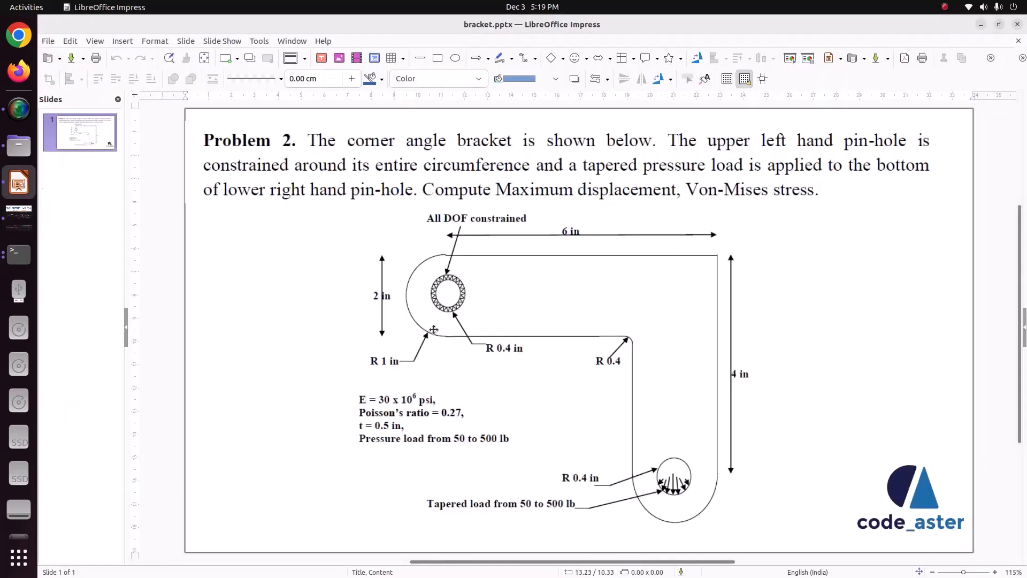
pyautogui.click(19, 218)
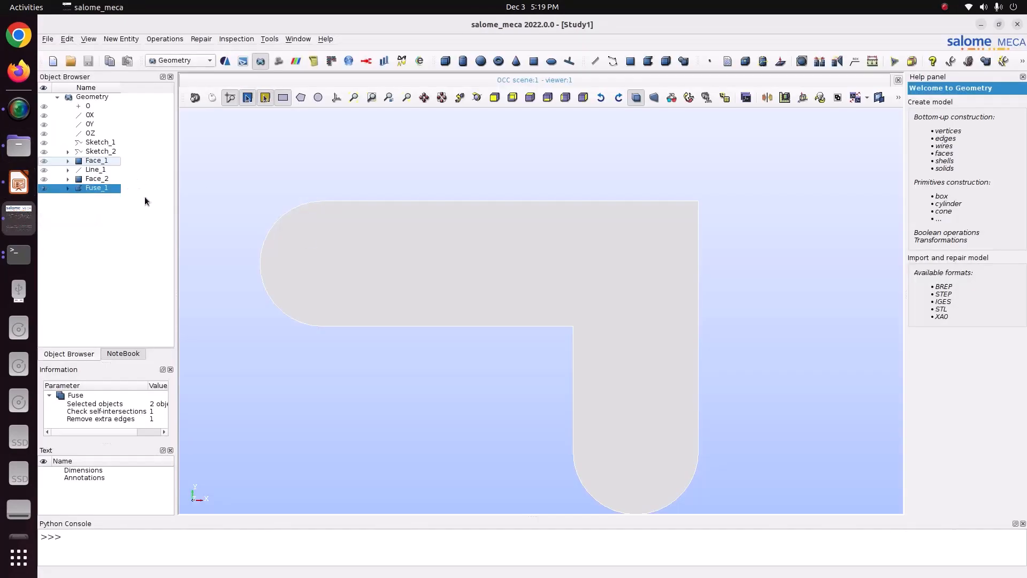
pyautogui.click(316, 193)
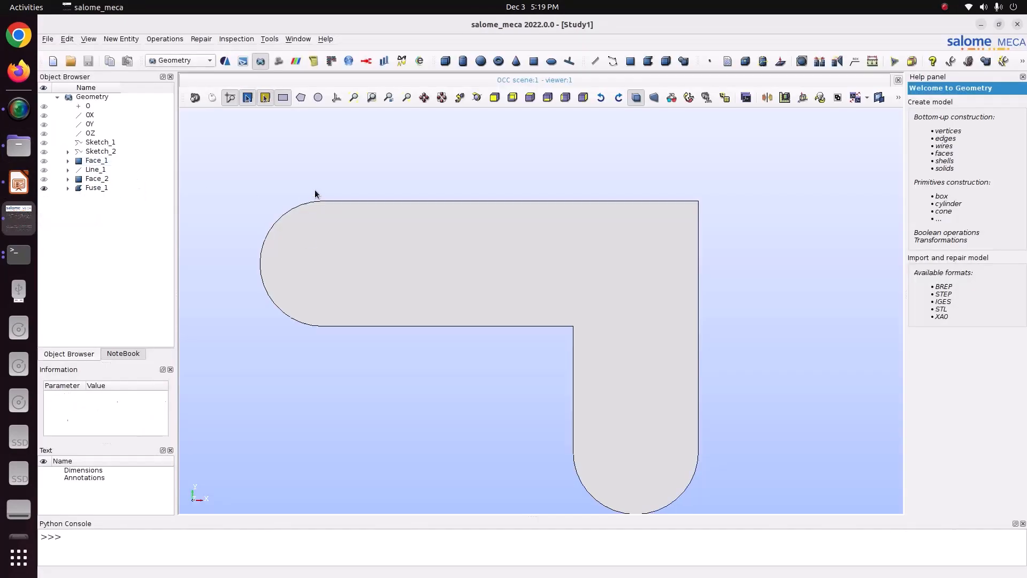
pyautogui.click(120, 41)
pyautogui.click(250, 52)
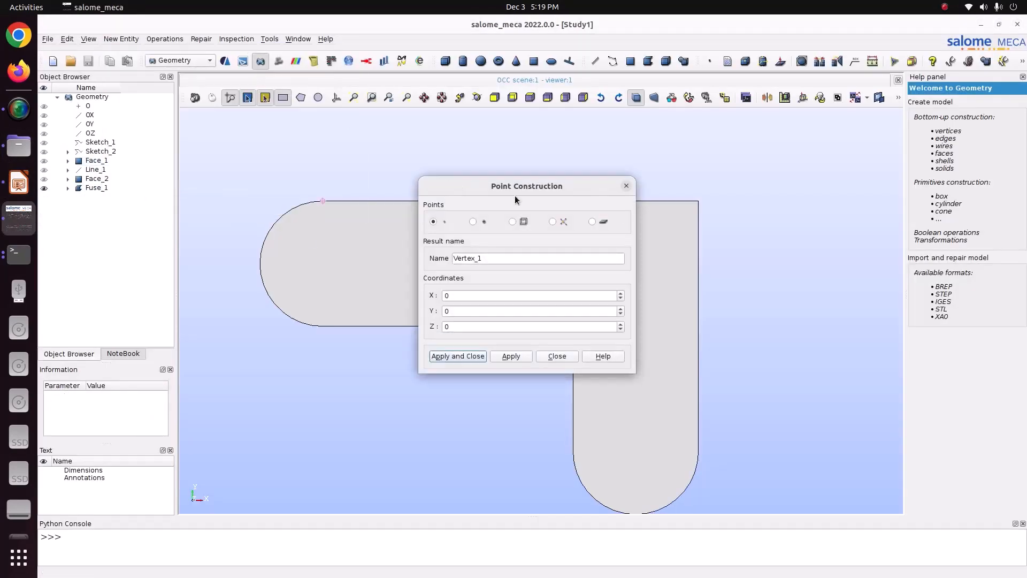
pyautogui.doubleClick(496, 309)
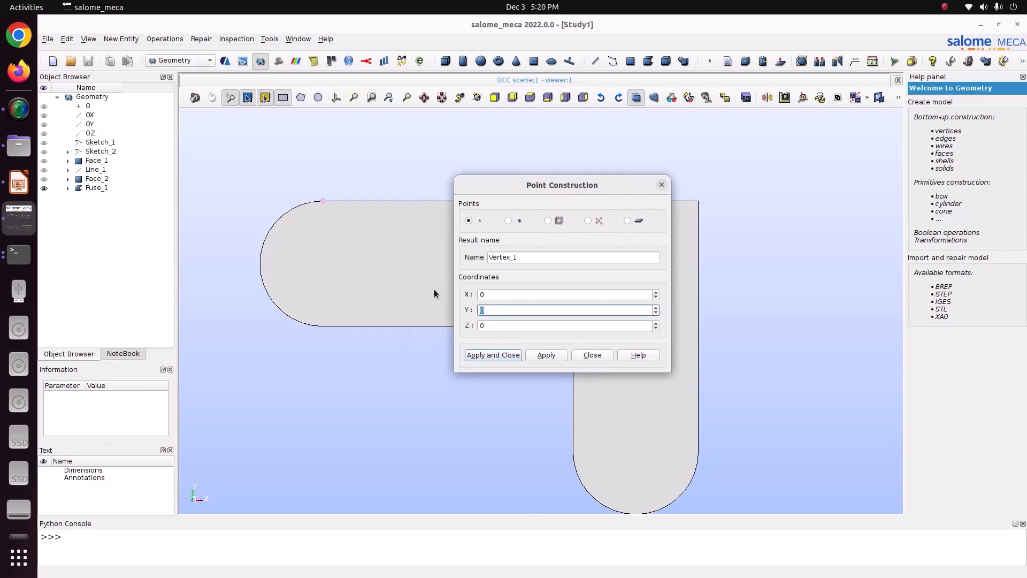
pyautogui.write('-1')
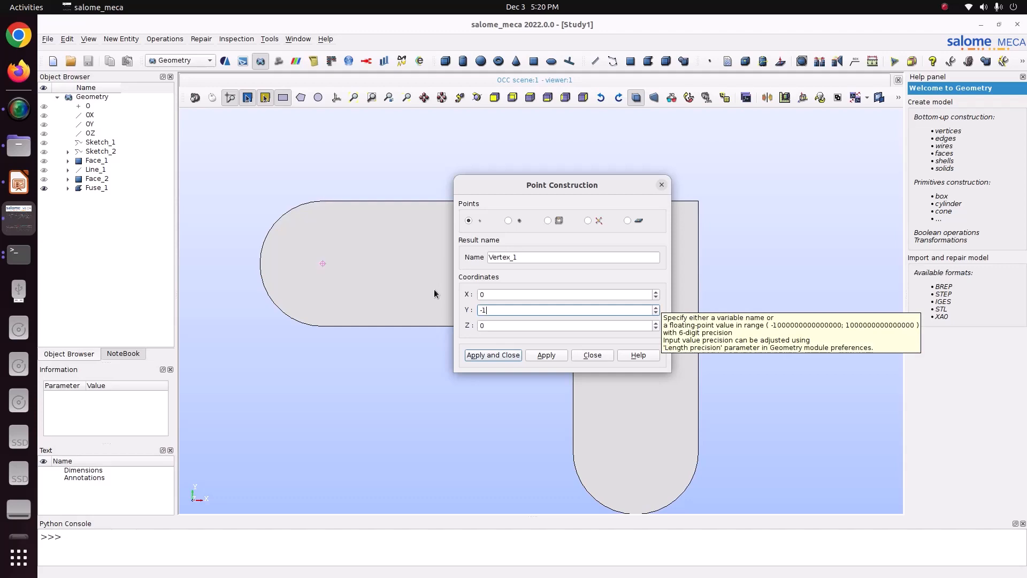
pyautogui.click(559, 355)
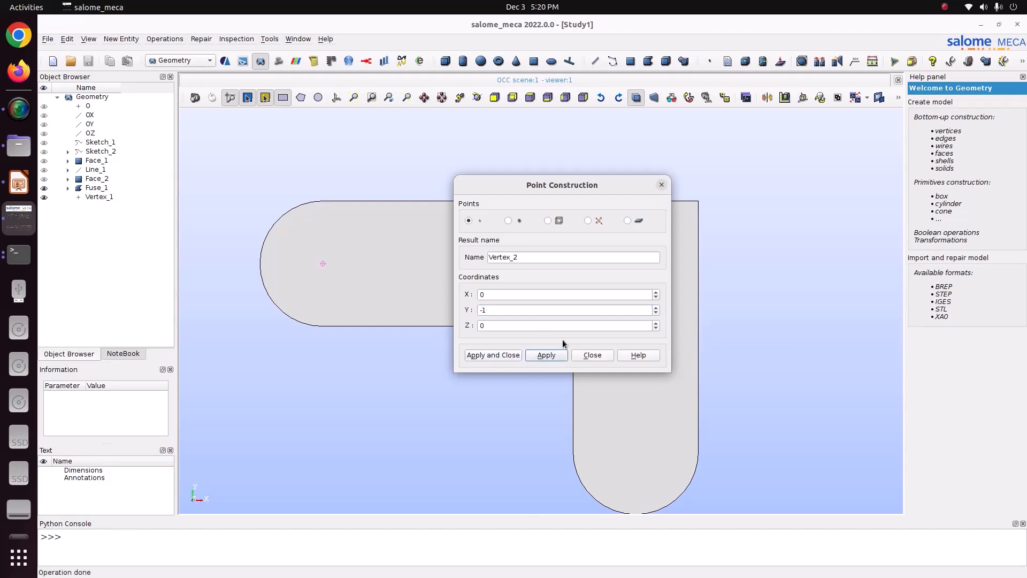
# Recheck the slide in LibreOffice Impress and create the lower-right pin-hole's centre point in salome_meca at X 5, Y -4, Z 0.
pyautogui.click(19, 183)
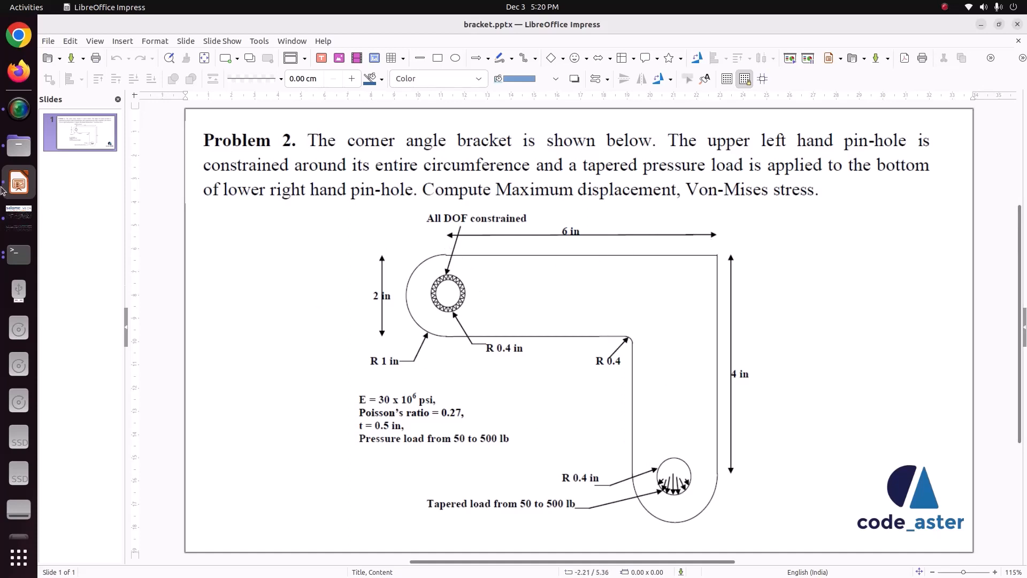
pyautogui.click(8, 218)
pyautogui.doubleClick(420, 249)
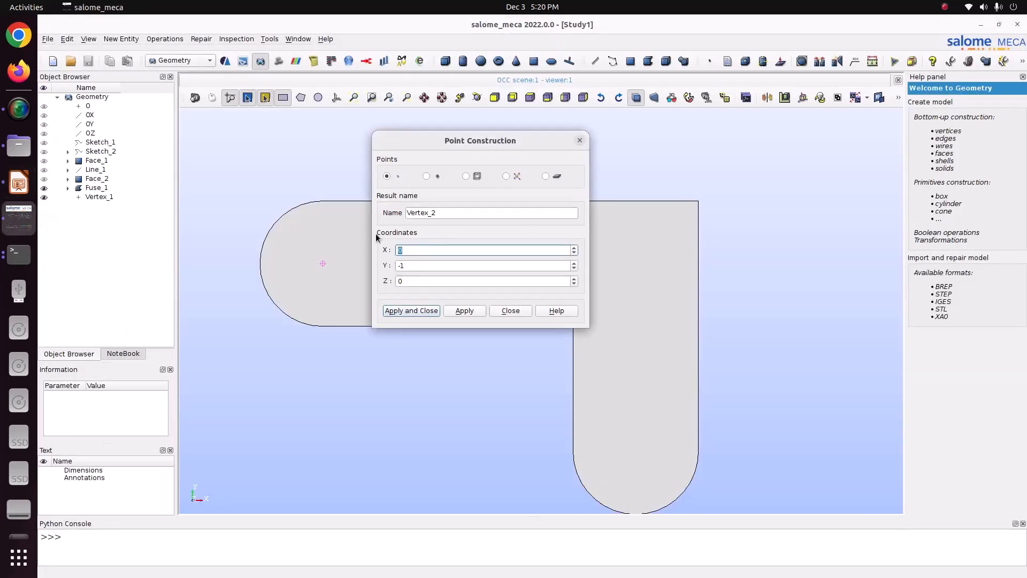
pyautogui.write('5')
pyautogui.click(405, 265)
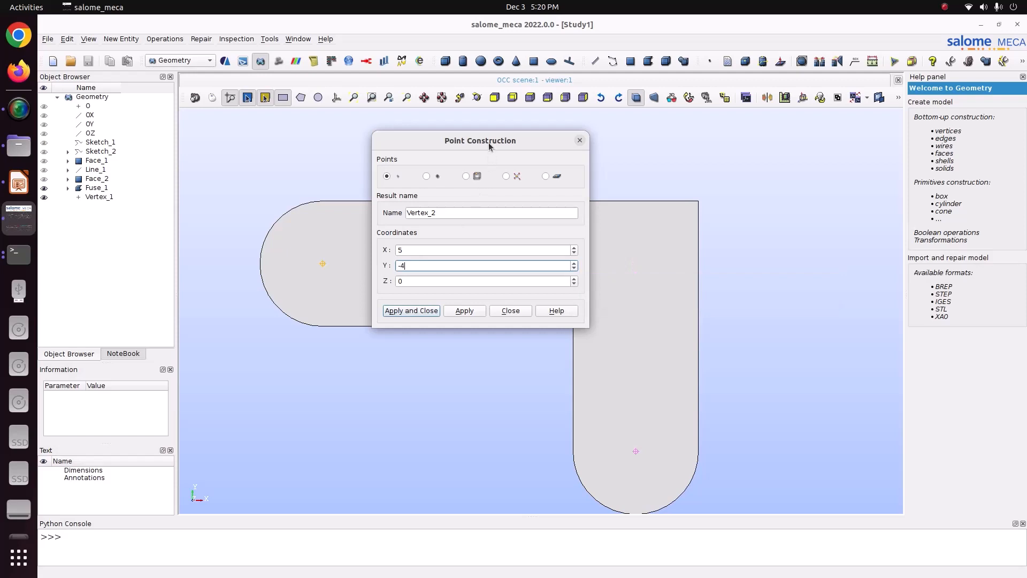
pyautogui.moveTo(489, 143); pyautogui.dragTo(407, 124)
pyautogui.click(339, 291)
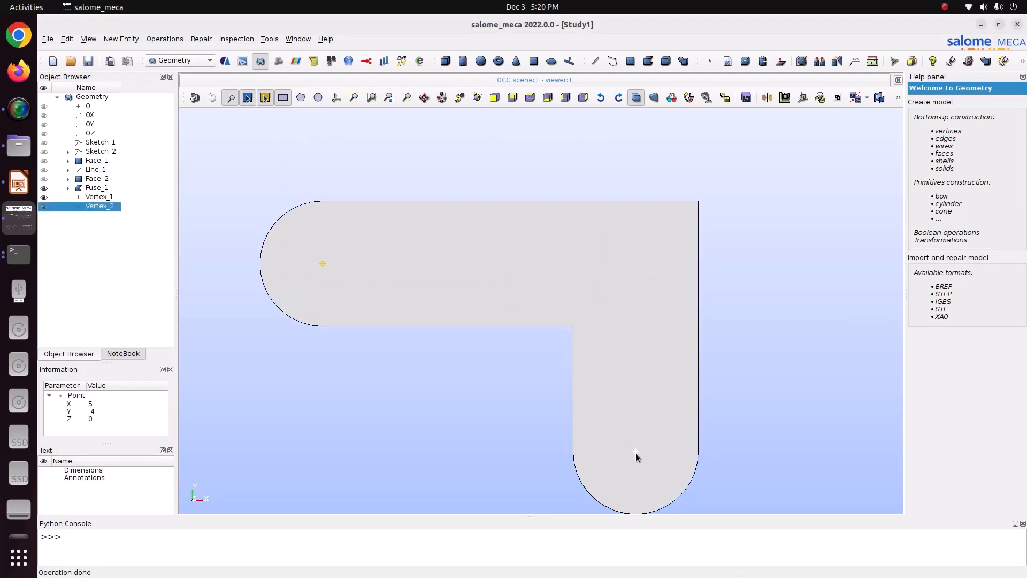
# Create the lower-right pin-hole circle centred on Vertex_2 about OZ, with the radius of 0.4 given on the problem slide.
pyautogui.click(123, 39)
pyautogui.moveTo(126, 49)
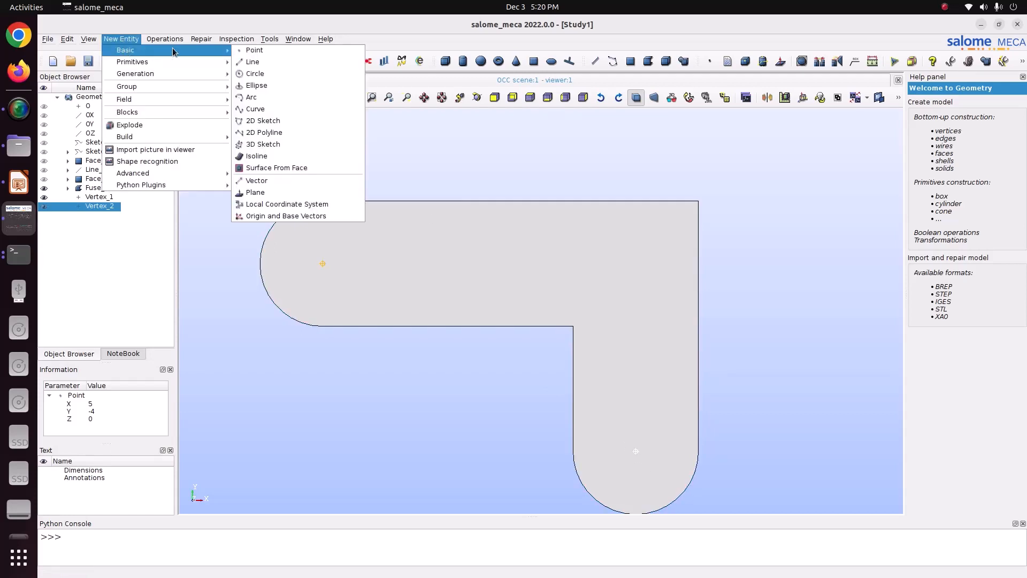
pyautogui.click(256, 73)
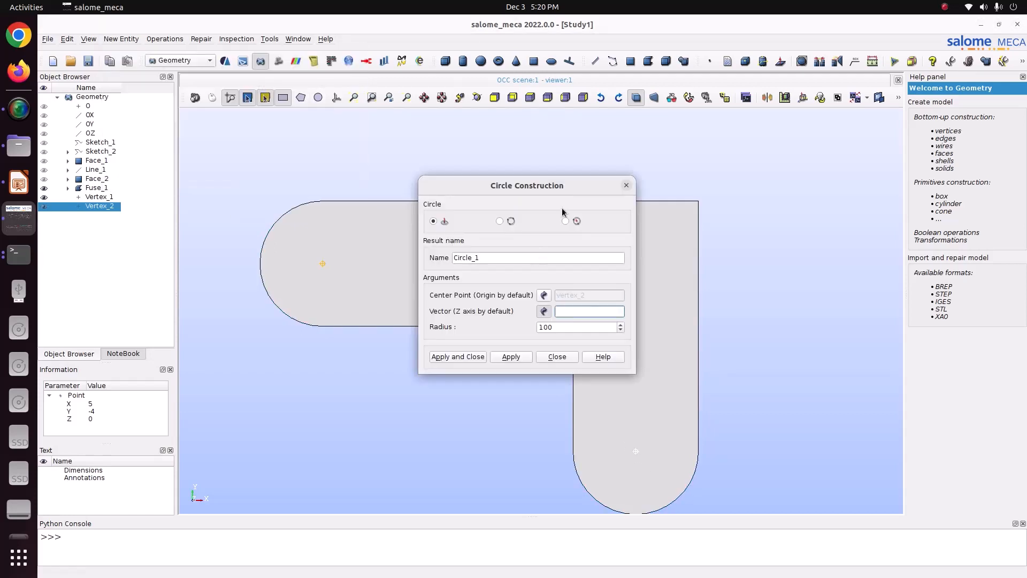
pyautogui.moveTo(557, 183); pyautogui.dragTo(648, 161)
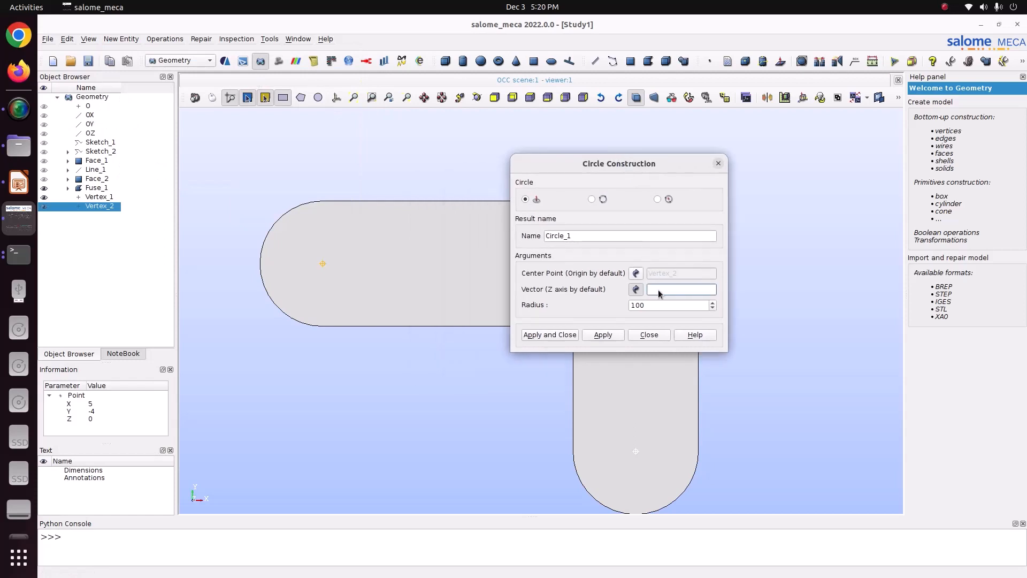
pyautogui.click(105, 136)
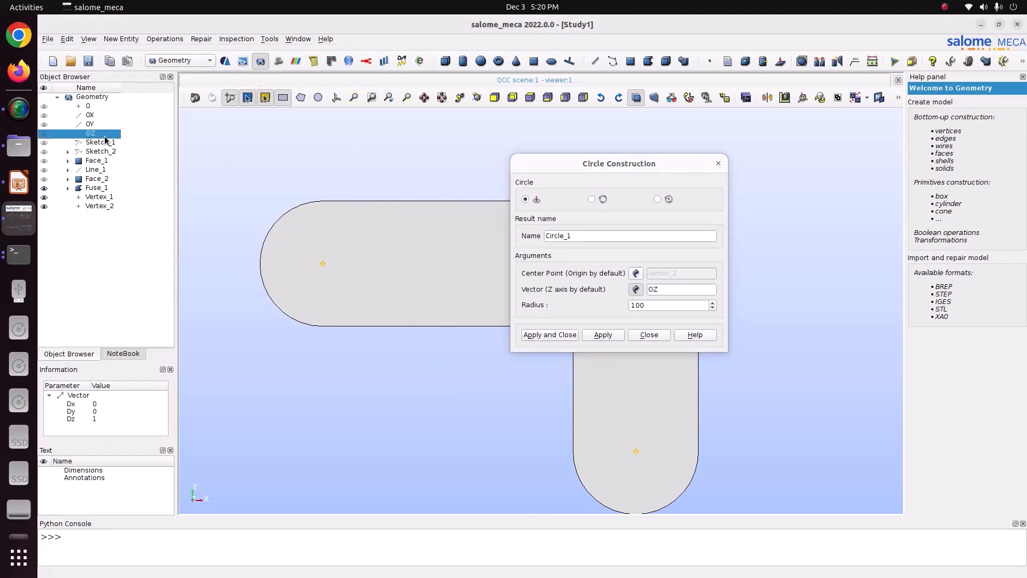
pyautogui.click(19, 182)
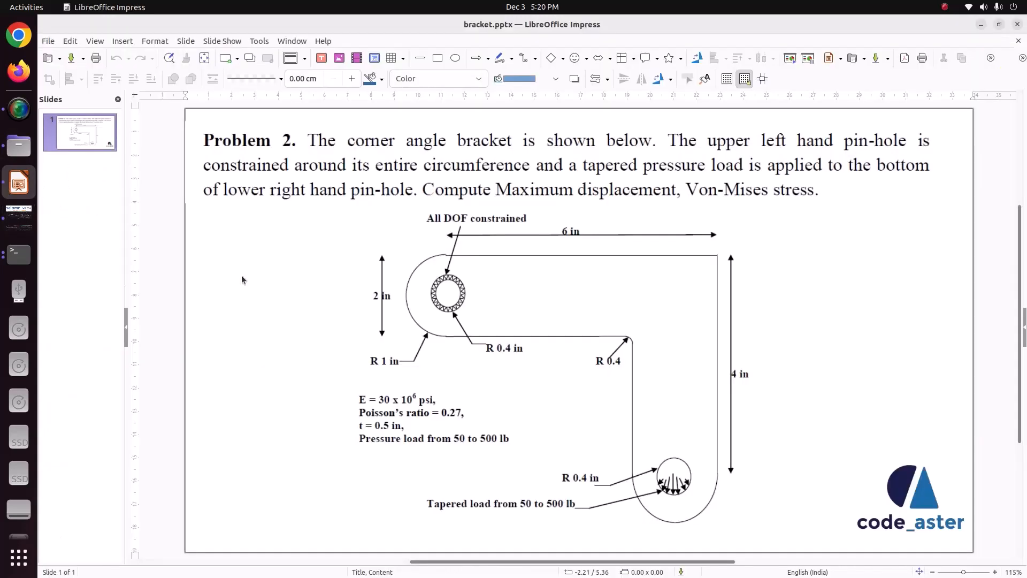
pyautogui.click(16, 225)
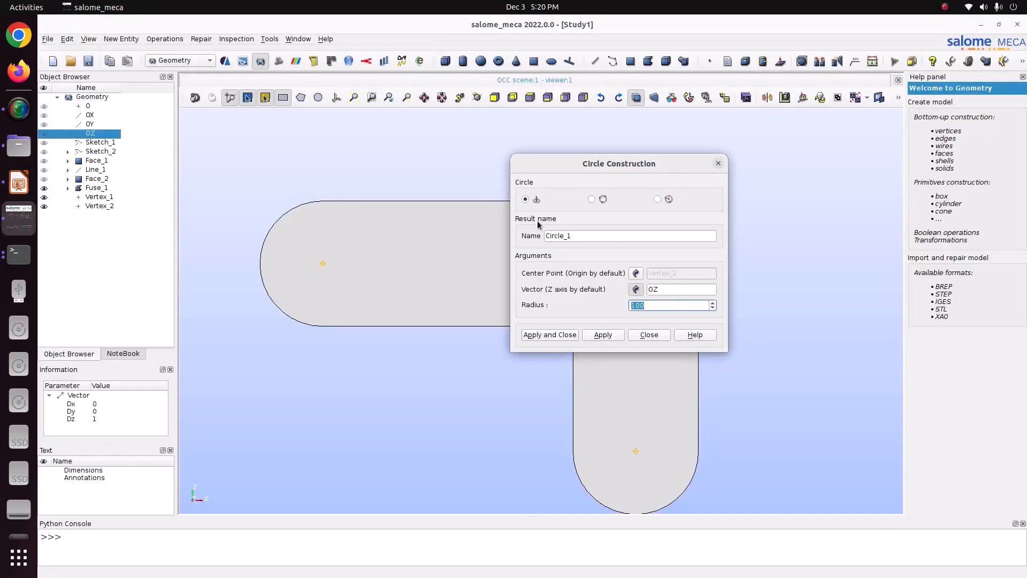
pyautogui.write('0.4')
pyautogui.click(603, 335)
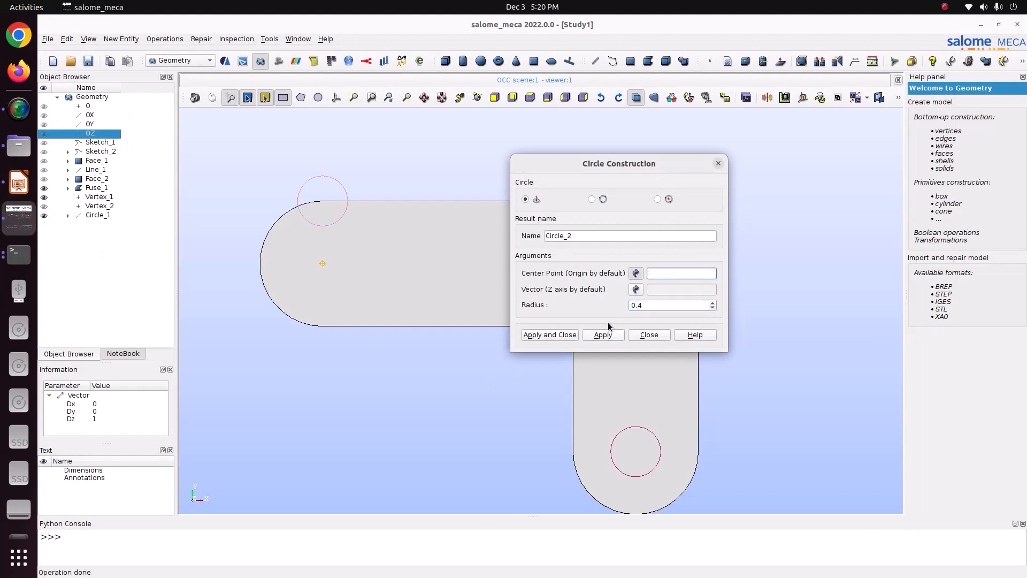
# Create the upper-left pin-hole circle centred on Vertex_1 about OZ with radius 0.4.
pyautogui.click(323, 263)
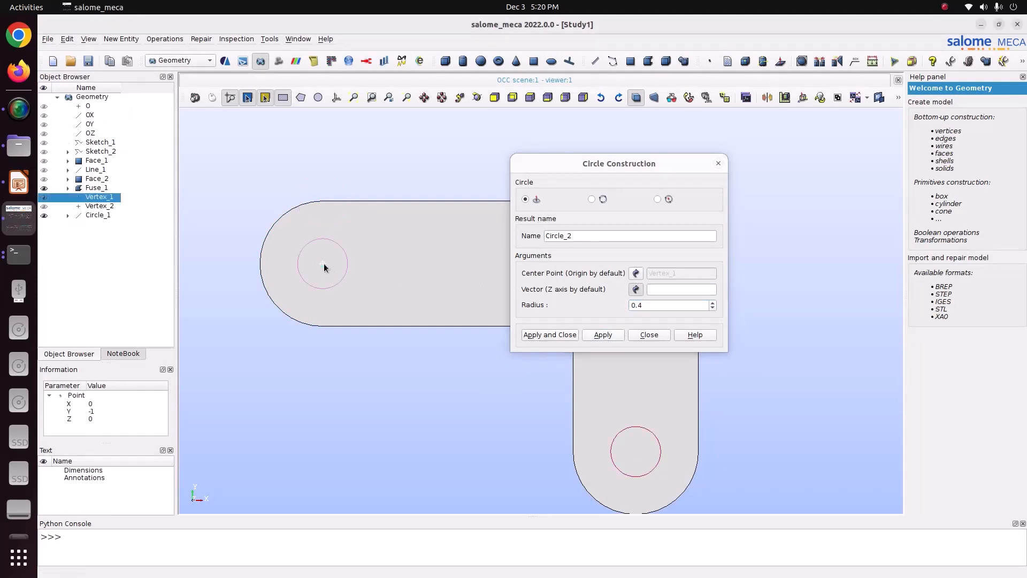
pyautogui.click(99, 134)
pyautogui.click(563, 339)
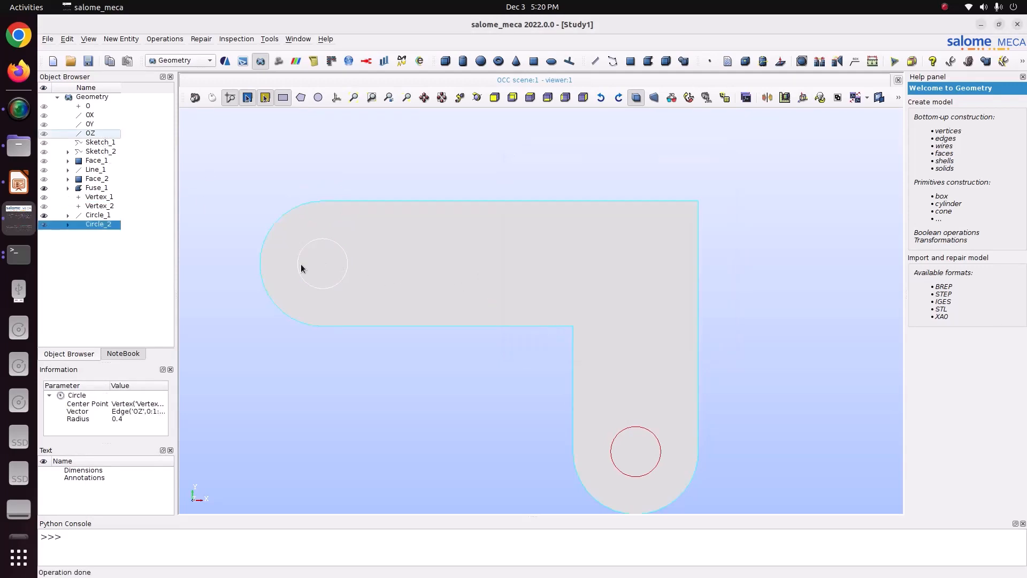
# Build planar faces from Circle_1 and Circle_2 for the two pin-holes and save the study.
pyautogui.click(104, 215)
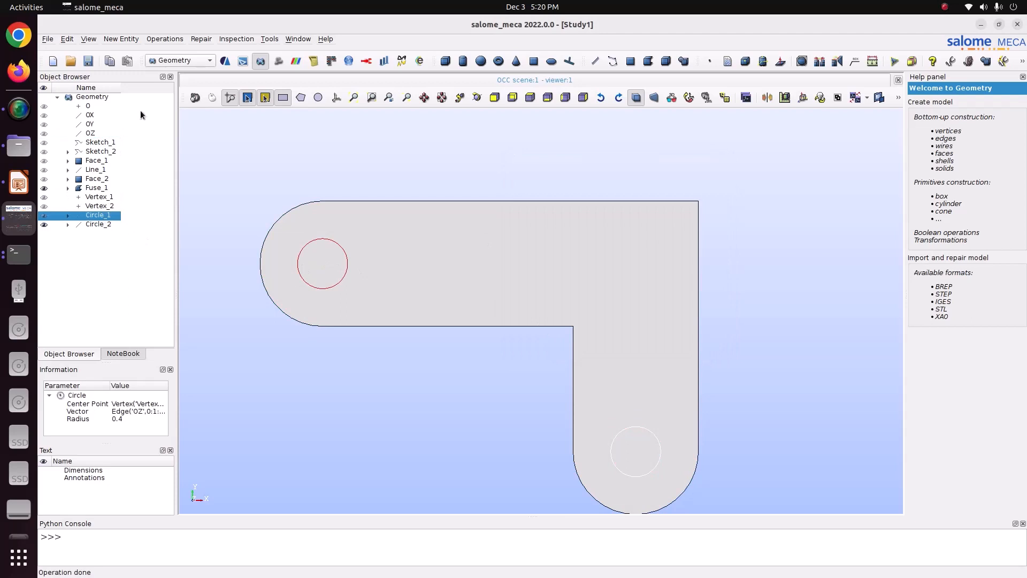
pyautogui.click(129, 37)
pyautogui.moveTo(132, 137)
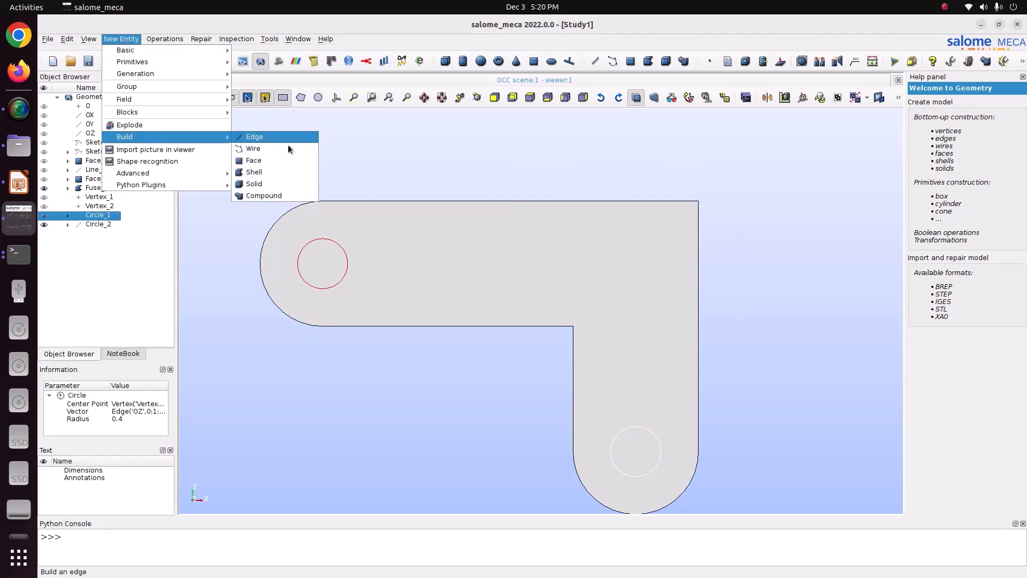
pyautogui.click(281, 160)
pyautogui.click(522, 348)
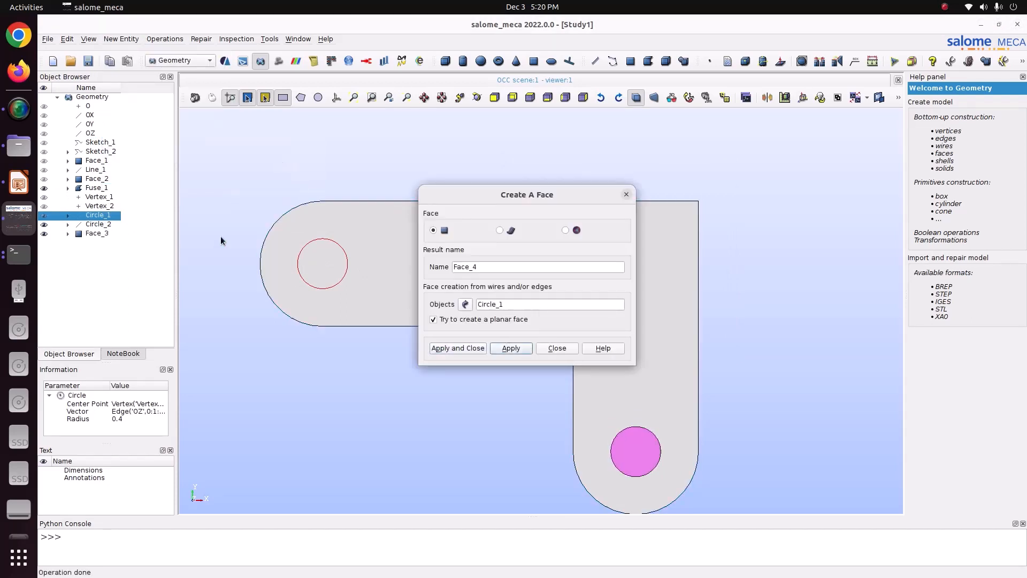
pyautogui.click(107, 225)
pyautogui.click(458, 348)
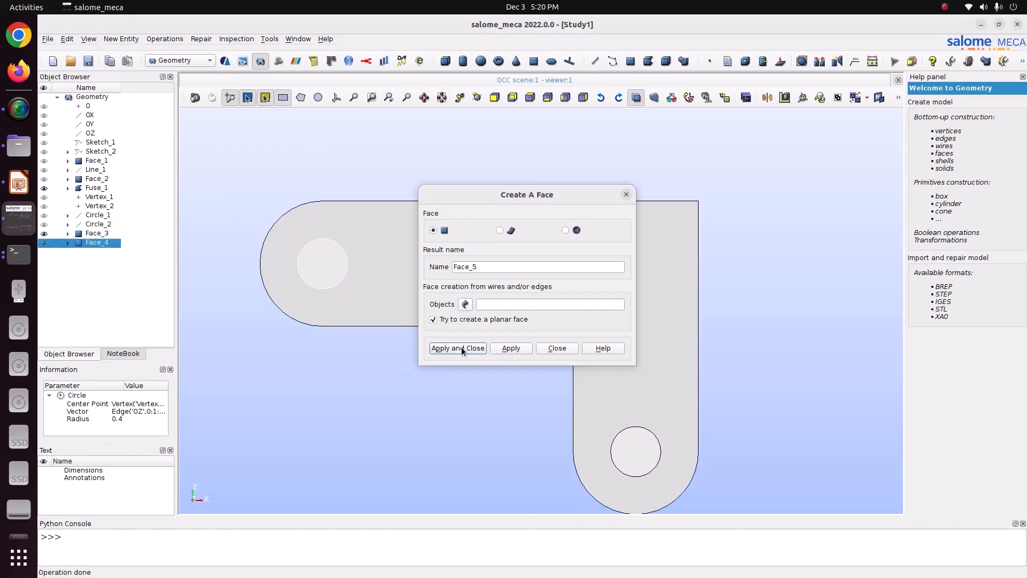
pyautogui.hotkey('ctrl', 's')
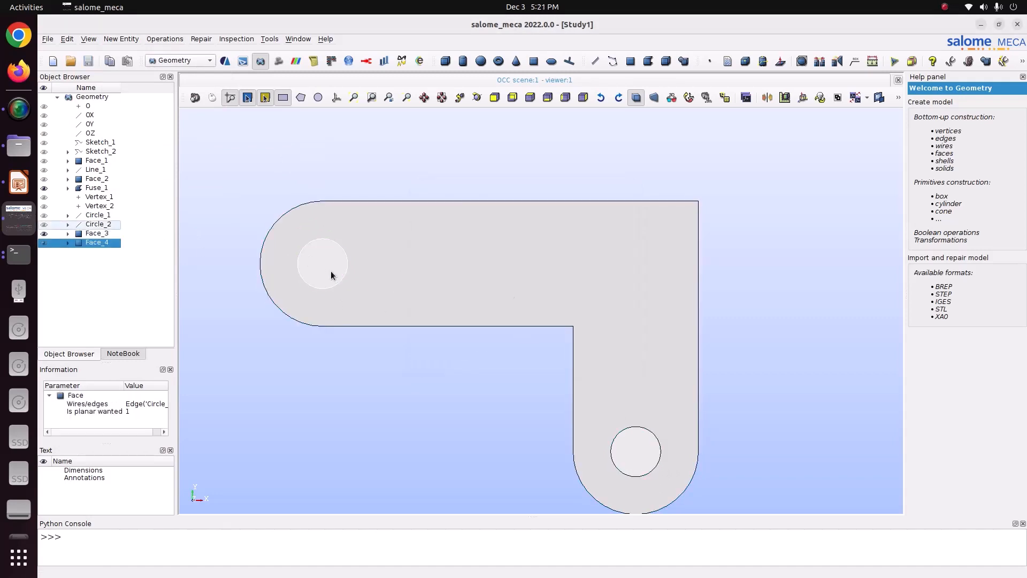
# Cut the pin-hole faces Face_3 and Face_4 out of the bracket face Fuse_1 and save the study.
pyautogui.click(176, 40)
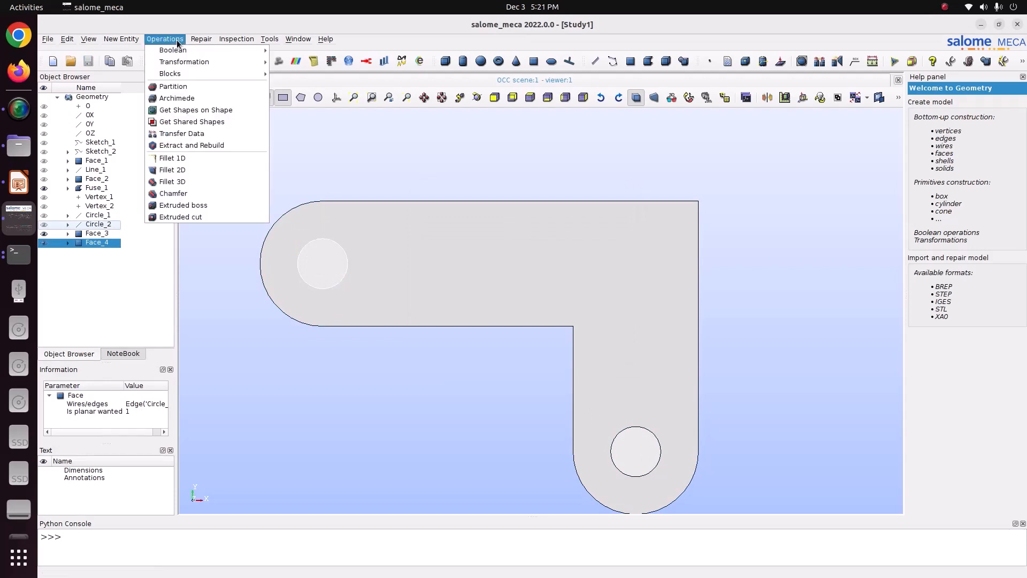
pyautogui.moveTo(200, 53)
pyautogui.click(289, 74)
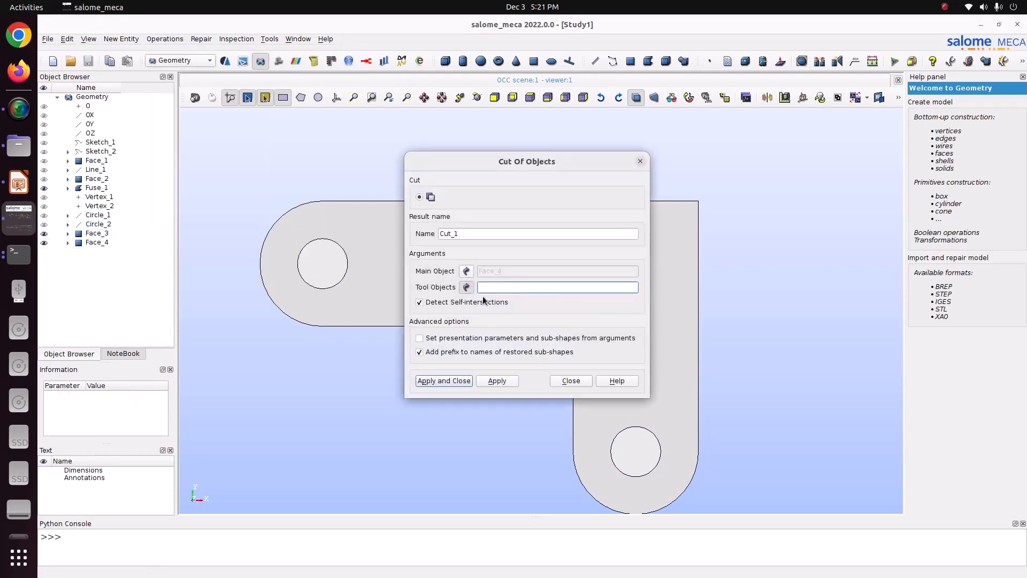
pyautogui.click(459, 271)
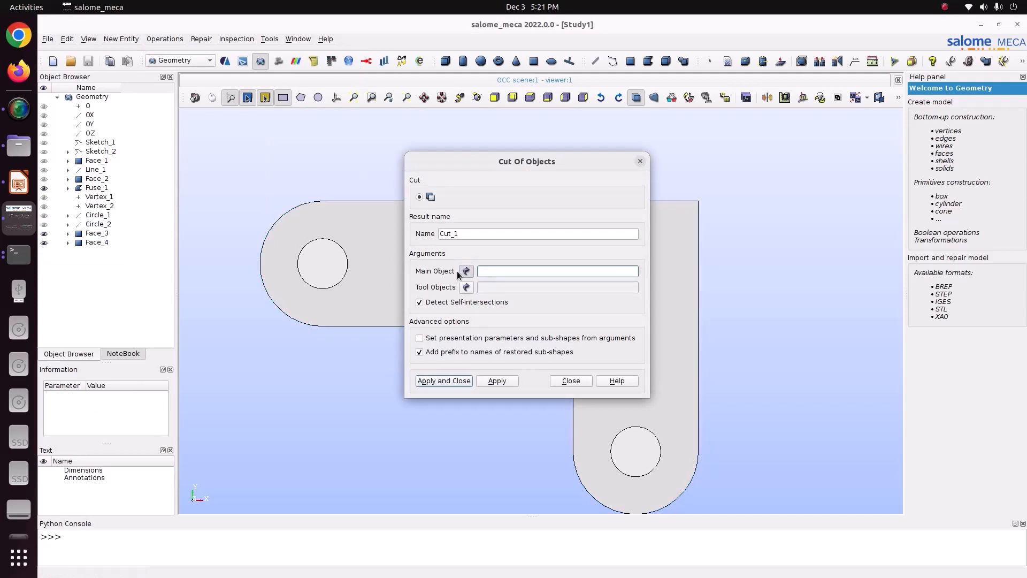
pyautogui.click(96, 187)
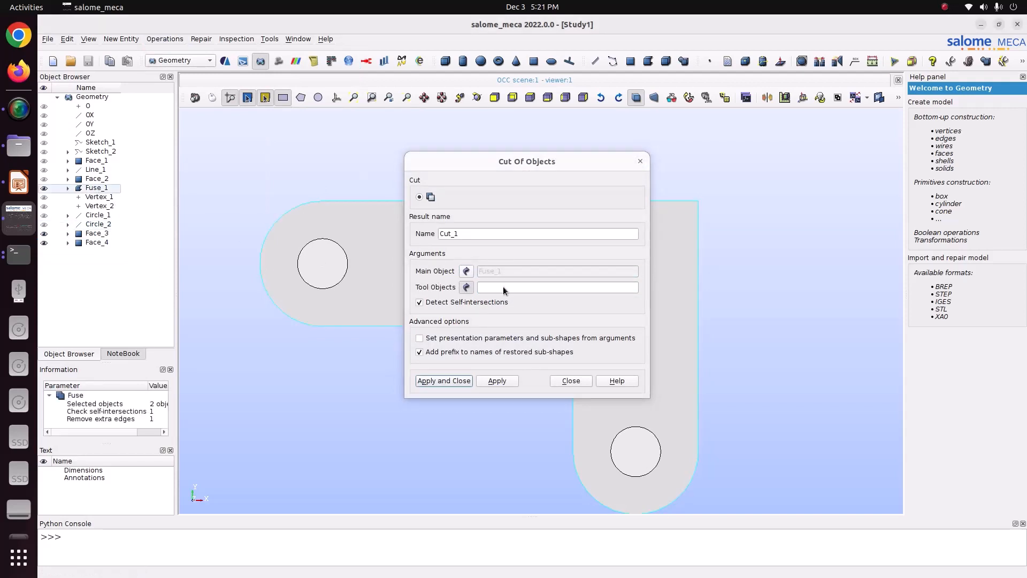
pyautogui.click(97, 233)
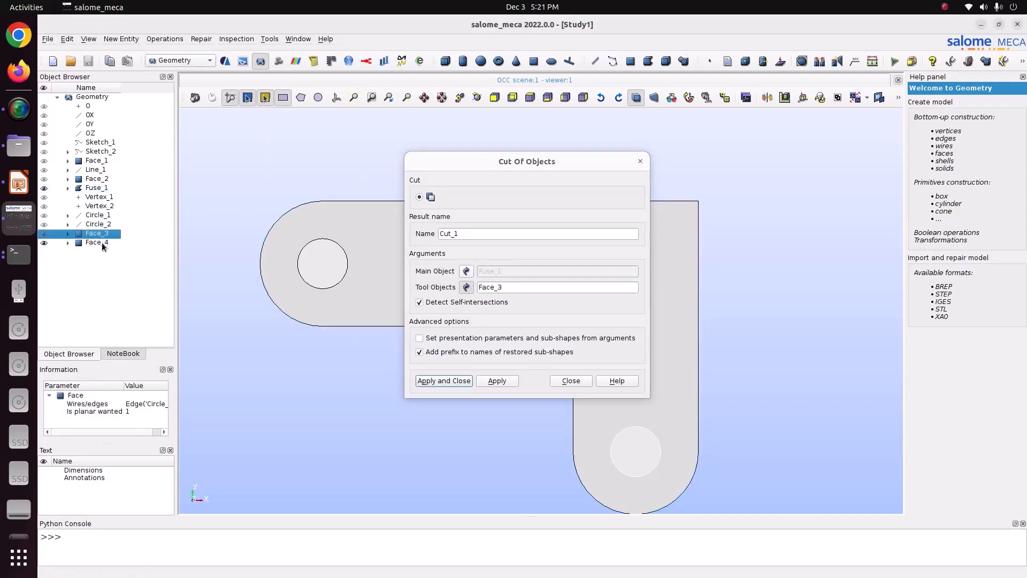
pyautogui.keyDown('ctrl'); pyautogui.click(97, 243); pyautogui.keyUp('ctrl')
pyautogui.click(436, 379)
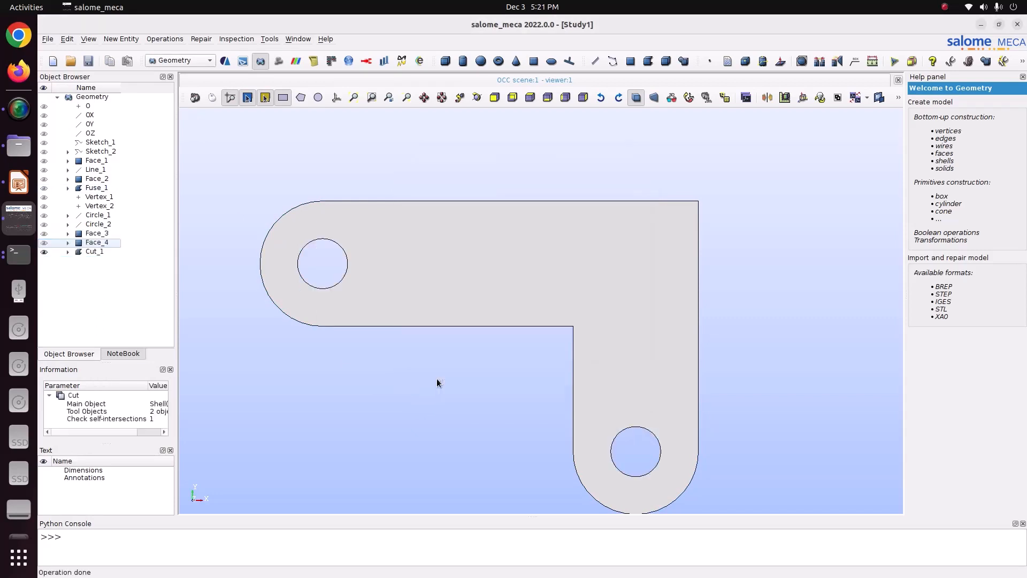
pyautogui.hotkey('ctrl', 's')
# Check the inner corner on the slide in LibreOffice Impress and set up a Fillet 2D on Cut_1 at that corner's vertex in salome_meca.
pyautogui.scroll(3, 547, 327)
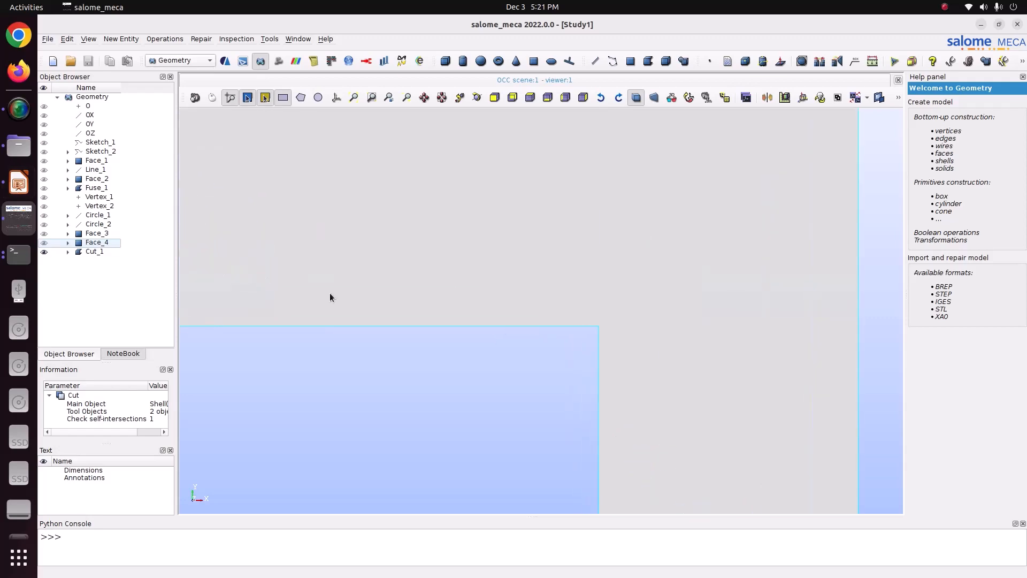
pyautogui.click(20, 184)
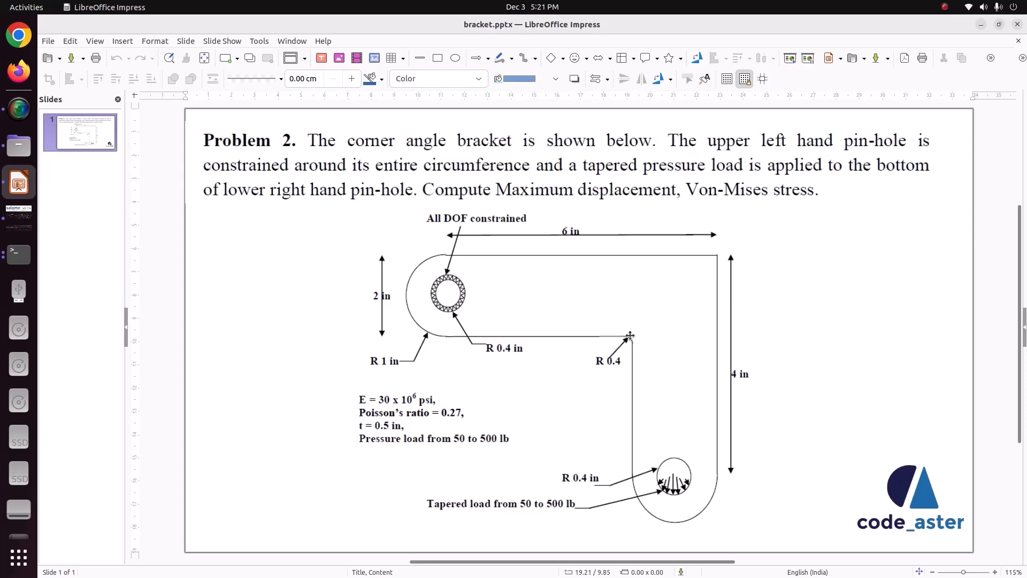
pyautogui.click(4, 224)
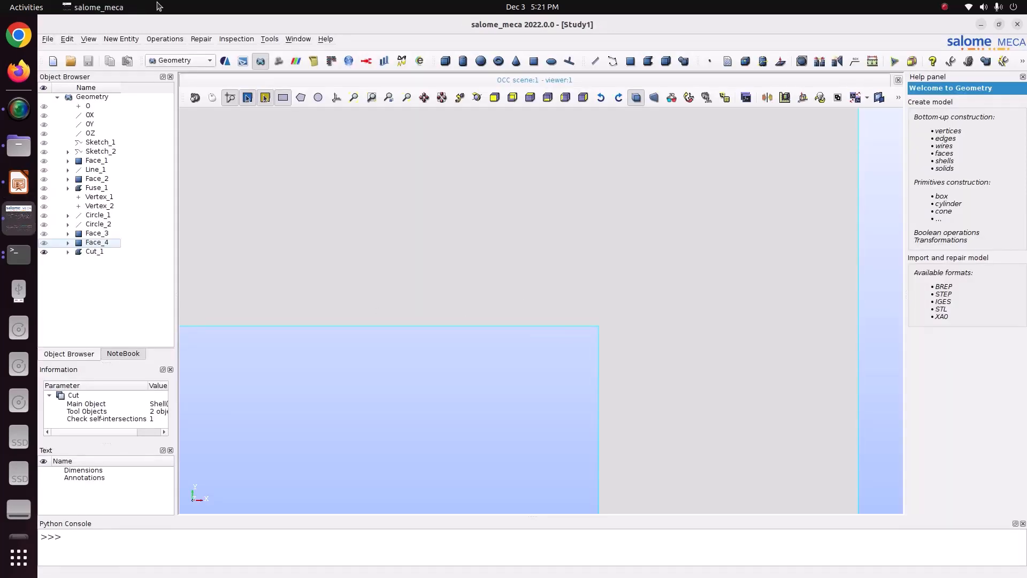
pyautogui.click(157, 40)
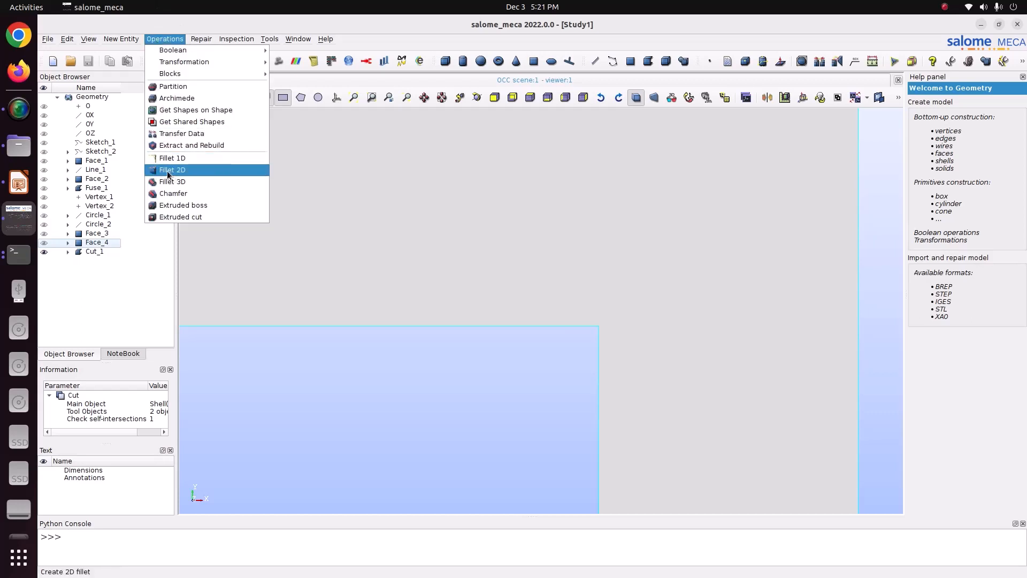
pyautogui.click(169, 171)
pyautogui.moveTo(550, 172); pyautogui.dragTo(348, 158)
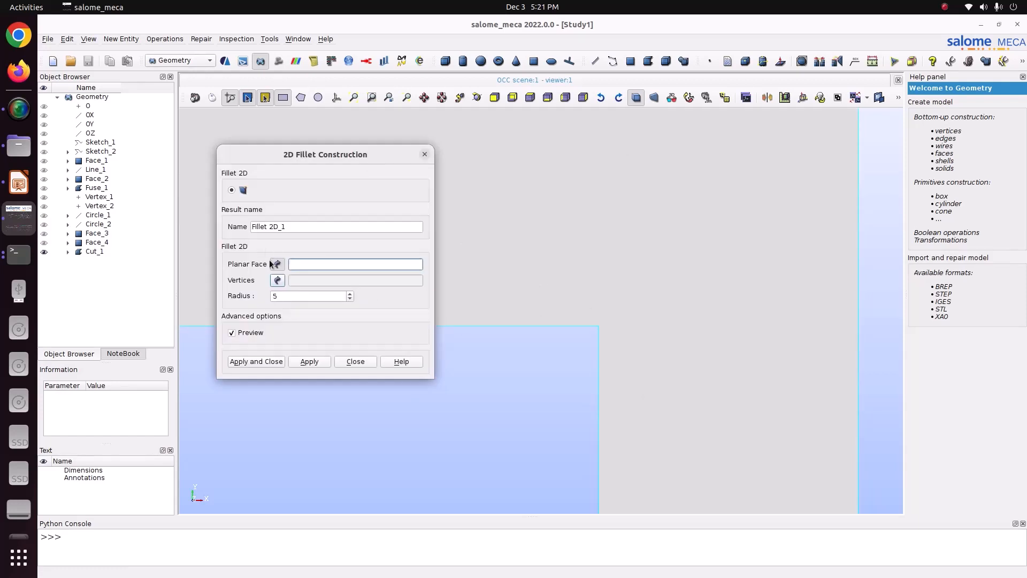
pyautogui.click(89, 251)
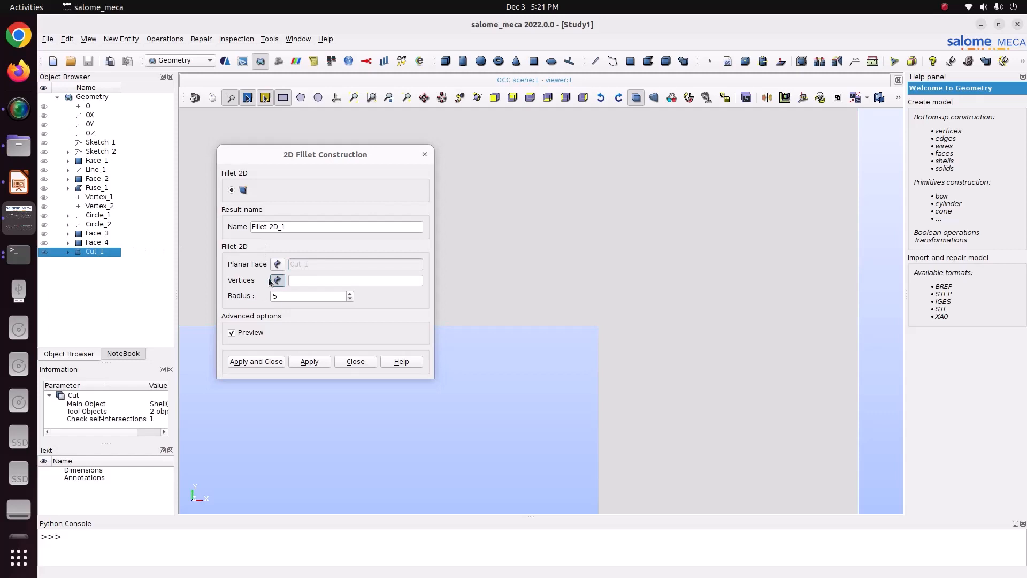
pyautogui.click(596, 324)
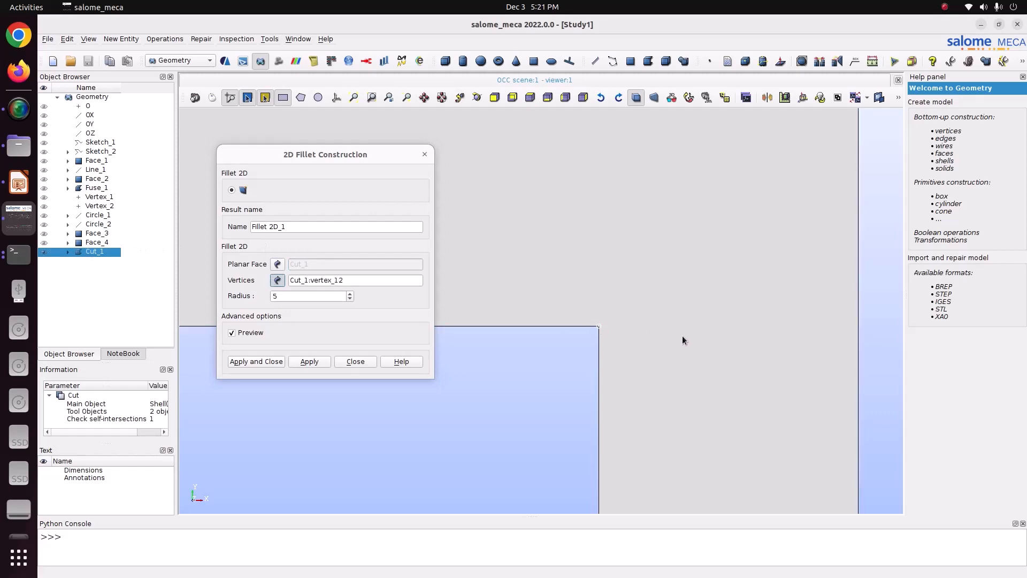
# Recheck the slide in LibreOffice Impress, create the inner-corner fillet in salome_meca with radius 0.4, and save the study.
pyautogui.moveTo(321, 296); pyautogui.dragTo(246, 278)
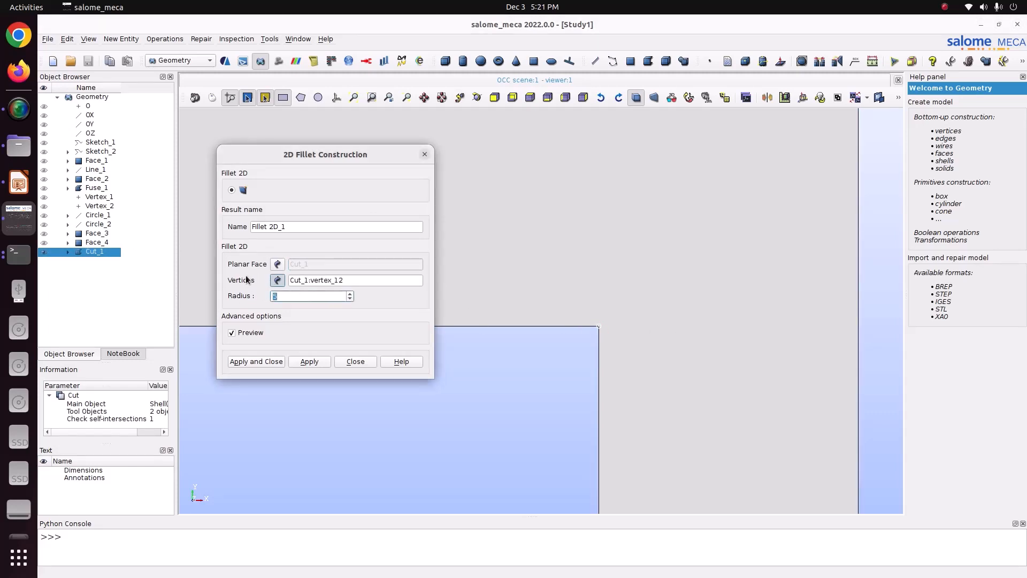
pyautogui.write('0.')
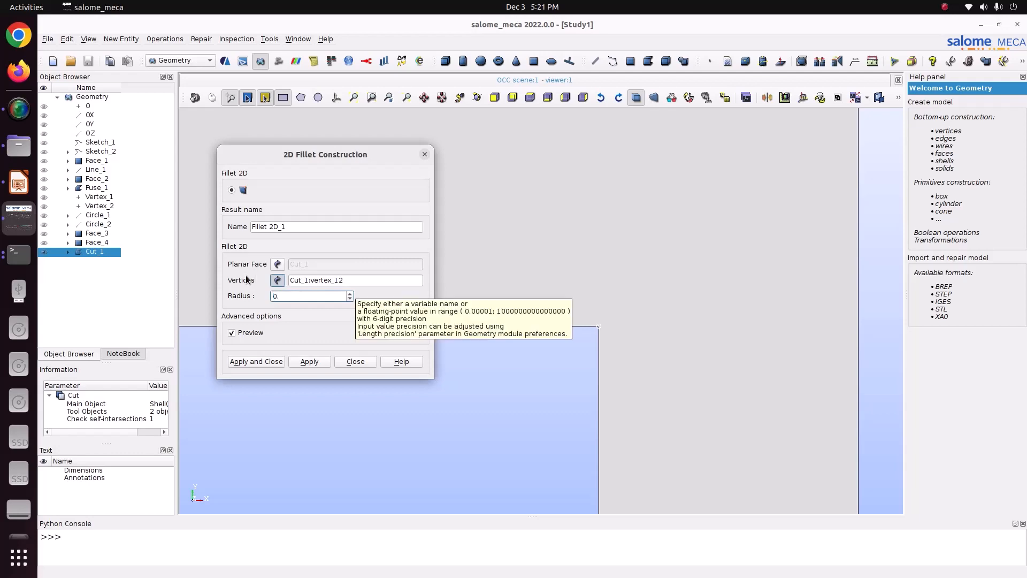
pyautogui.write('2')
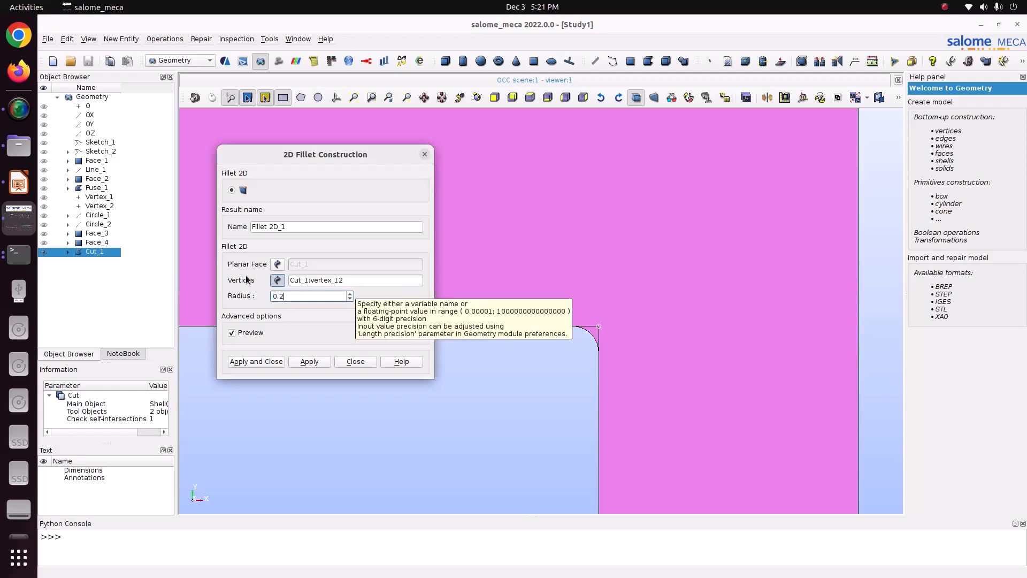
pyautogui.click(18, 185)
pyautogui.click(18, 217)
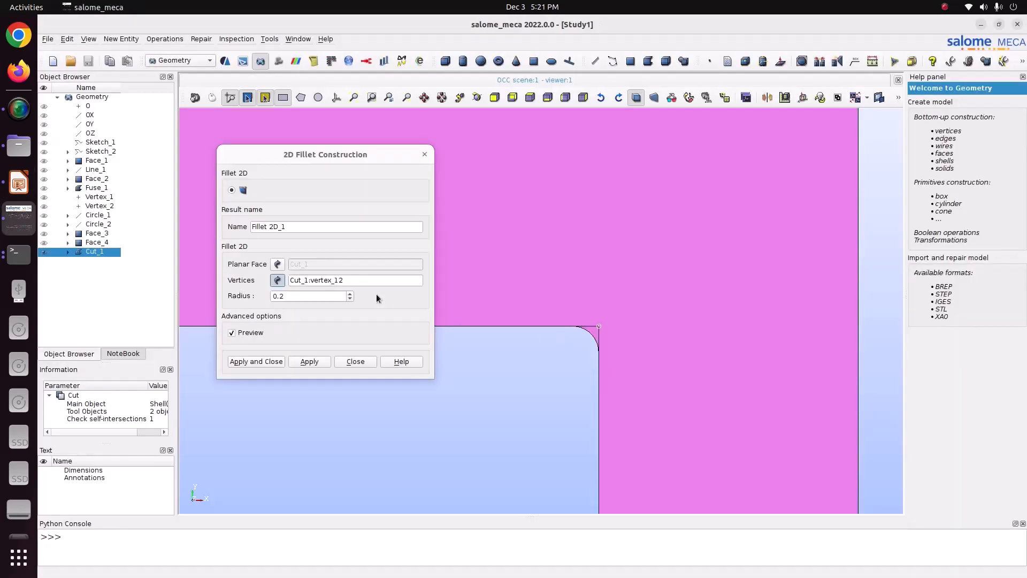
pyautogui.press('BackSpace')
pyautogui.write('4')
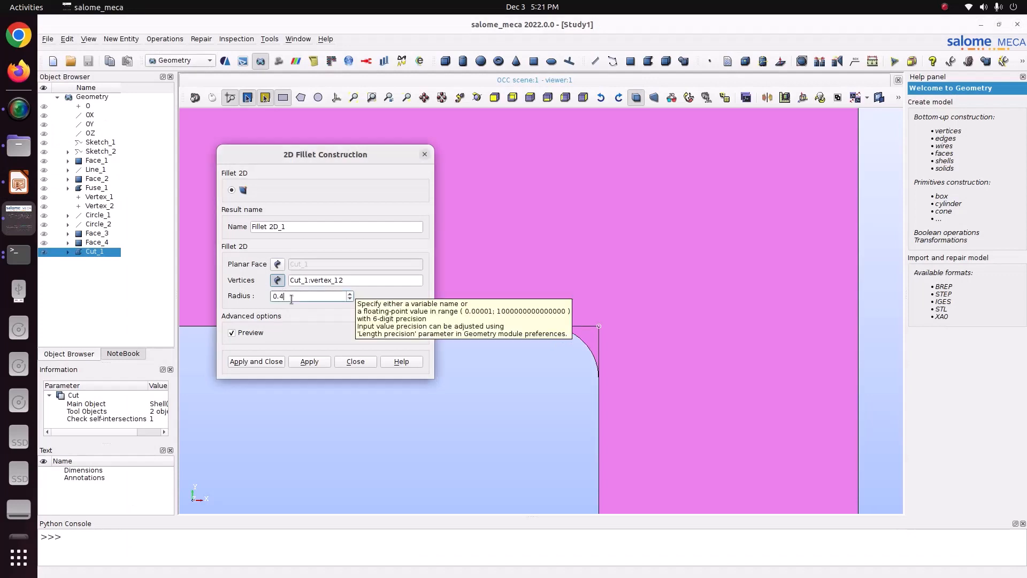
pyautogui.click(262, 362)
pyautogui.scroll(-3, 461, 342)
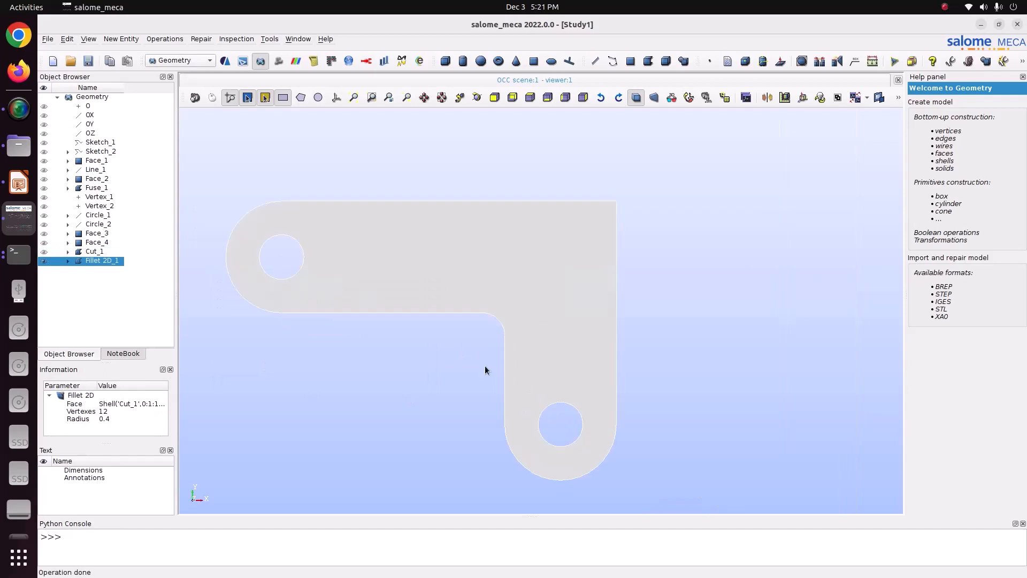
pyautogui.scroll(2, 485, 365)
pyautogui.scroll(-2, 508, 313)
pyautogui.hotkey('ctrl', 's')
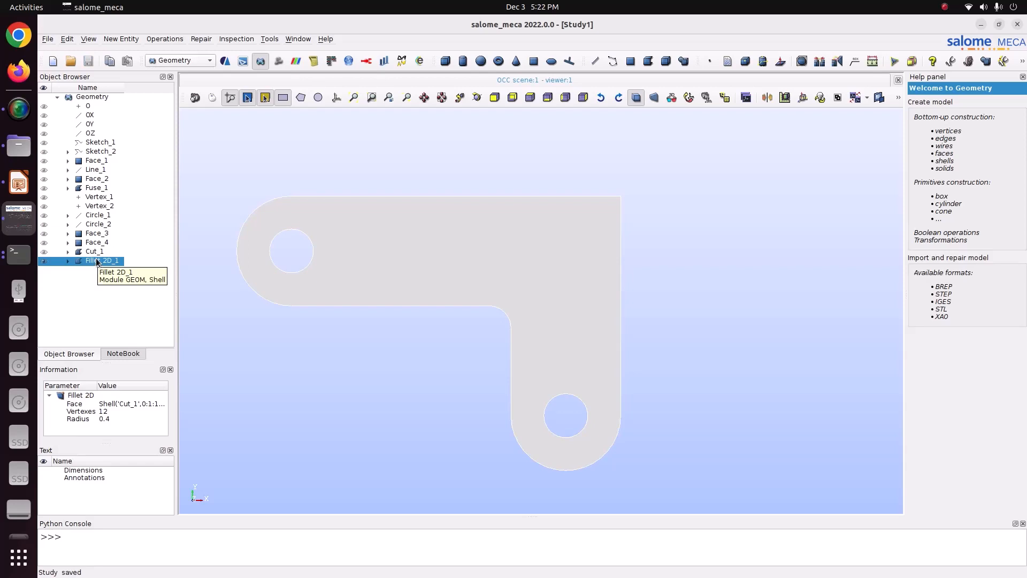
# Create an edge group named Fix on Fillet 2D_1 containing the upper-left pin-hole's circular edge.
pyautogui.rightClick(98, 262)
pyautogui.click(211, 290)
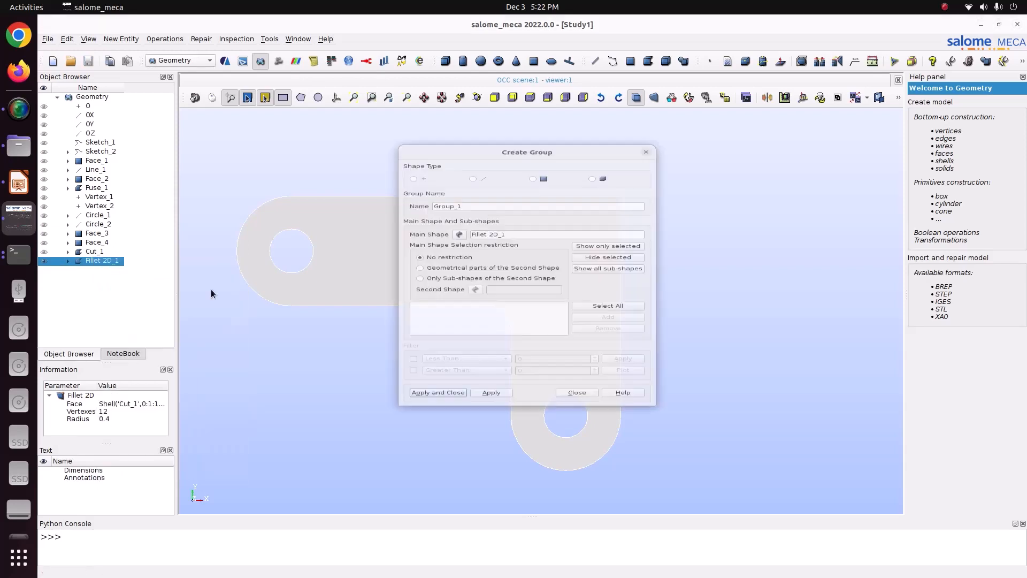
pyautogui.click(473, 147)
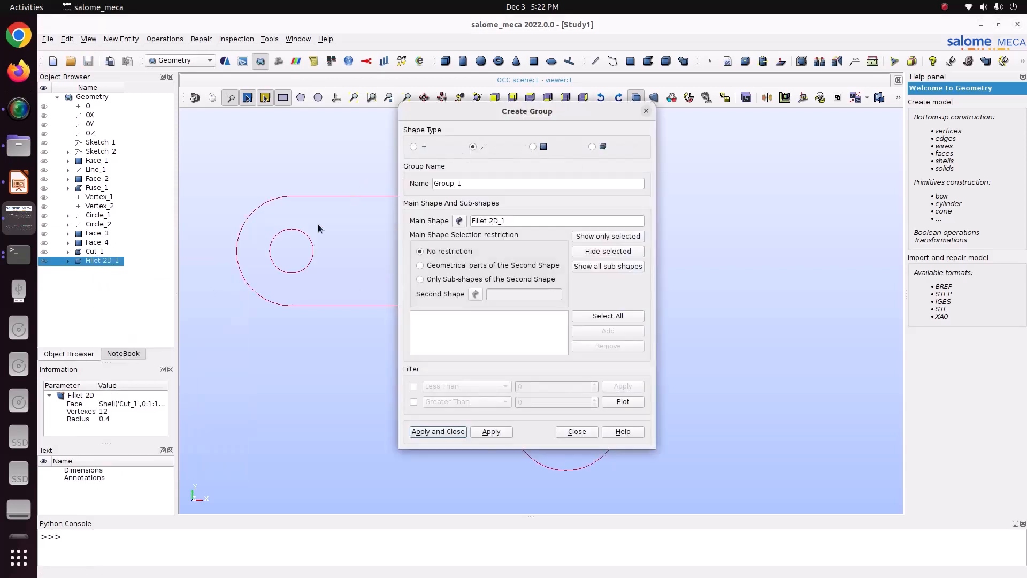
pyautogui.click(312, 239)
pyautogui.click(588, 331)
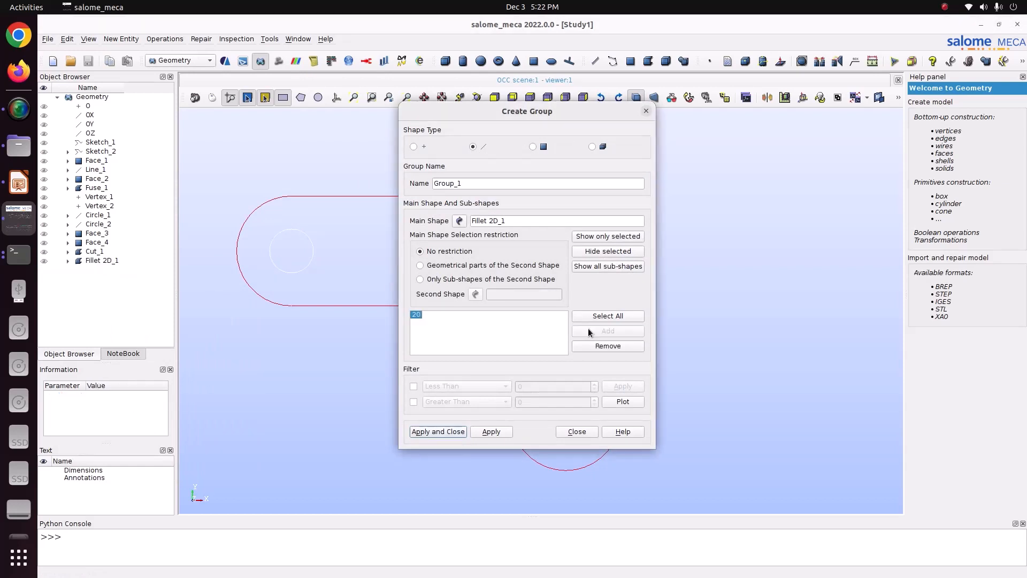
pyautogui.doubleClick(469, 183)
pyautogui.write('Fix')
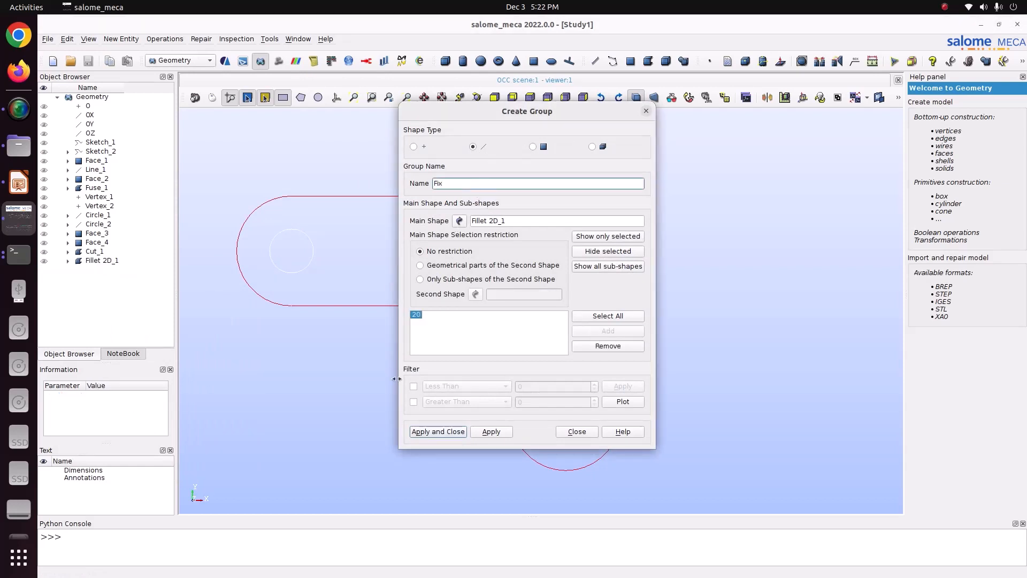
pyautogui.click(491, 431)
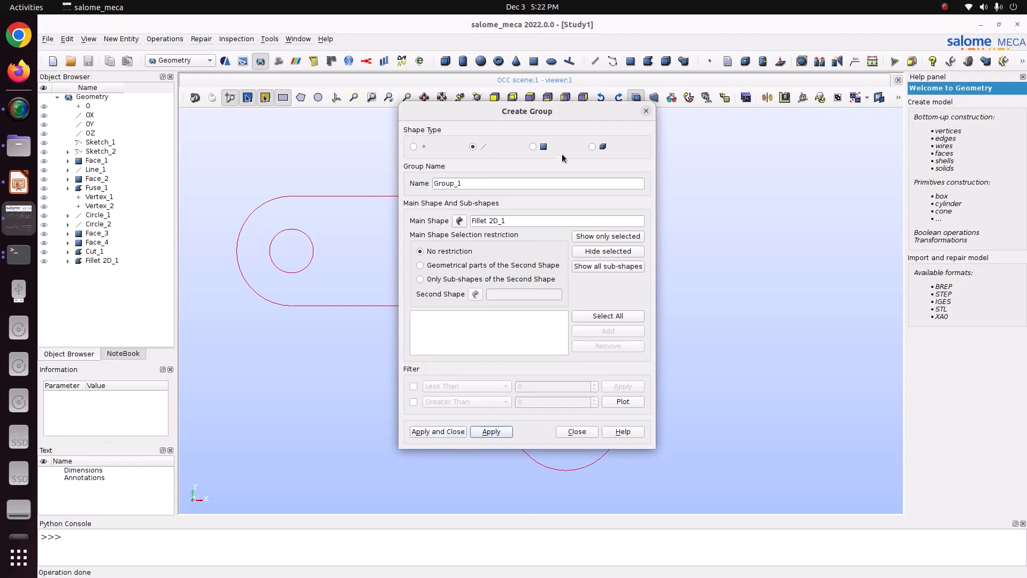
pyautogui.moveTo(514, 106); pyautogui.dragTo(365, 91)
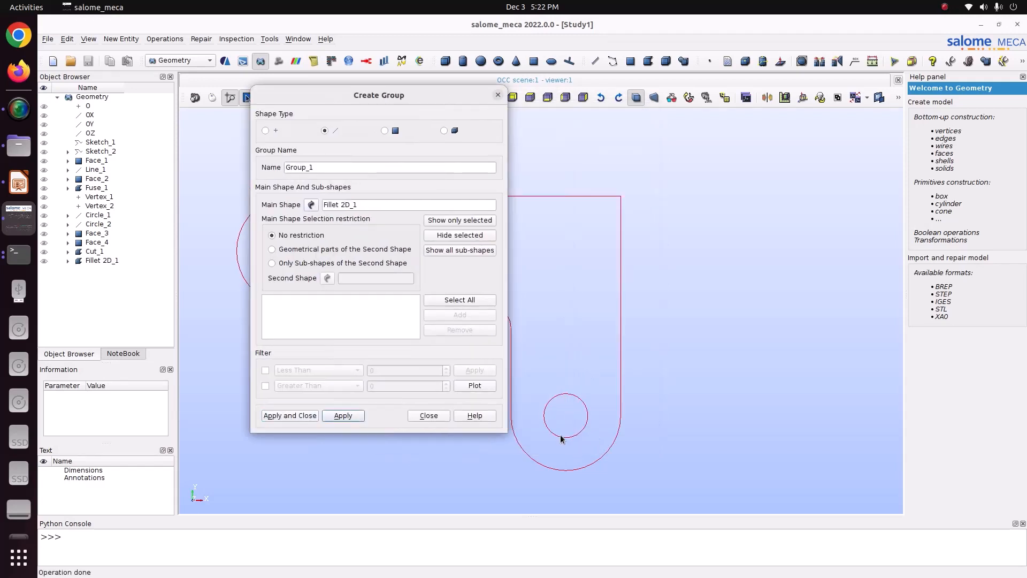
pyautogui.click(582, 415)
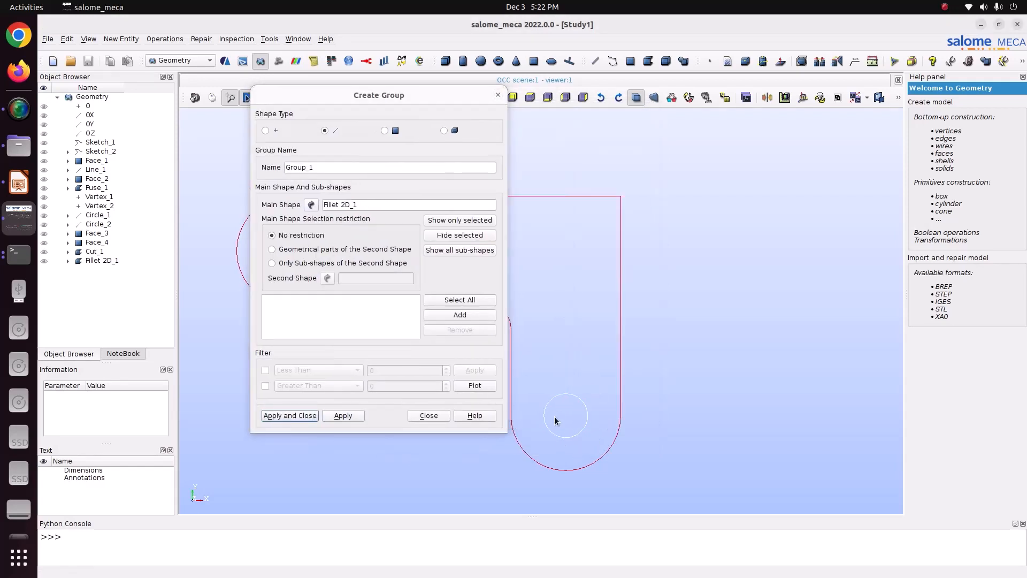
pyautogui.click(19, 183)
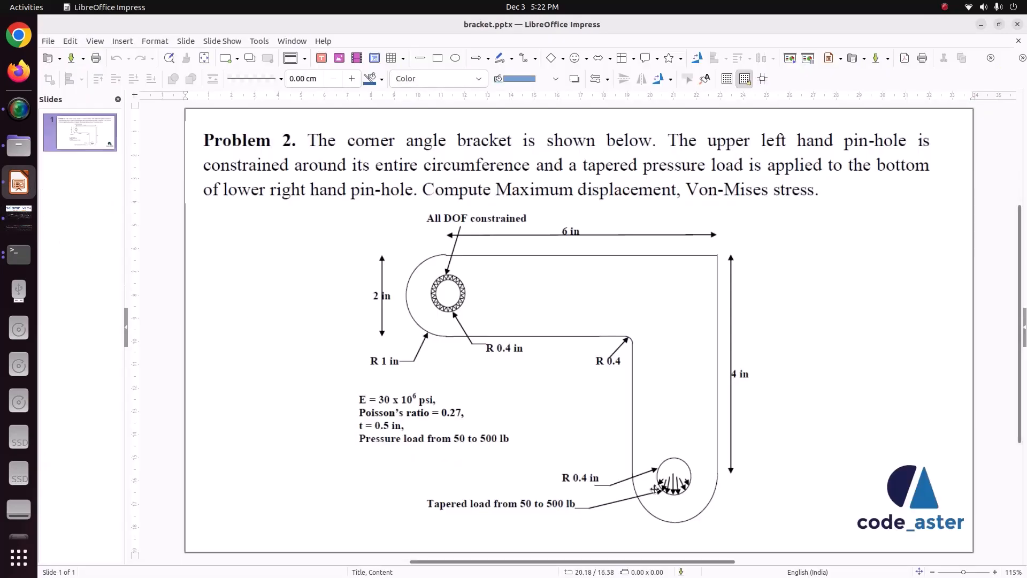
pyautogui.click(18, 216)
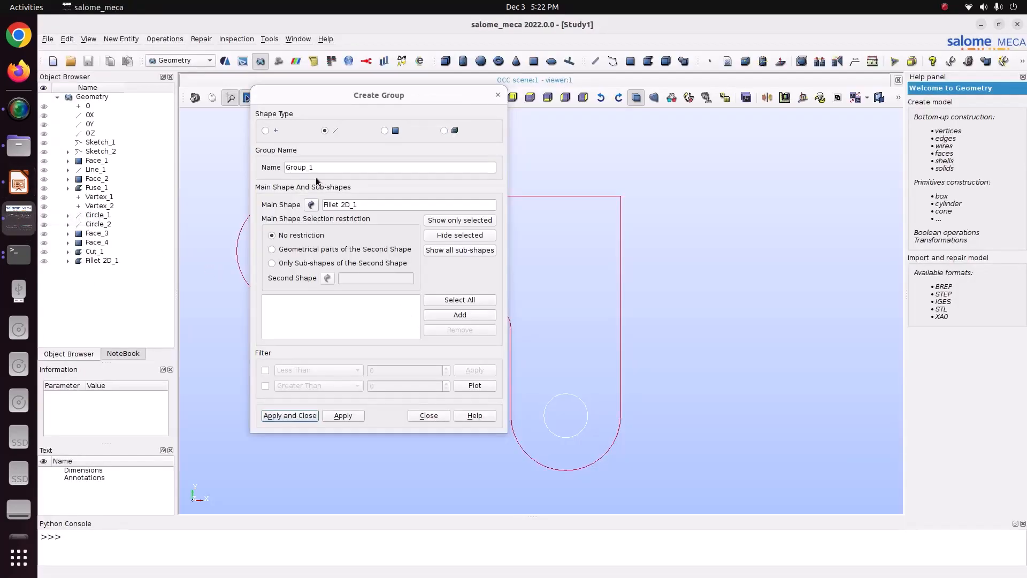
pyautogui.click(498, 95)
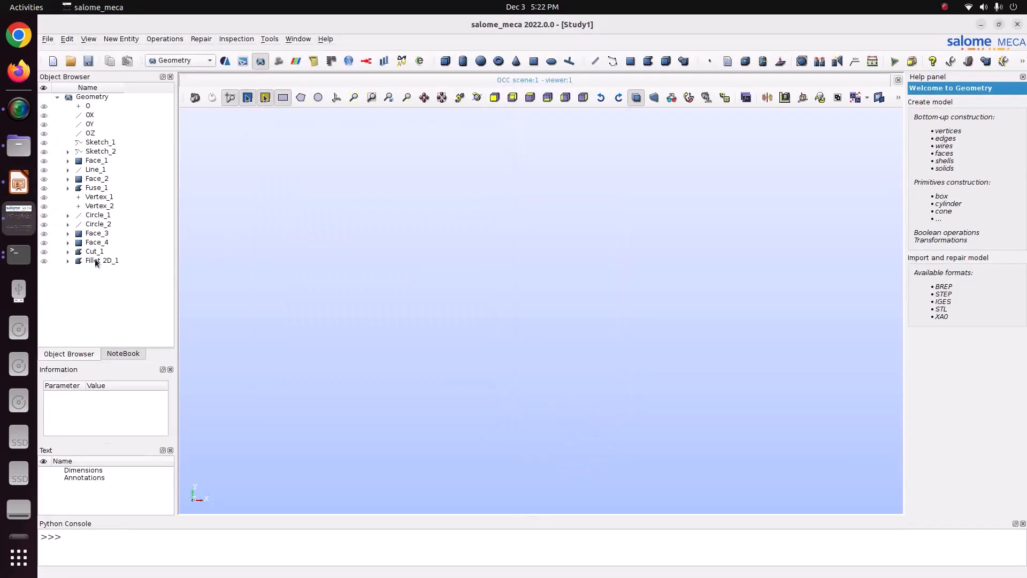
# Construct a plane of size 5 through the lower-right pin-hole's vertex on Fillet 2D_1 with vector OY, and save the study.
pyautogui.click(50, 262)
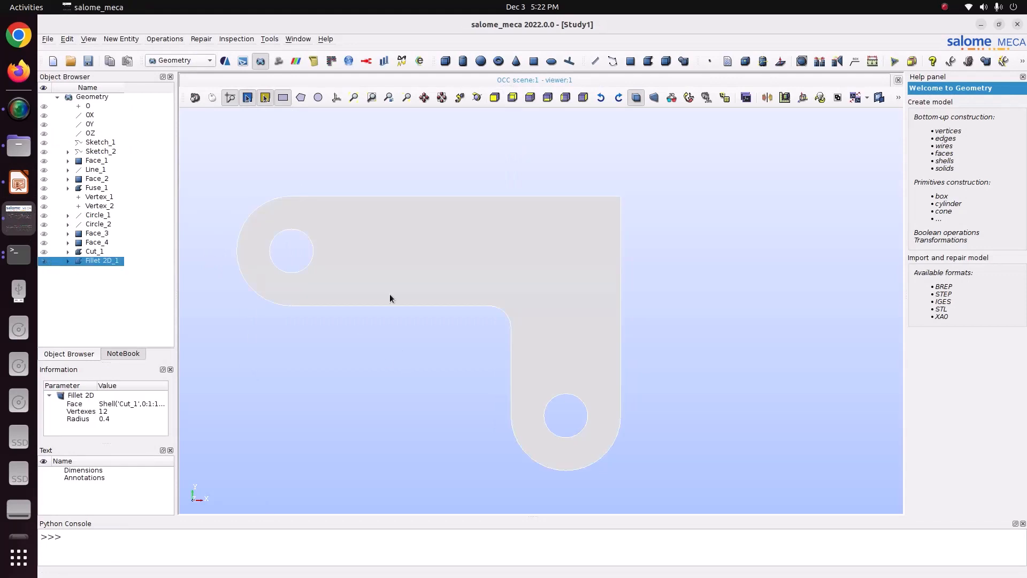
pyautogui.click(169, 40)
pyautogui.moveTo(136, 40)
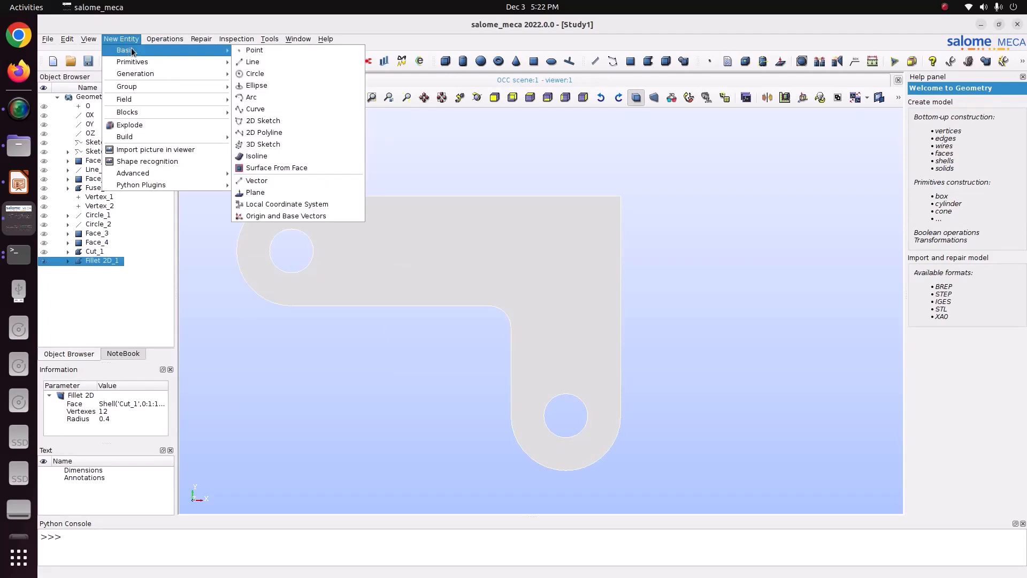
pyautogui.click(265, 192)
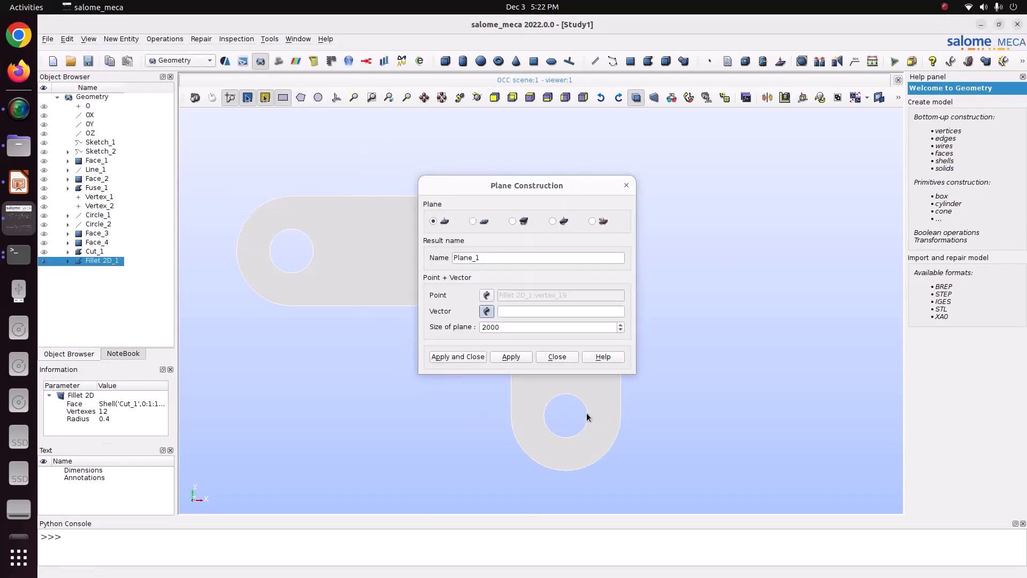
pyautogui.click(91, 126)
pyautogui.doubleClick(509, 327)
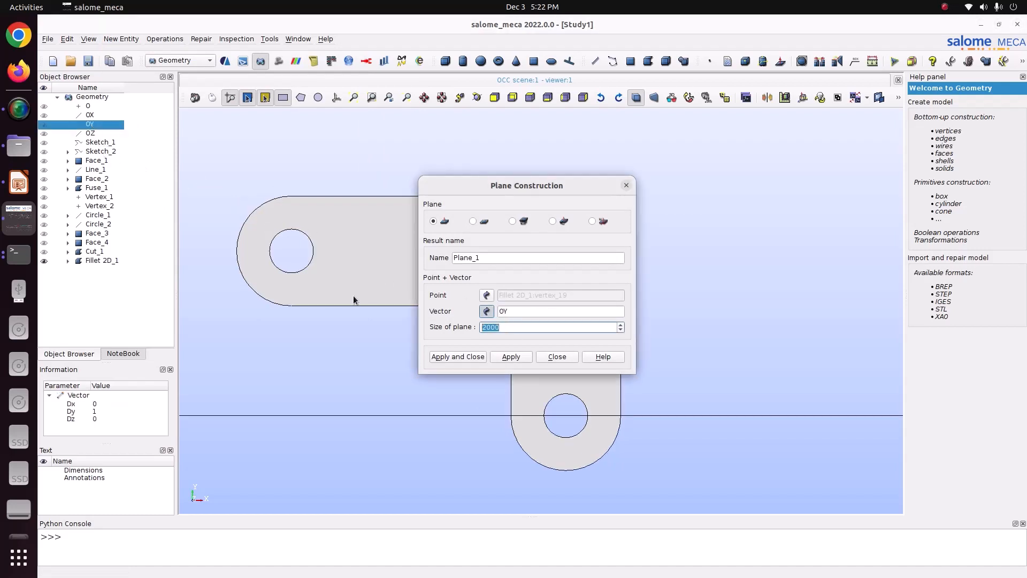
pyautogui.write('1')
pyautogui.press('Return')
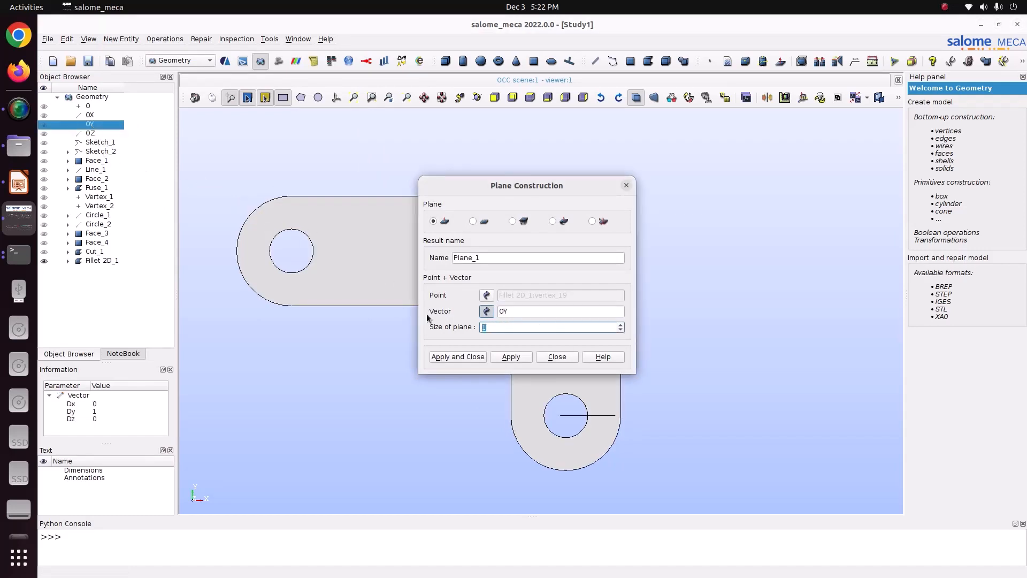
pyautogui.write('5')
pyautogui.click(462, 357)
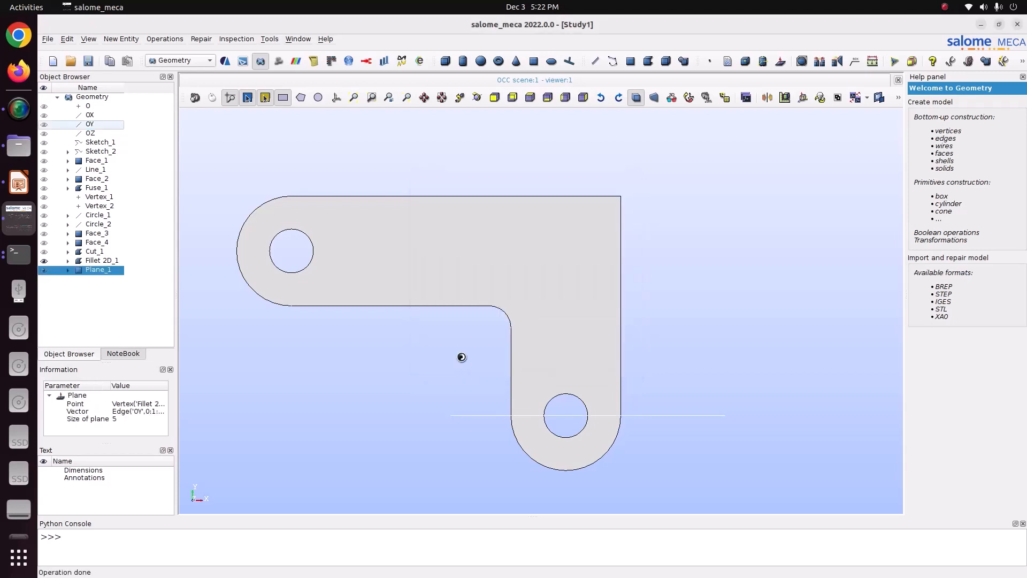
pyautogui.hotkey('ctrl', 's')
# Examine the new plane's position across the lower-right pin-hole from several view directions, ending in the front-facing XY view.
pyautogui.keyDown('ctrl'); pyautogui.moveTo(480, 151); pyautogui.dragTo(488, 196, button='right'); pyautogui.keyUp('ctrl')
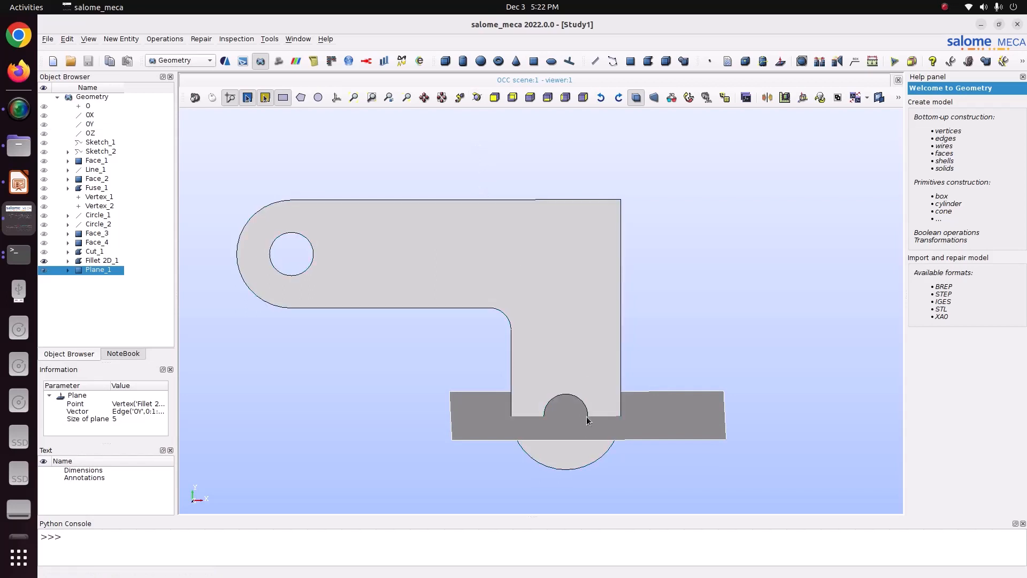
pyautogui.click(512, 98)
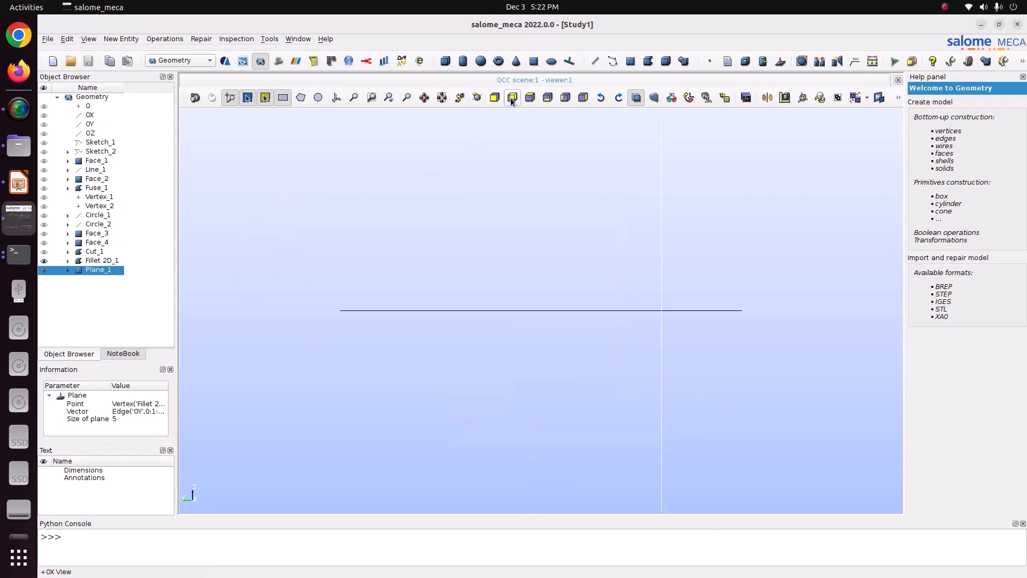
pyautogui.click(535, 99)
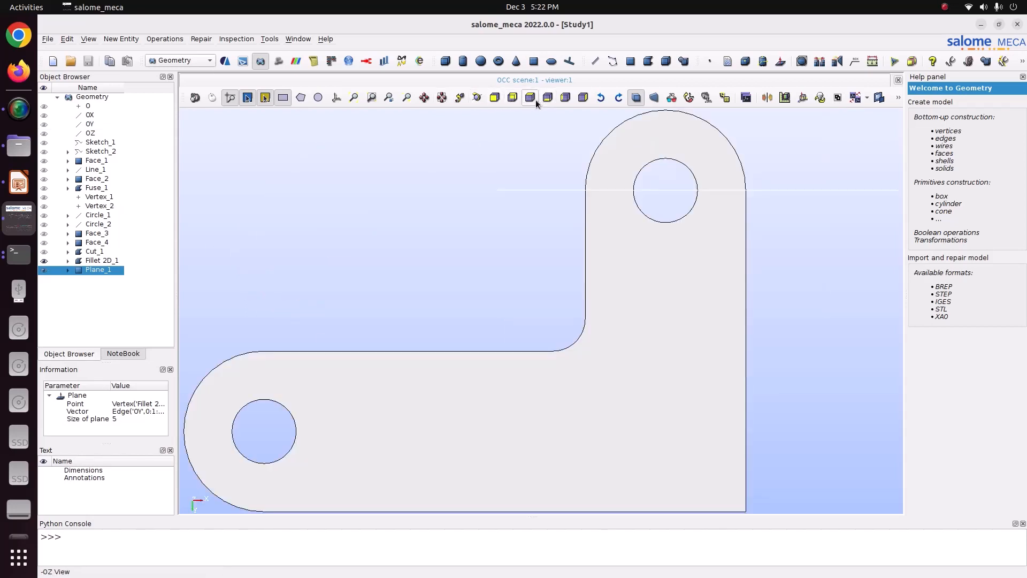
pyautogui.click(494, 98)
pyautogui.click(549, 97)
pyautogui.click(560, 99)
pyautogui.click(577, 99)
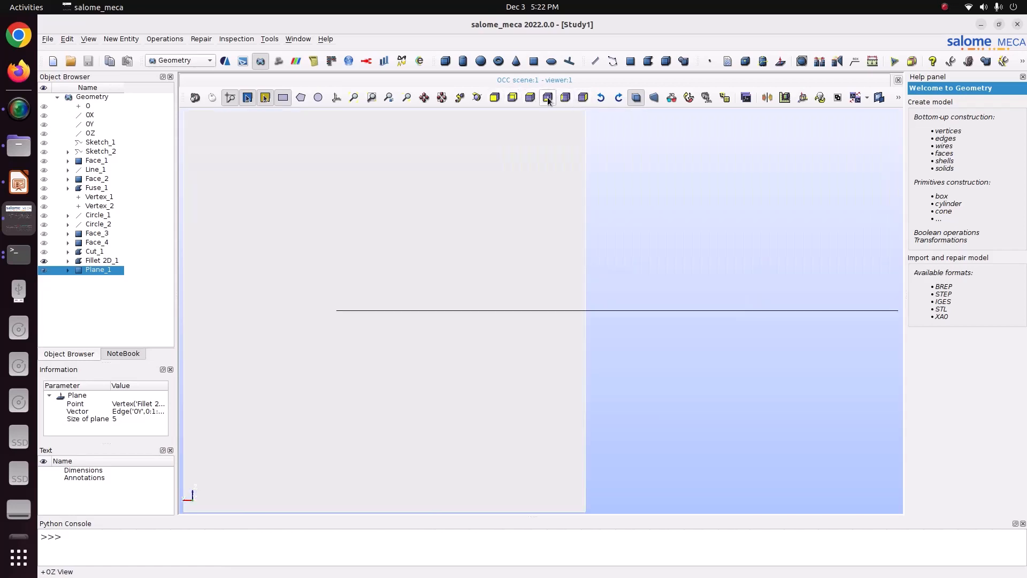
pyautogui.click(537, 99)
pyautogui.scroll(-3, 525, 288)
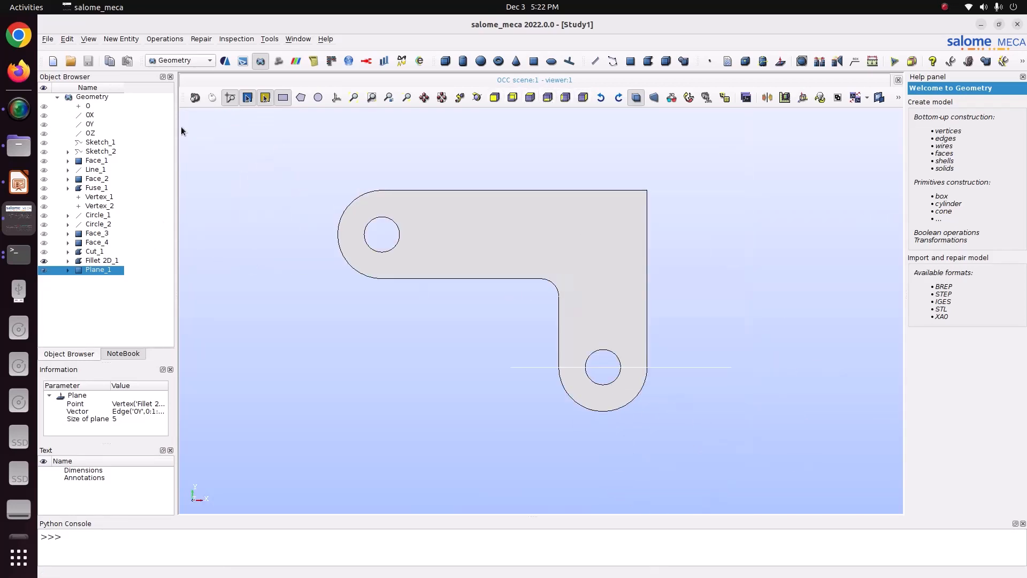
# Partition Fillet 2D_1 with Plane_1 as the tool object, keeping the resulting type Shell.
pyautogui.click(100, 262)
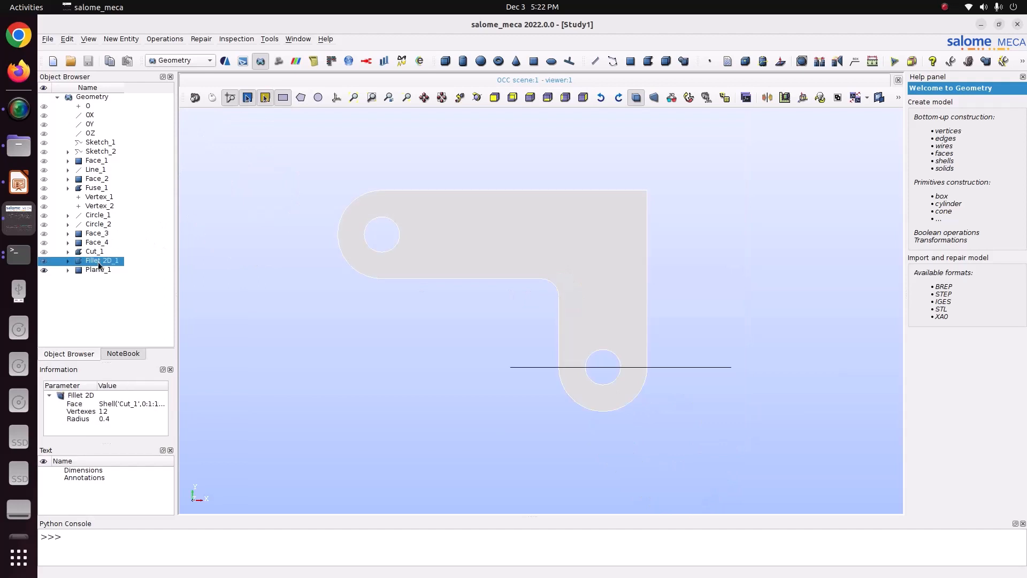
pyautogui.click(151, 40)
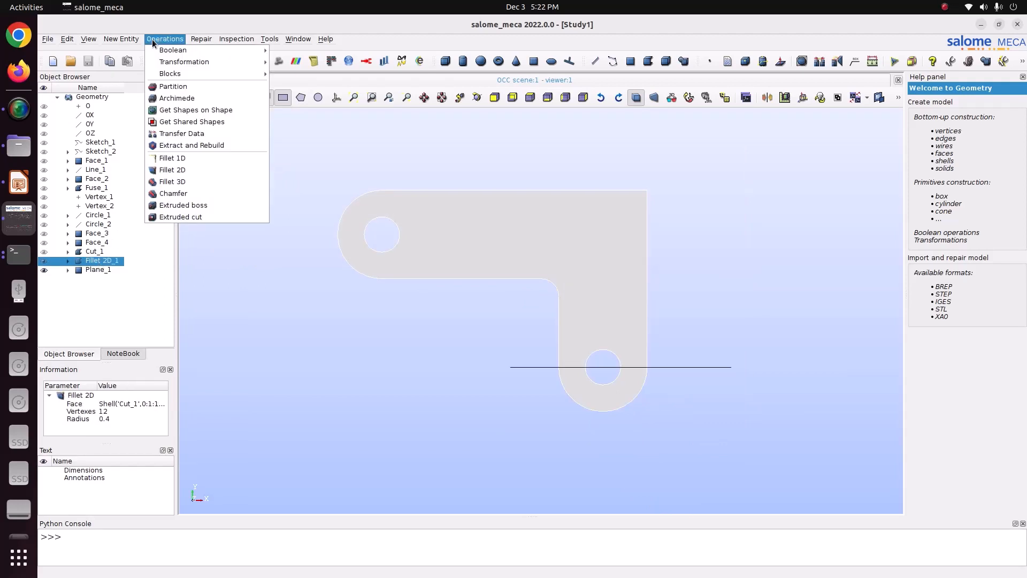
pyautogui.click(177, 84)
pyautogui.click(474, 266)
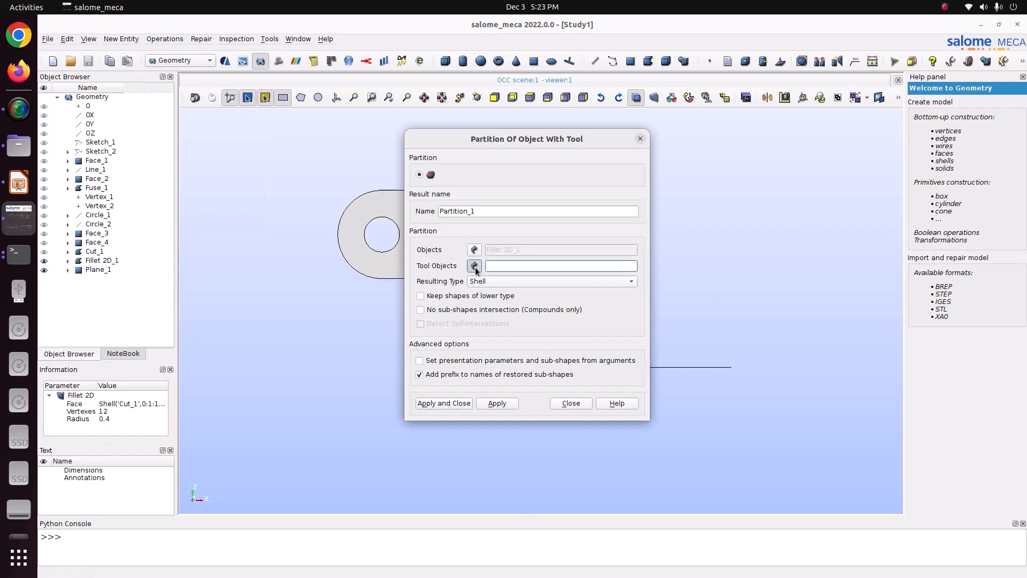
pyautogui.click(114, 270)
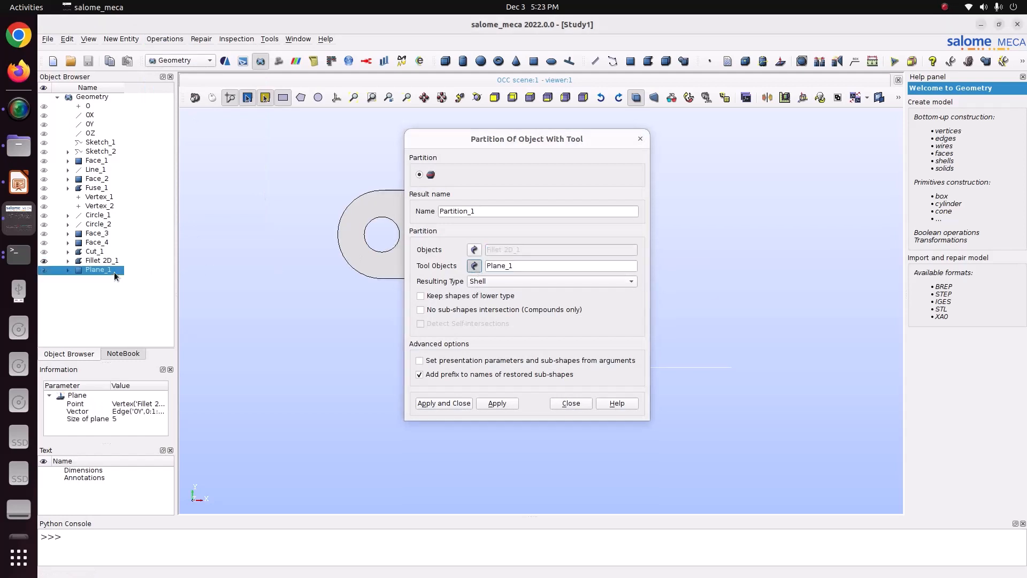
pyautogui.click(436, 402)
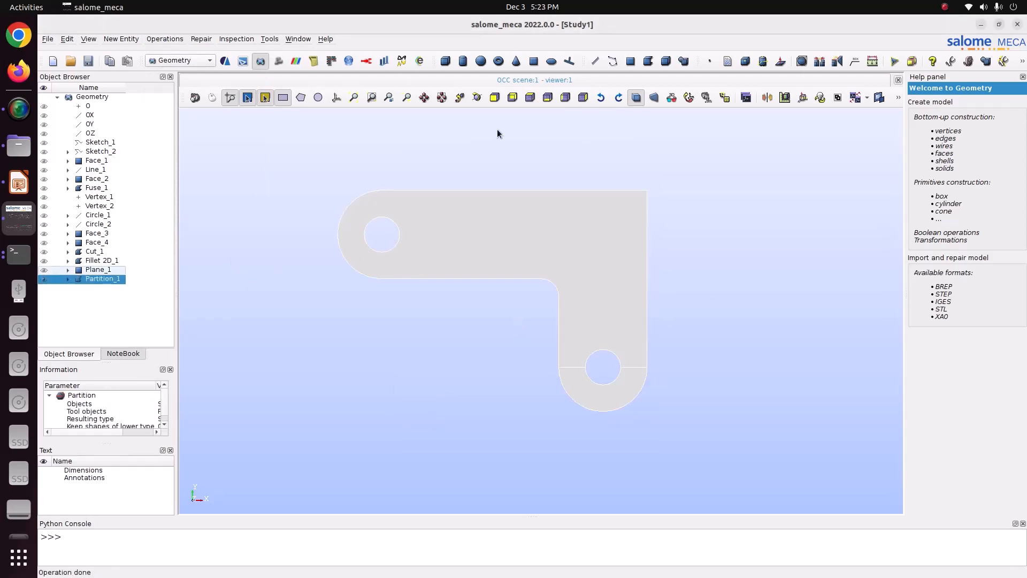
pyautogui.scroll(5, 553, 328)
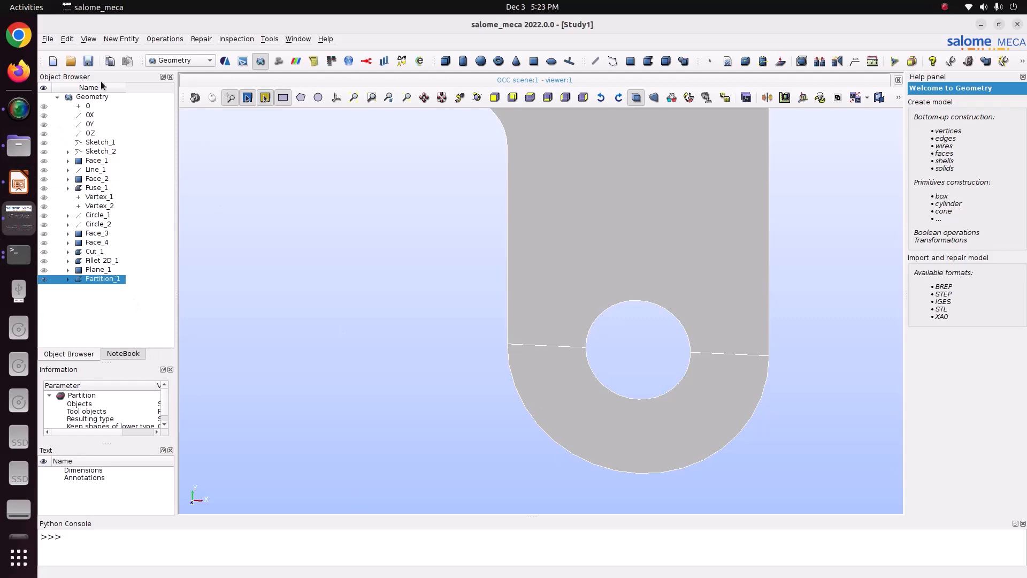
# Check the thickness on the slide in LibreOffice Impress, and extrude Partition_1 along OZ with height 0.5 in salome_meca.
pyautogui.click(19, 182)
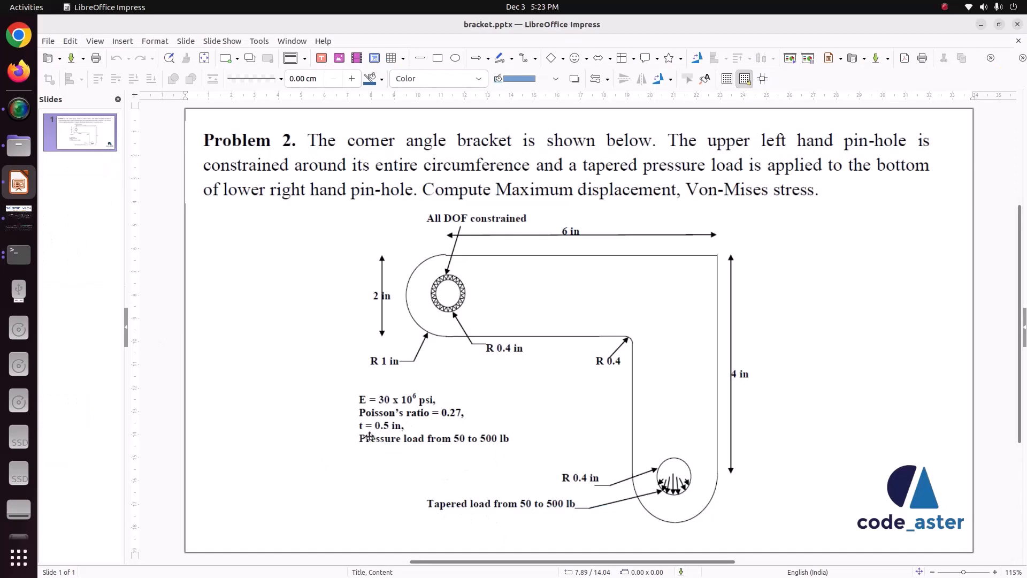
pyautogui.click(18, 216)
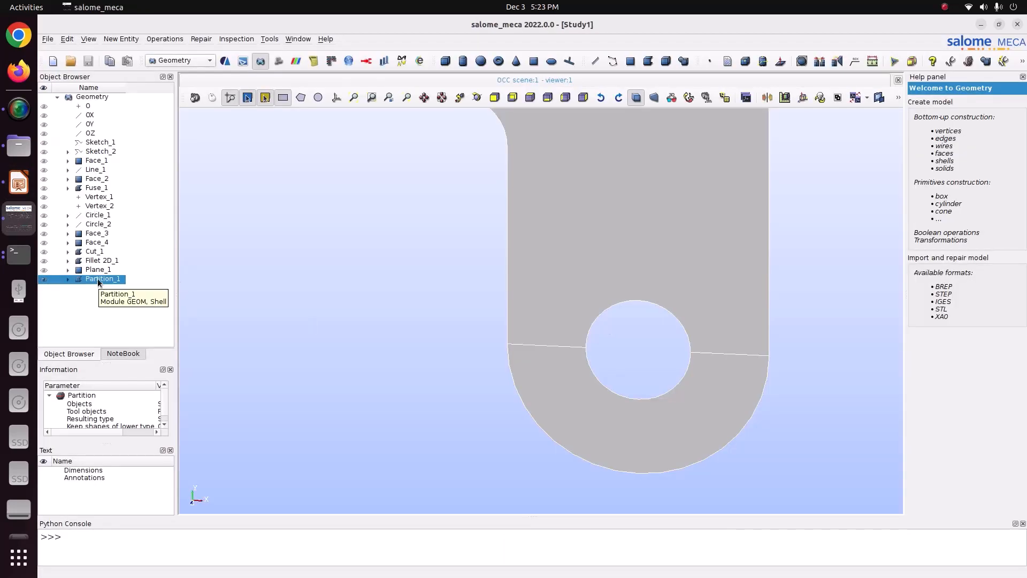
pyautogui.click(130, 42)
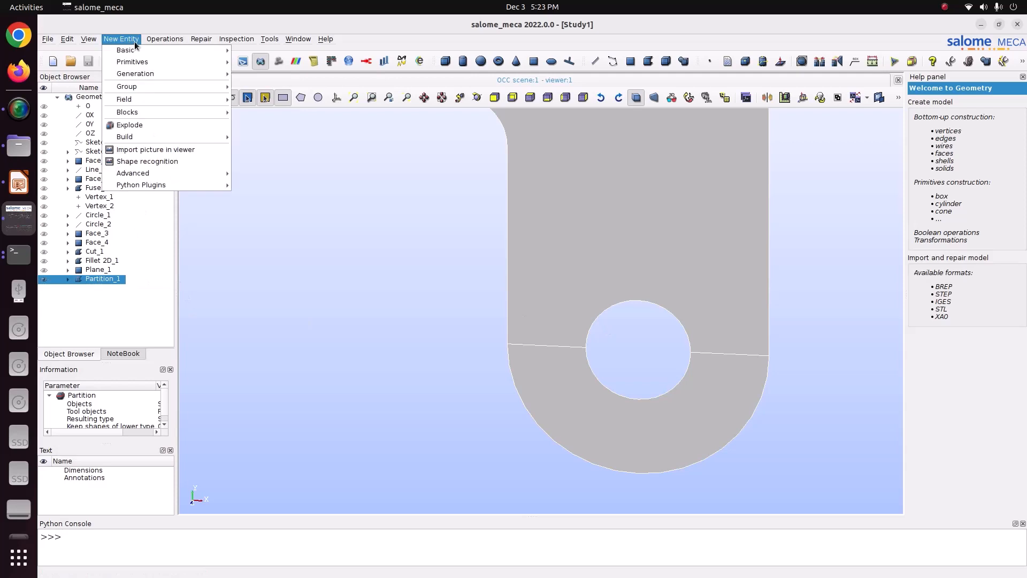
pyautogui.moveTo(194, 74)
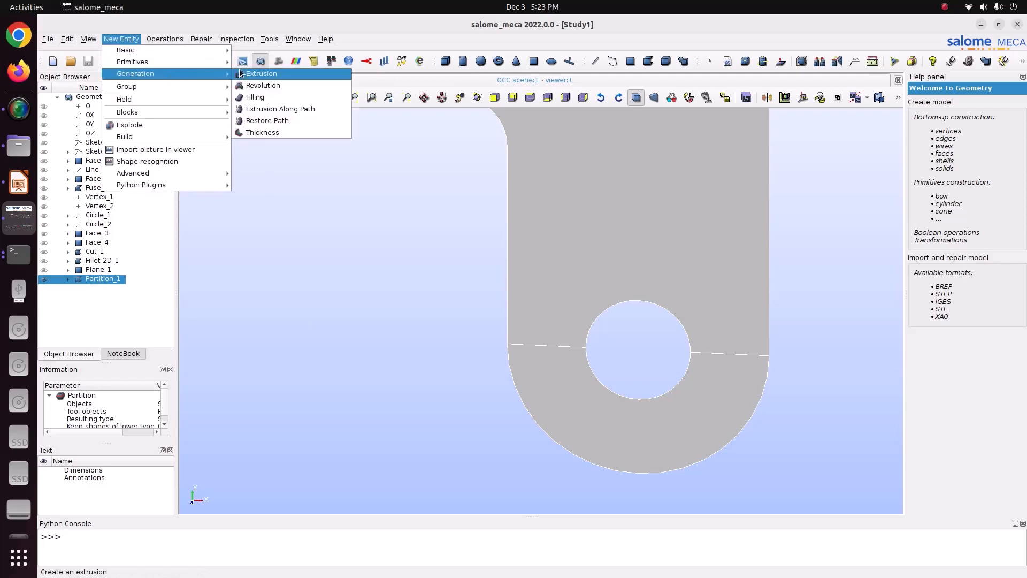
pyautogui.click(261, 74)
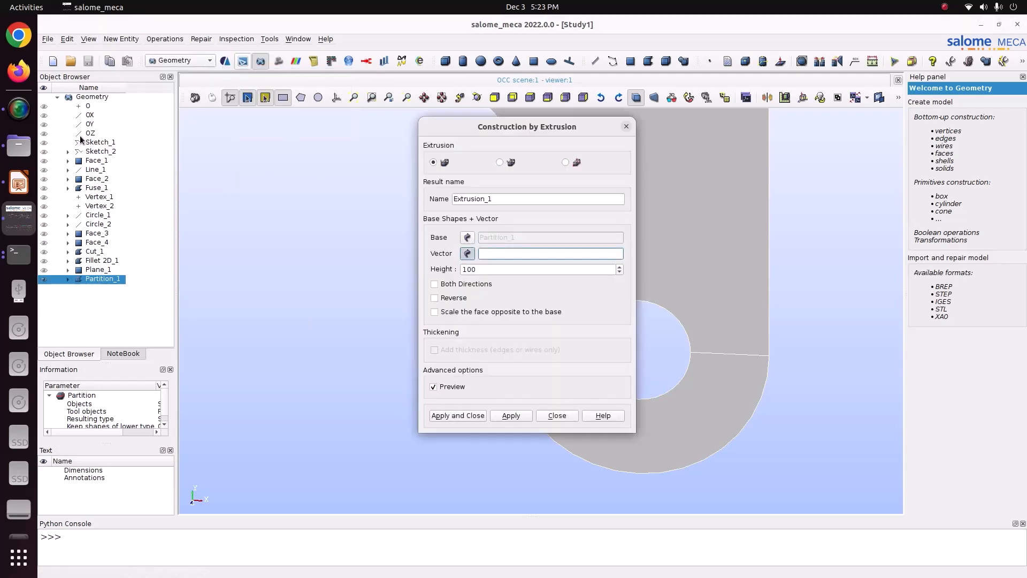
pyautogui.click(88, 133)
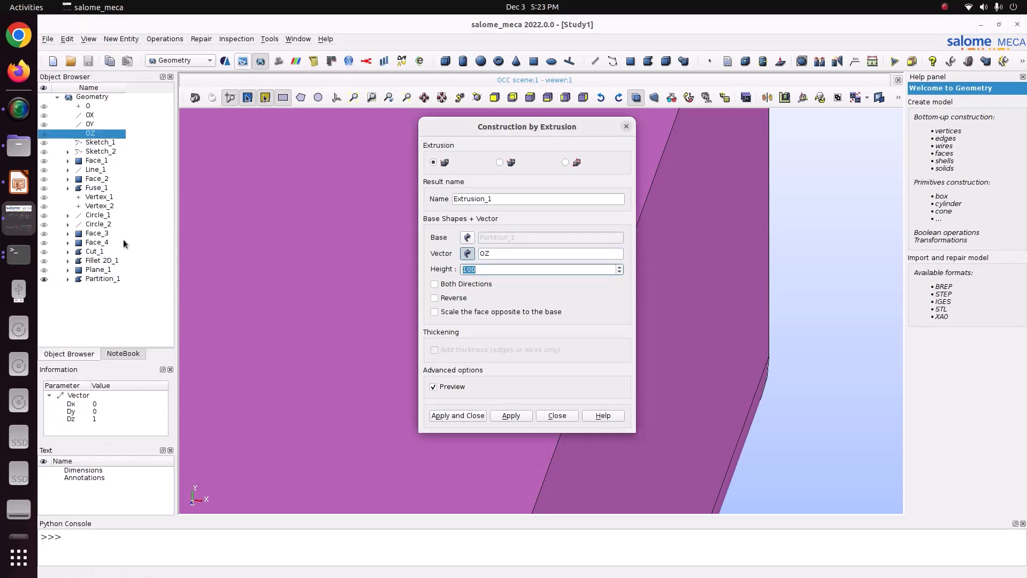
pyautogui.click(16, 187)
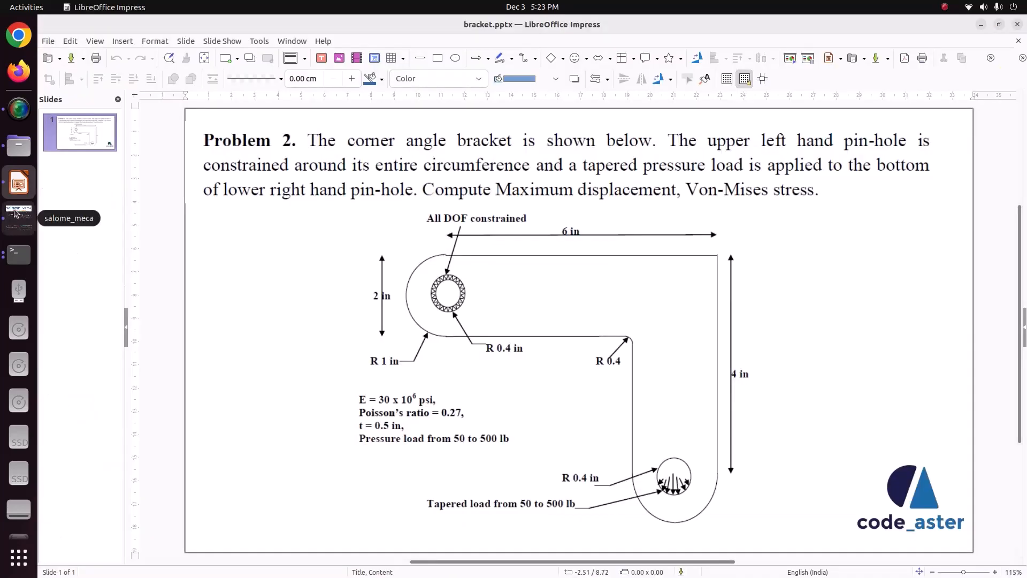
pyautogui.click(17, 208)
pyautogui.write('0.5')
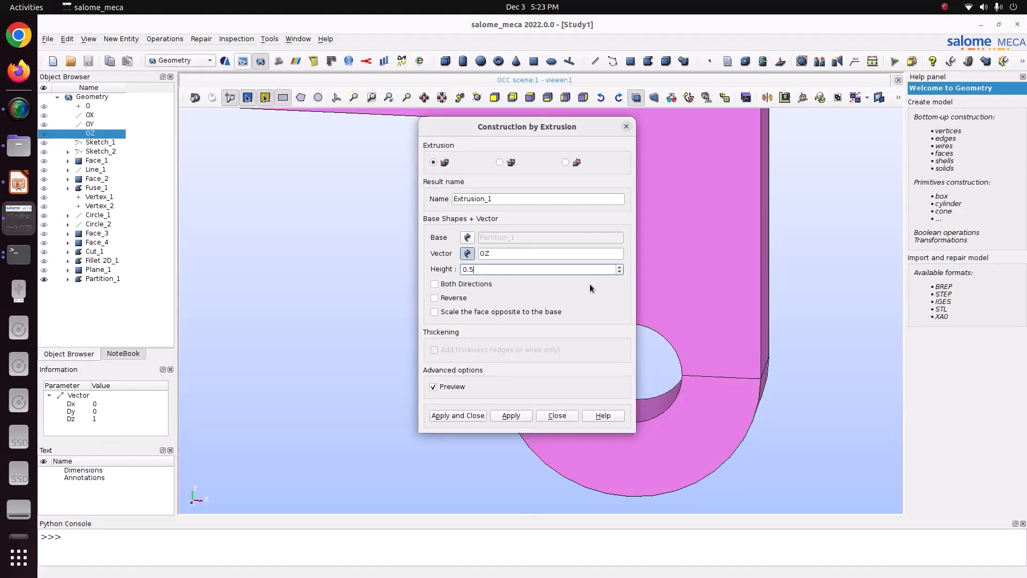
pyautogui.scroll(-2, 781, 249)
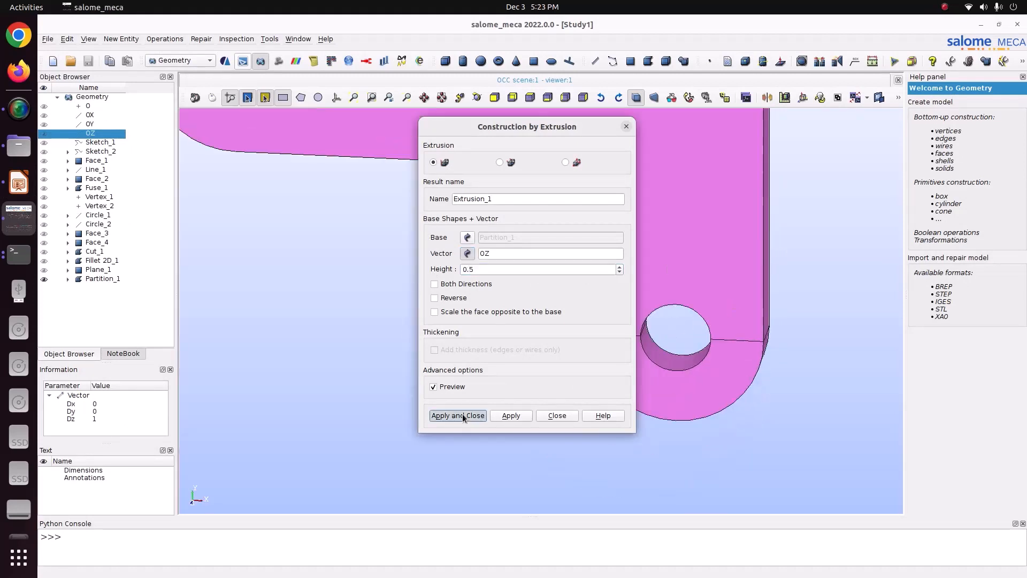
pyautogui.click(462, 414)
# Start a face group on Extrusion_1 and add the inner face of the upper-left pin-hole to it.
pyautogui.scroll(-3, 481, 374)
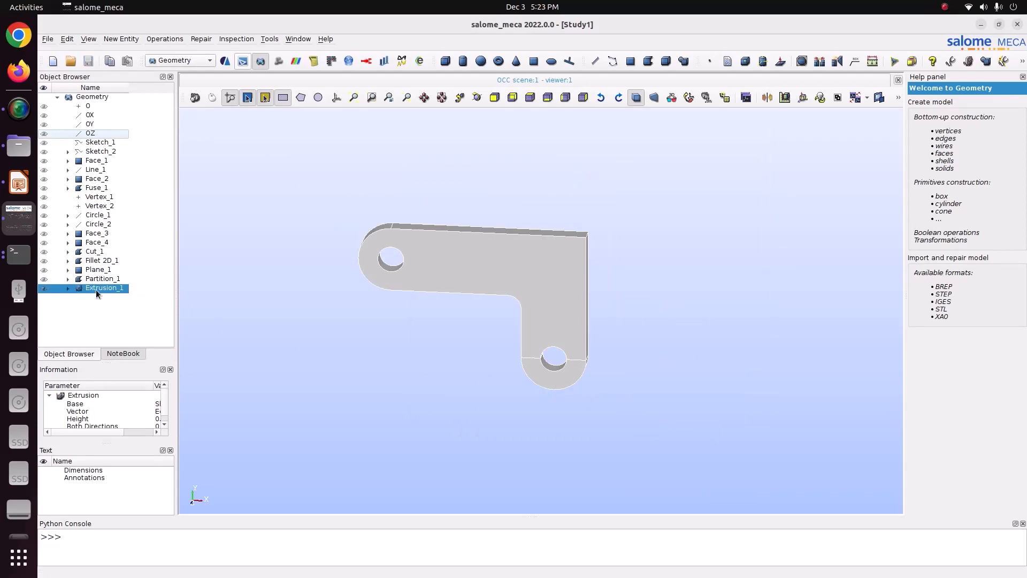
pyautogui.scroll(3, 502, 300)
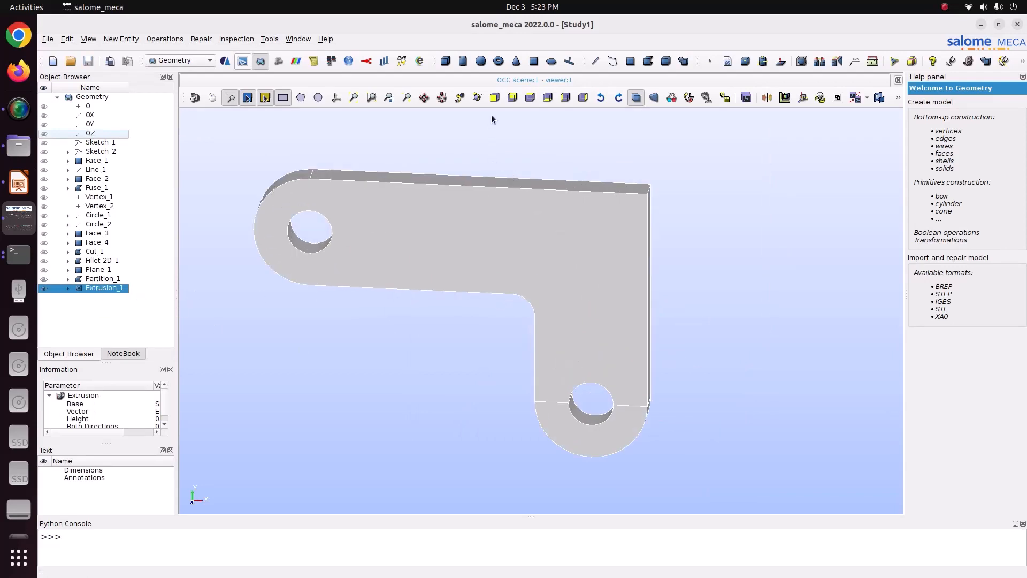
pyautogui.click(482, 98)
pyautogui.moveTo(586, 279); pyautogui.dragTo(533, 274)
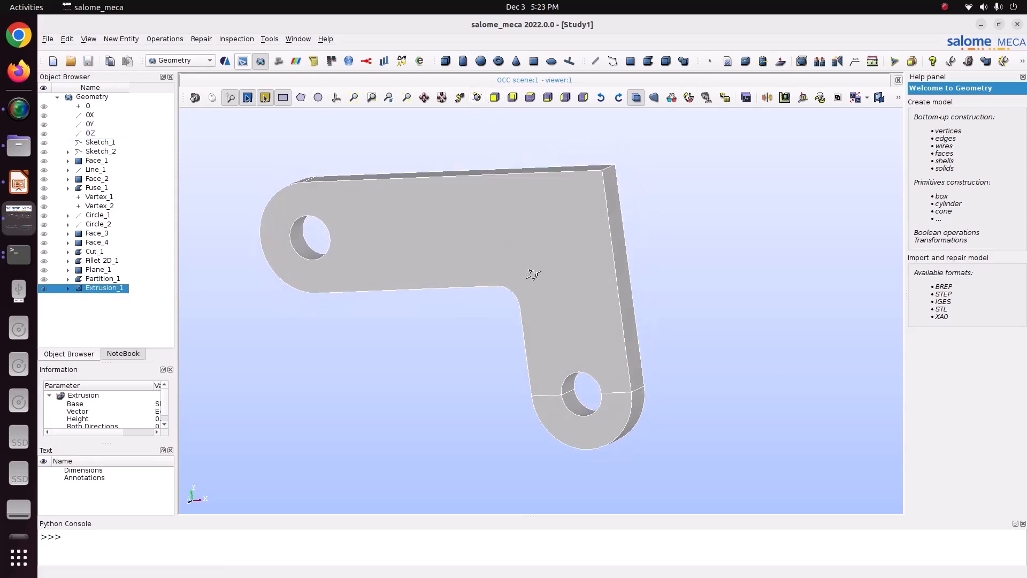
pyautogui.scroll(4, 561, 398)
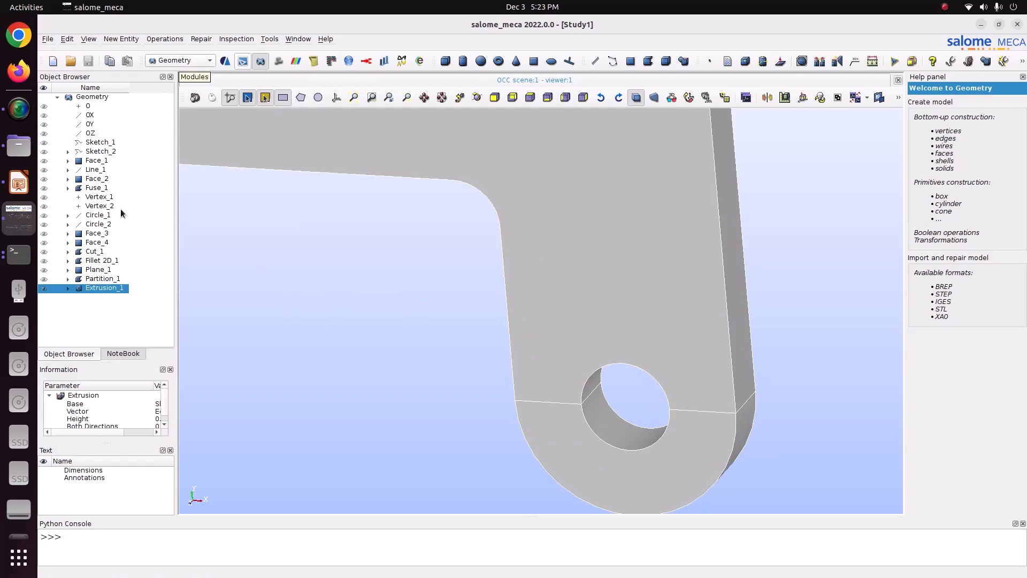
pyautogui.rightClick(93, 290)
pyautogui.click(157, 320)
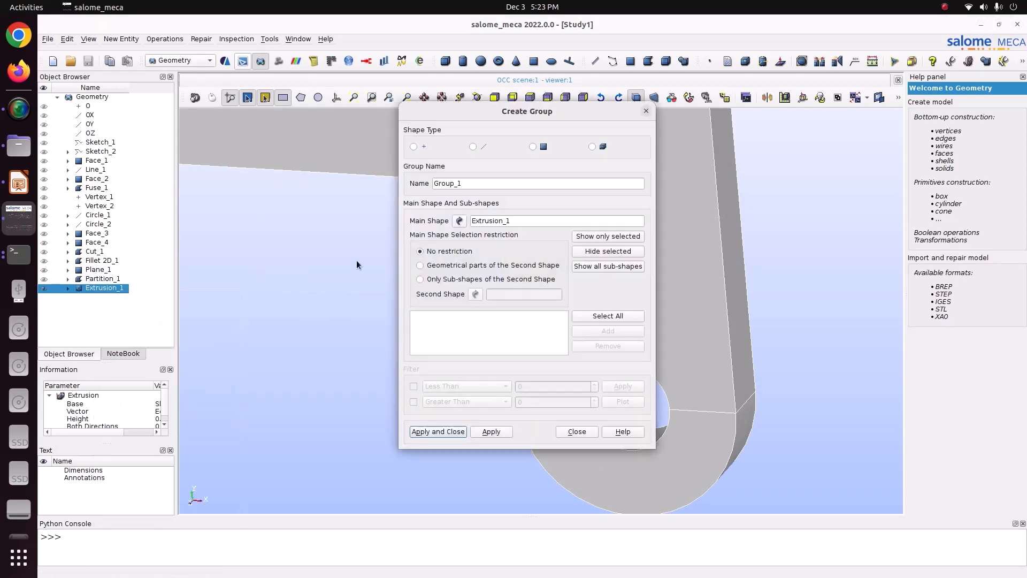
pyautogui.moveTo(530, 116); pyautogui.dragTo(166, 138)
pyautogui.scroll(-5, 468, 258)
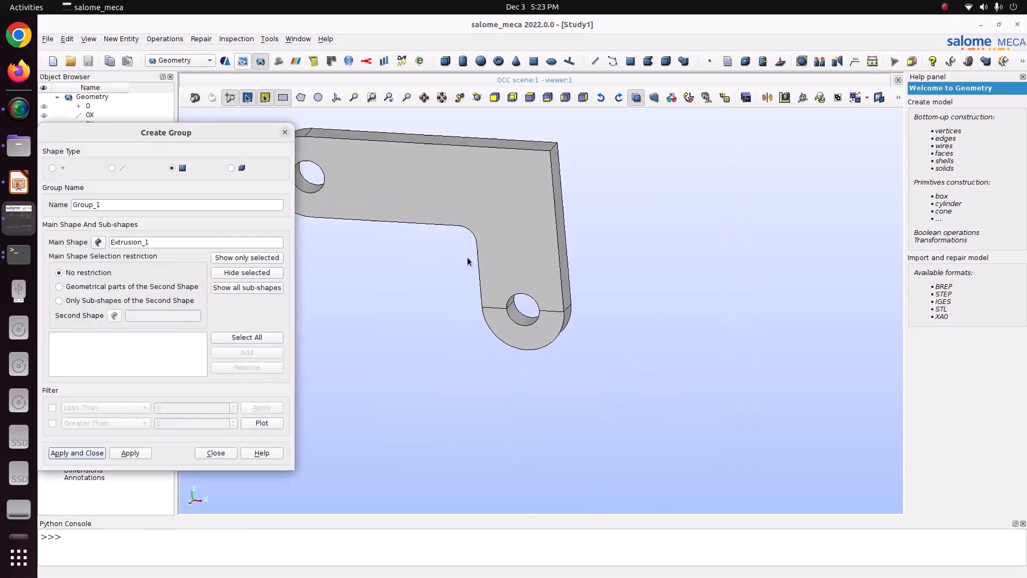
pyautogui.scroll(4, 476, 228)
pyautogui.click(392, 243)
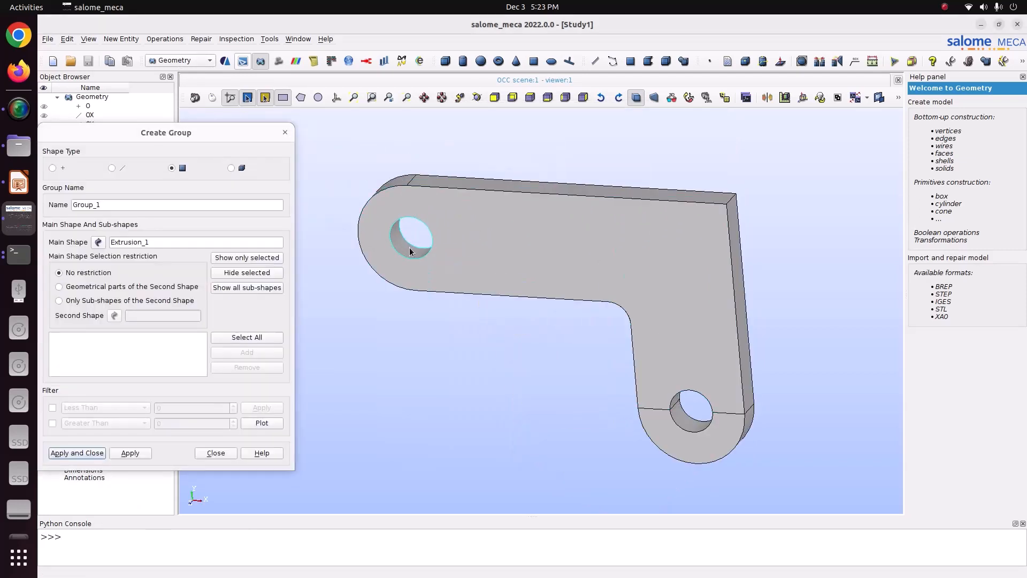
pyautogui.click(246, 351)
# Name the upper-left pin-hole's face group Fix and create it.
pyautogui.click(478, 98)
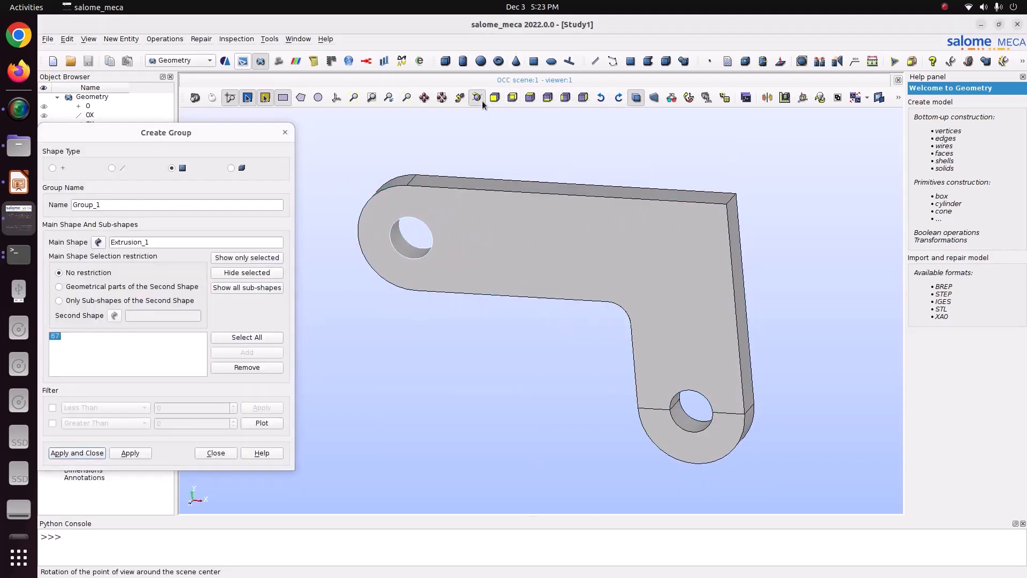
pyautogui.moveTo(527, 251); pyautogui.dragTo(462, 215)
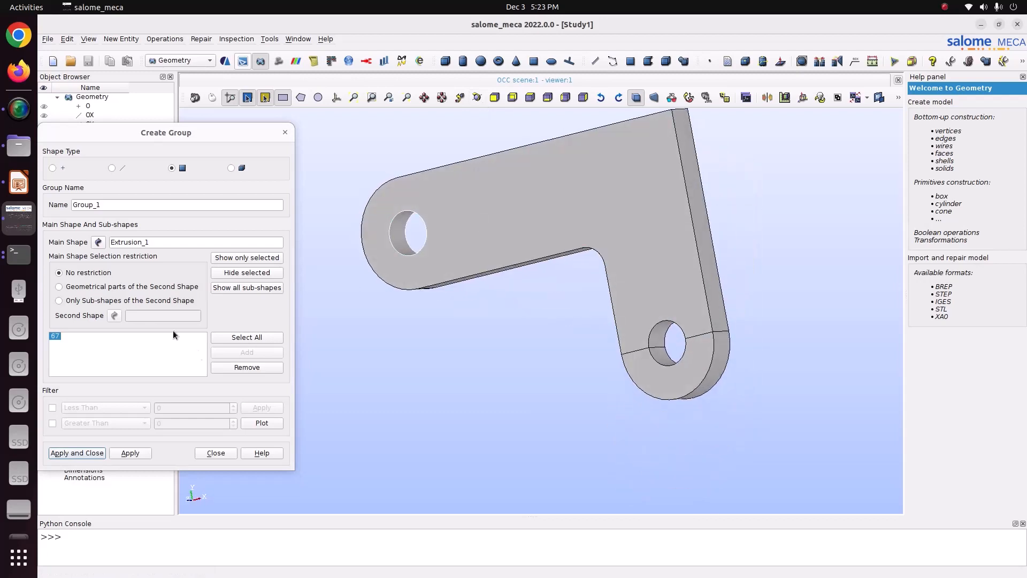
pyautogui.doubleClick(121, 206)
pyautogui.write('Fix')
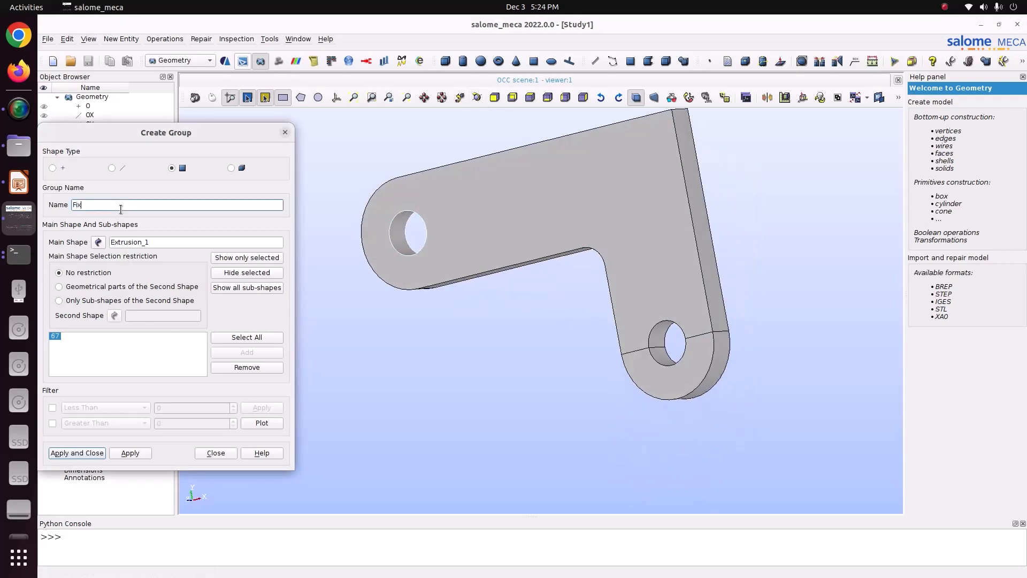
pyautogui.click(140, 452)
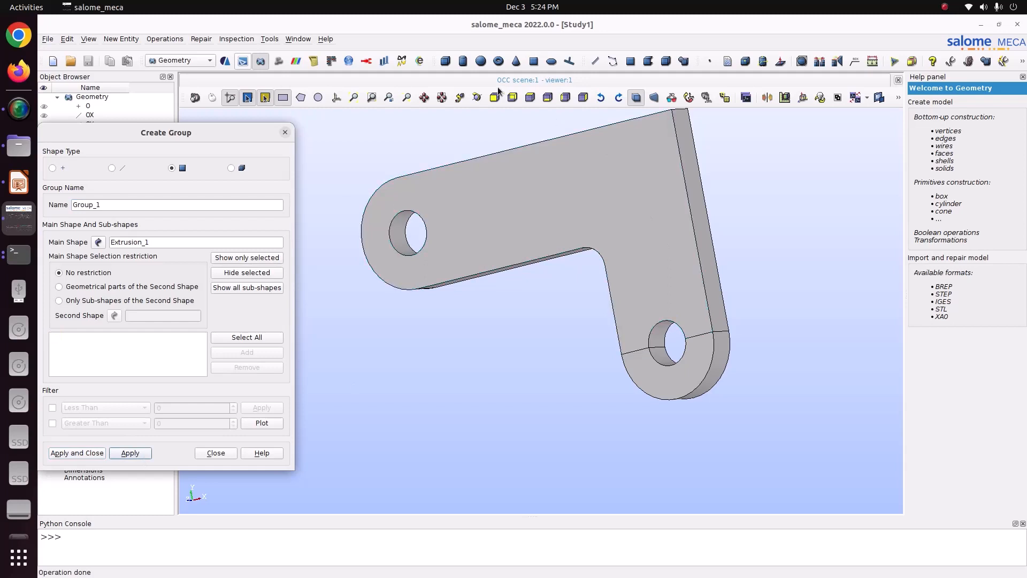
# Create a face group named pressure from the lower half of the lower-right pin-hole's inner face, and save the study.
pyautogui.click(482, 98)
pyautogui.moveTo(574, 162); pyautogui.dragTo(639, 241)
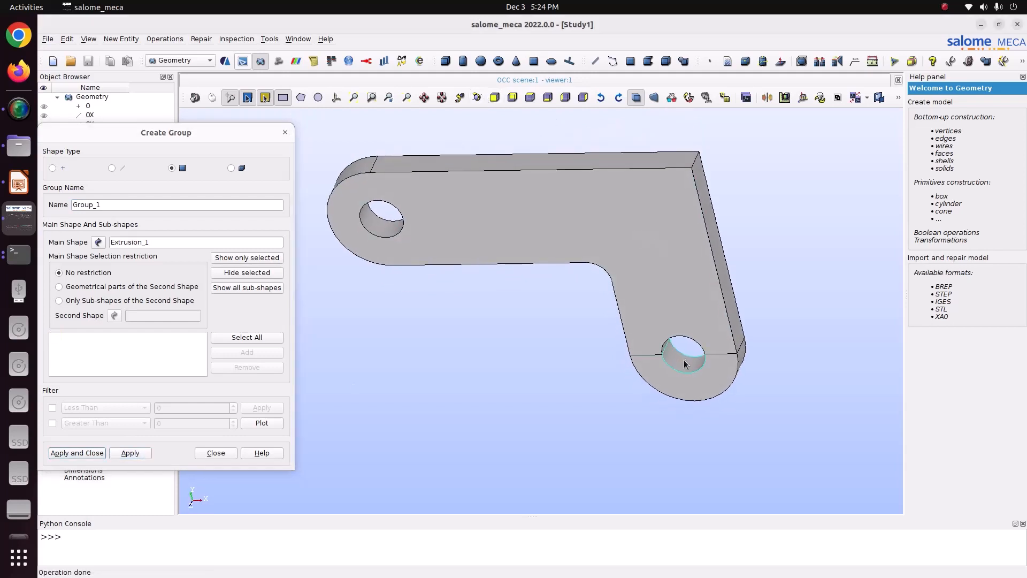
pyautogui.click(684, 361)
pyautogui.click(216, 355)
pyautogui.doubleClick(112, 205)
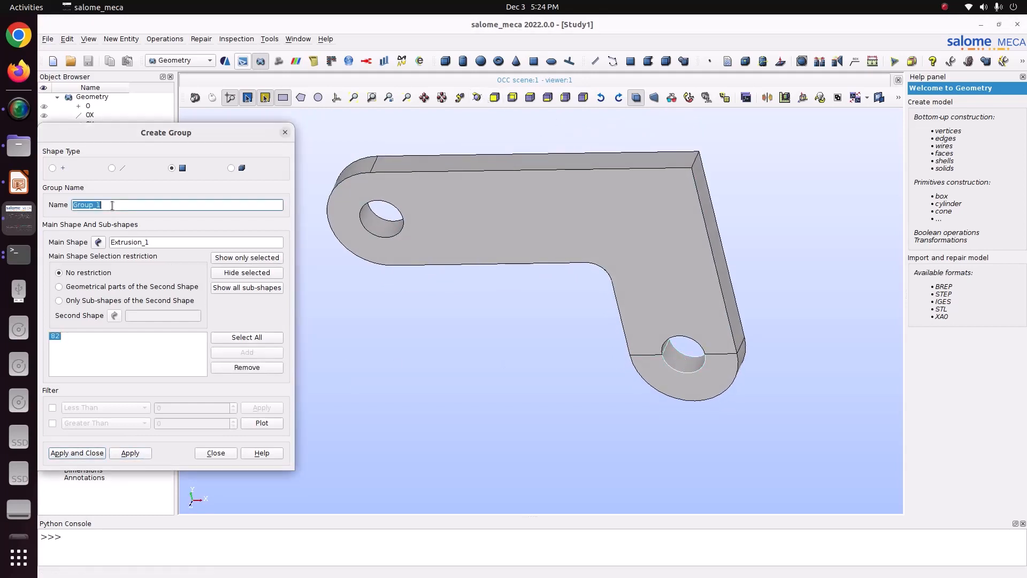
pyautogui.write('pressure')
pyautogui.press('Return')
pyautogui.hotkey('ctrl', 's')
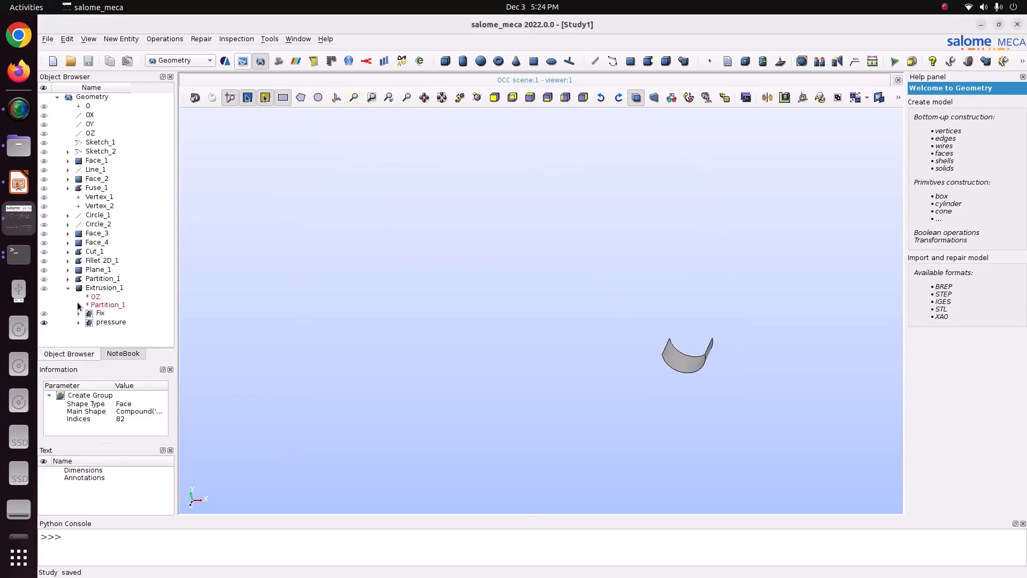
# Display the Fix group alongside the pressure group, and switch to the Mesh module.
pyautogui.click(44, 313)
pyautogui.click(121, 288)
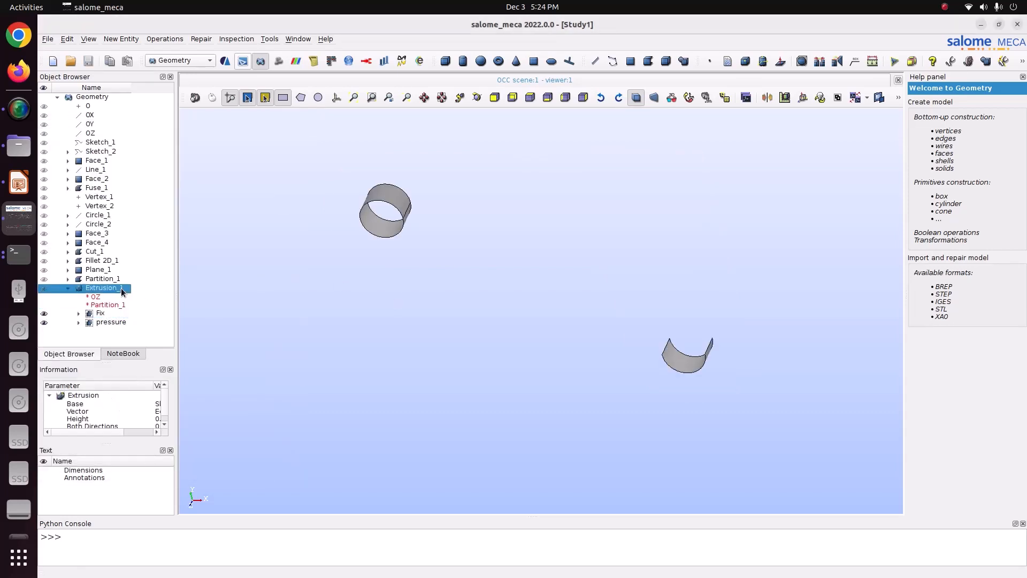
pyautogui.click(170, 61)
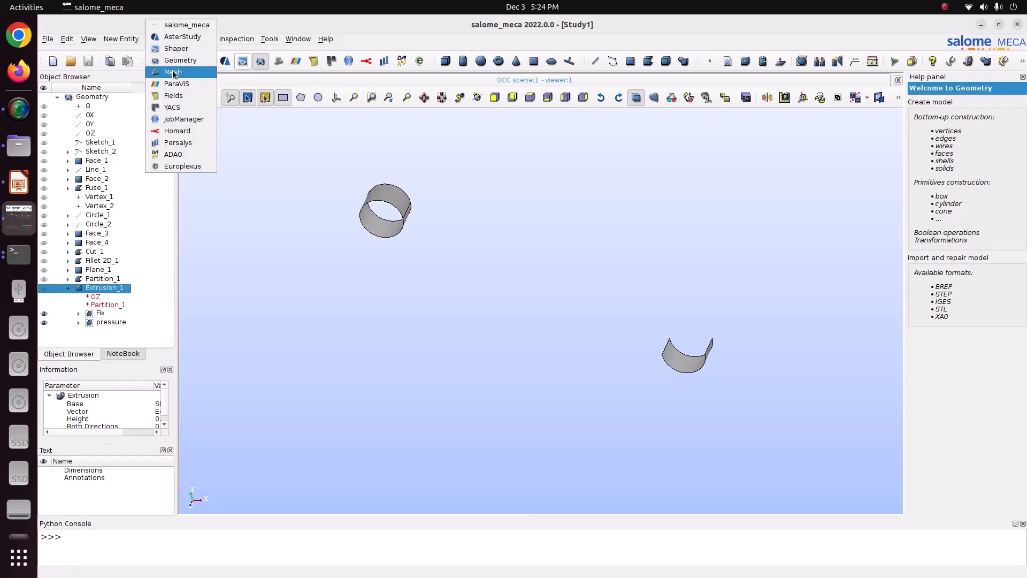
pyautogui.click(172, 72)
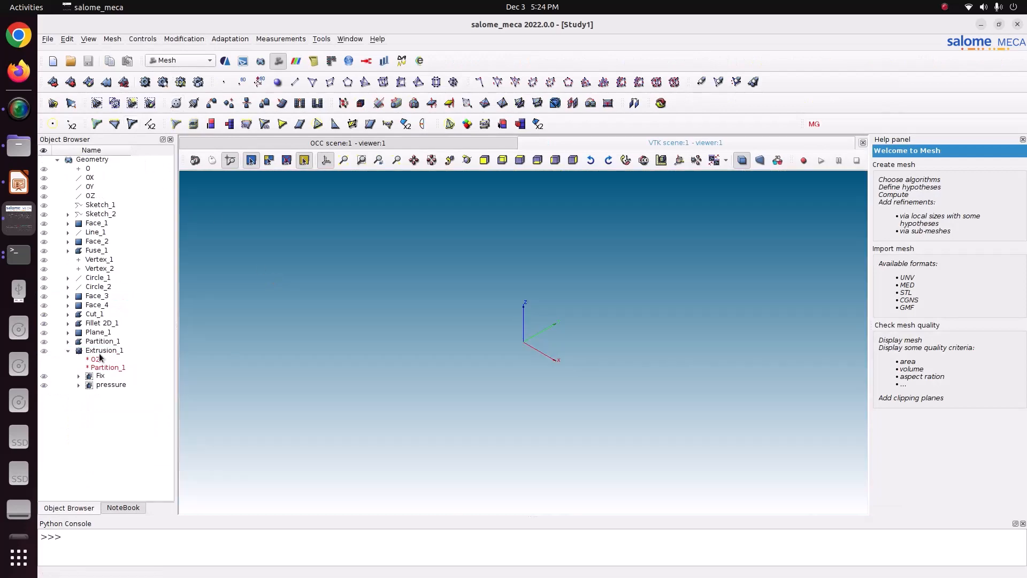
# Start a new mesh on Extrusion_1 with the NETGEN 1D-2D-3D algorithm.
pyautogui.click(102, 351)
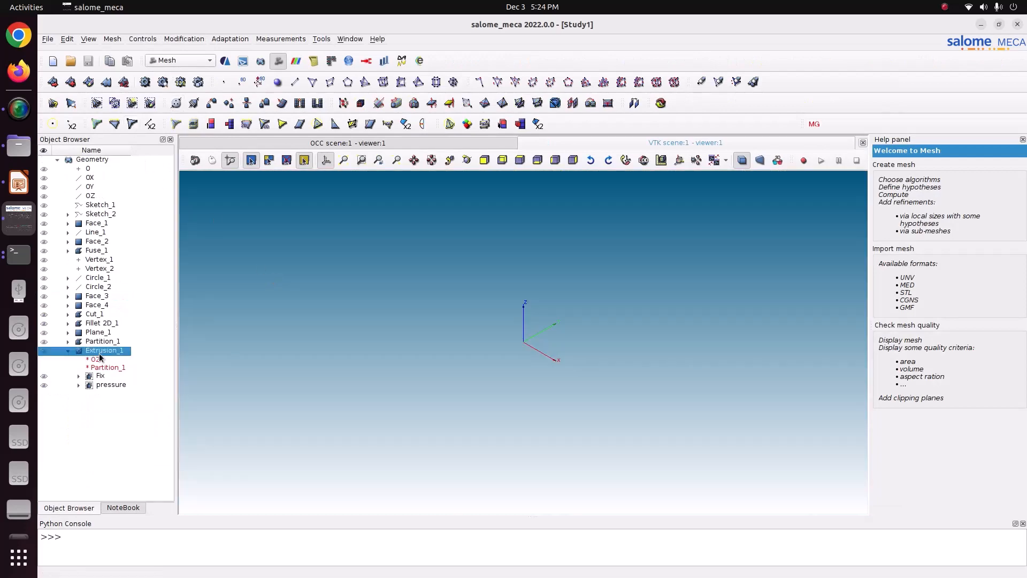
pyautogui.click(112, 39)
pyautogui.click(119, 51)
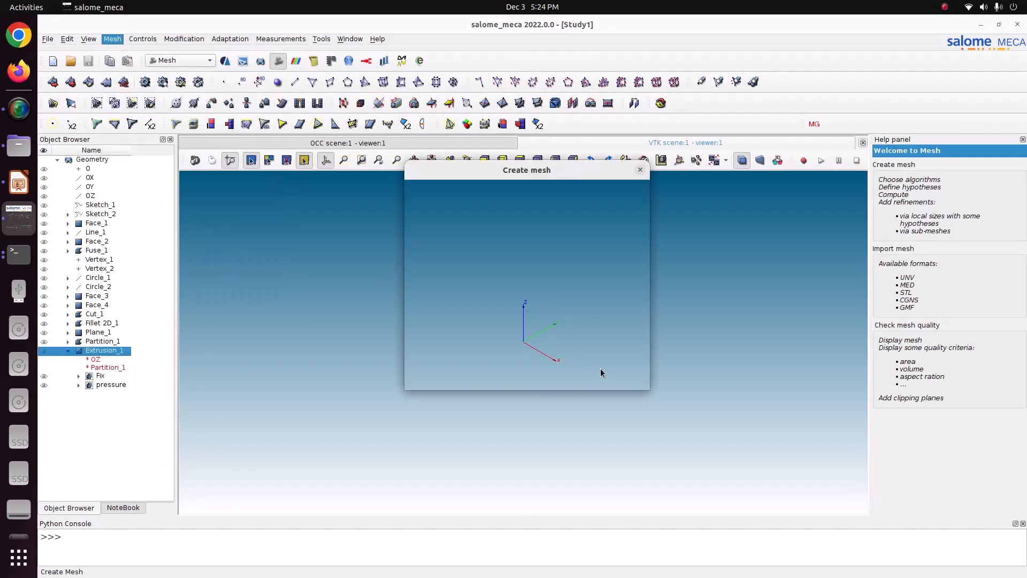
pyautogui.click(545, 267)
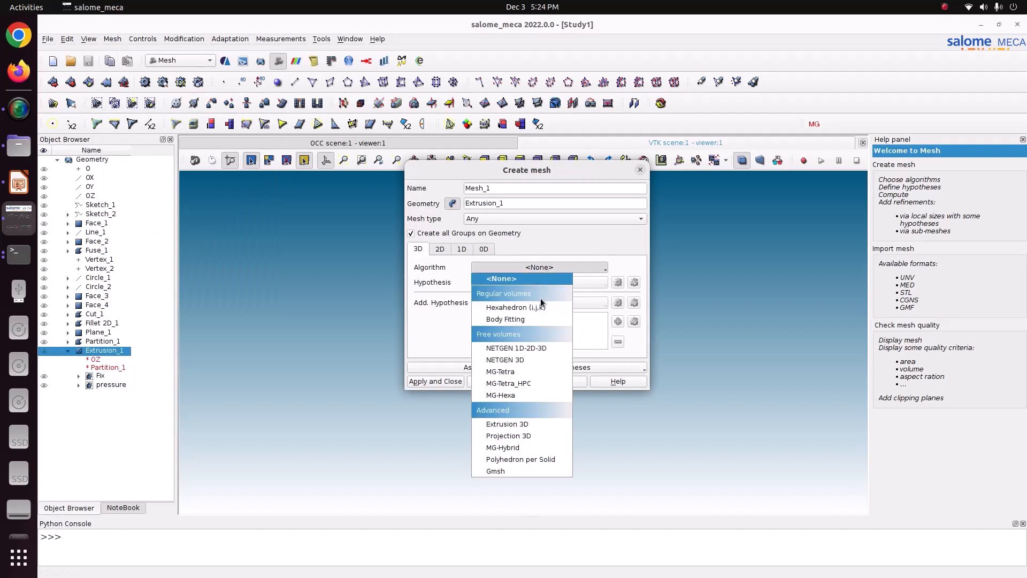
pyautogui.click(537, 347)
# Add a NETGEN 3D Simple Parameters hypothesis with a Local Length of 0.05, and create the mesh.
pyautogui.click(618, 282)
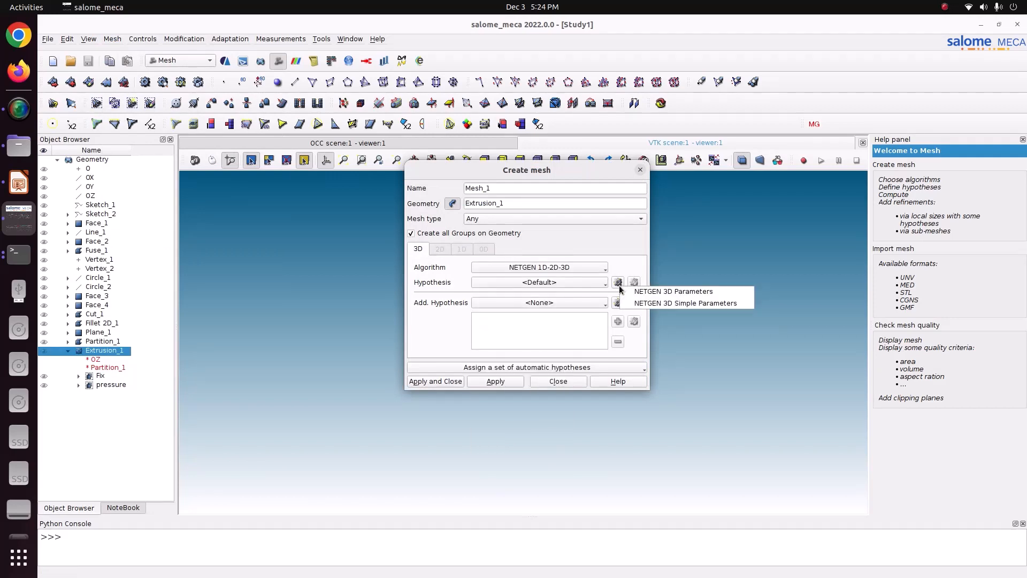
pyautogui.click(643, 303)
pyautogui.click(494, 232)
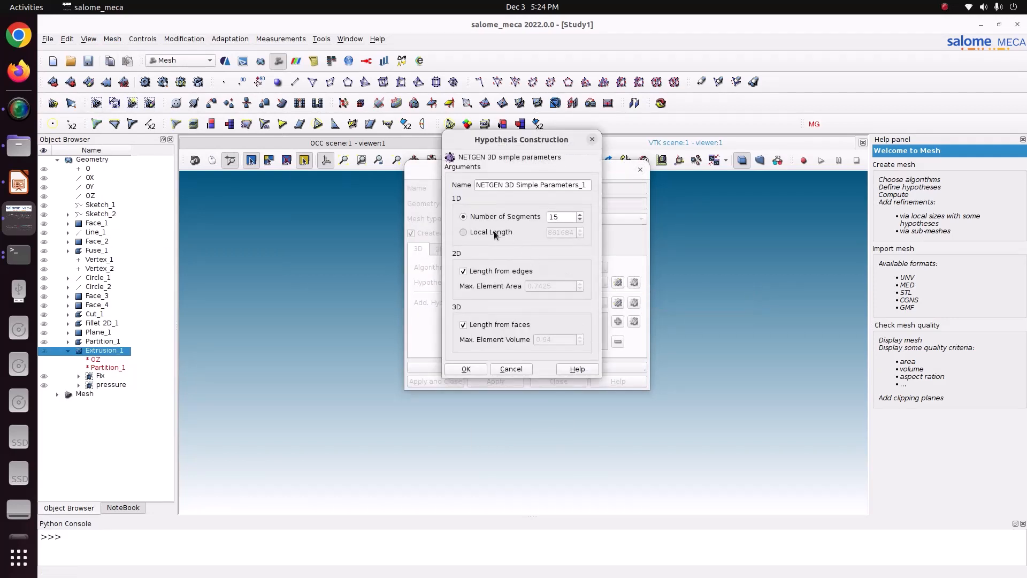
pyautogui.doubleClick(573, 232)
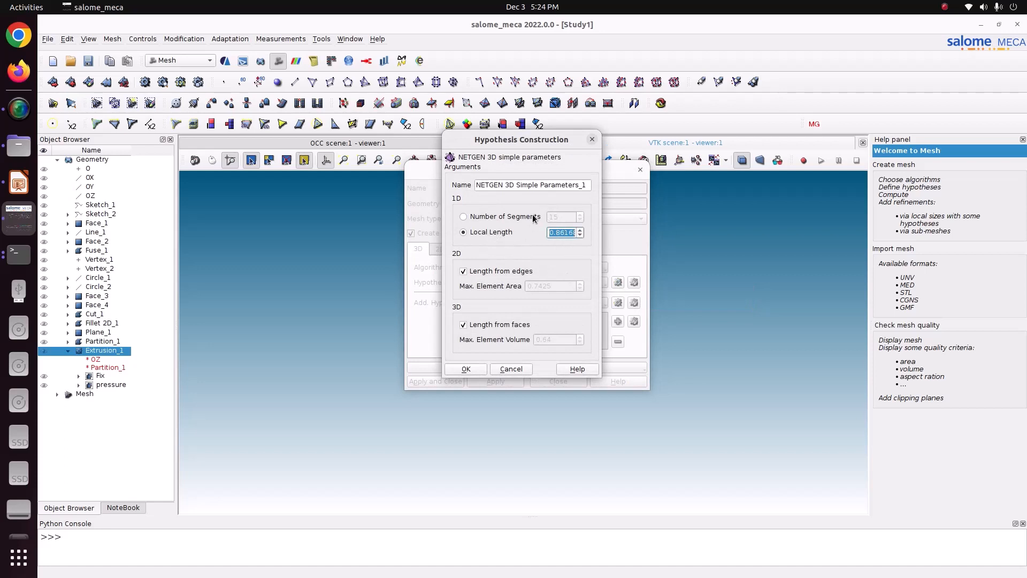
pyautogui.write('0.05')
pyautogui.click(471, 368)
pyautogui.click(454, 381)
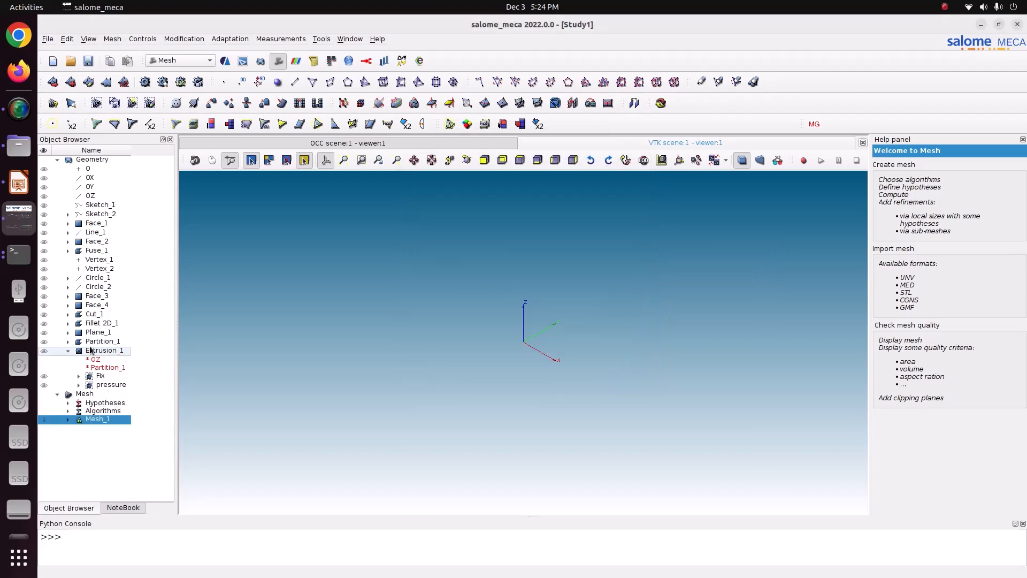
# Compute Mesh_1 and dismiss the dialogs shown after the computation.
pyautogui.rightClick(90, 419)
pyautogui.click(117, 253)
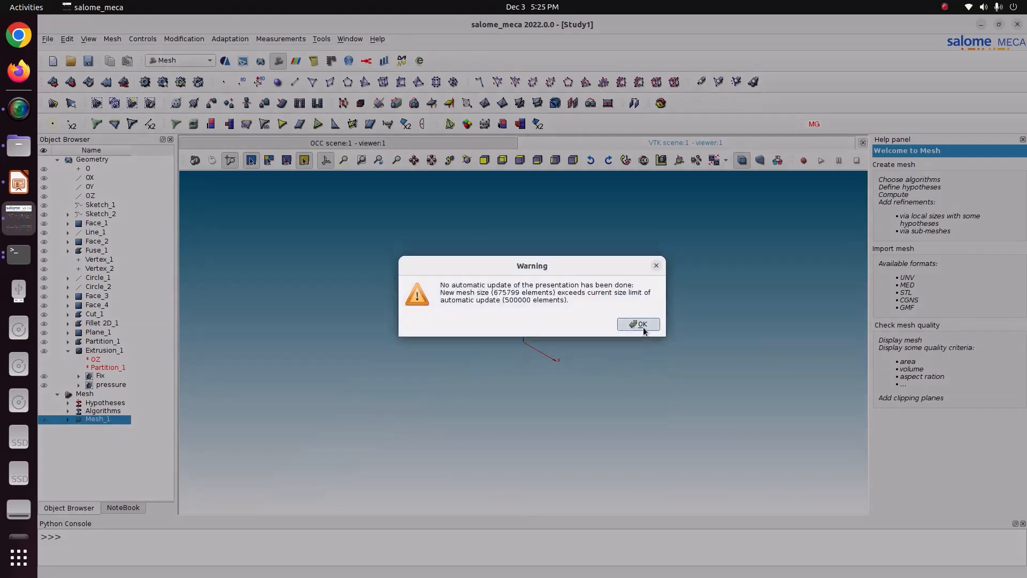
pyautogui.click(643, 325)
pyautogui.click(625, 435)
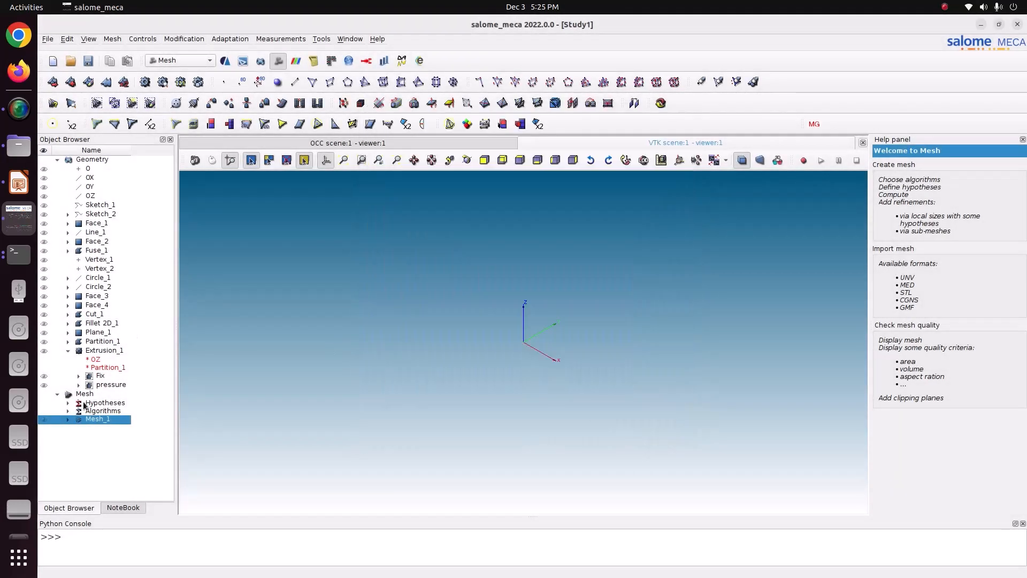
# Display Mesh_1 to inspect the elements around the lower pin-hole, and save the study.
pyautogui.click(44, 418)
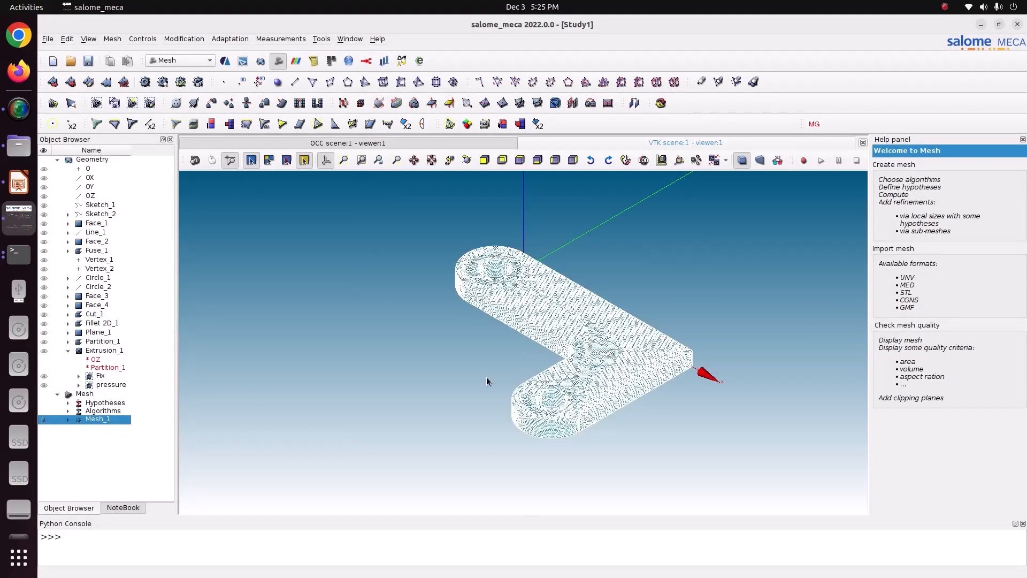
pyautogui.scroll(10, 551, 387)
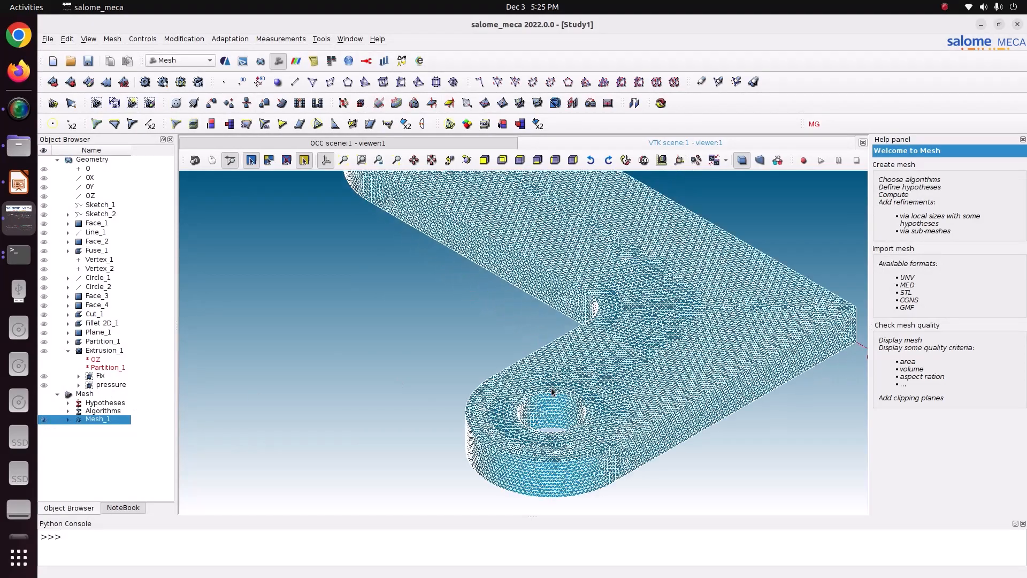
pyautogui.scroll(6, 551, 387)
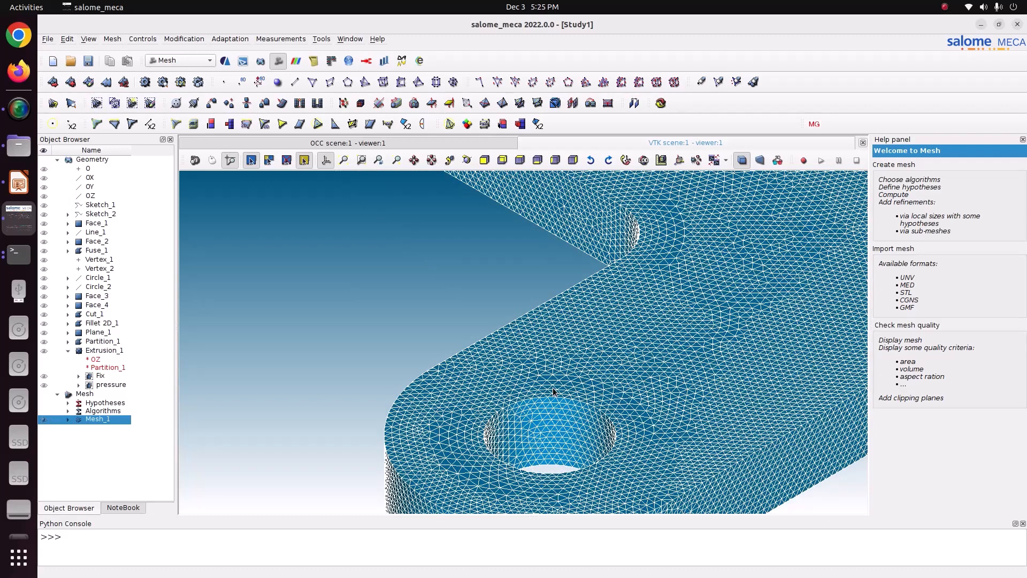
pyautogui.click(80, 65)
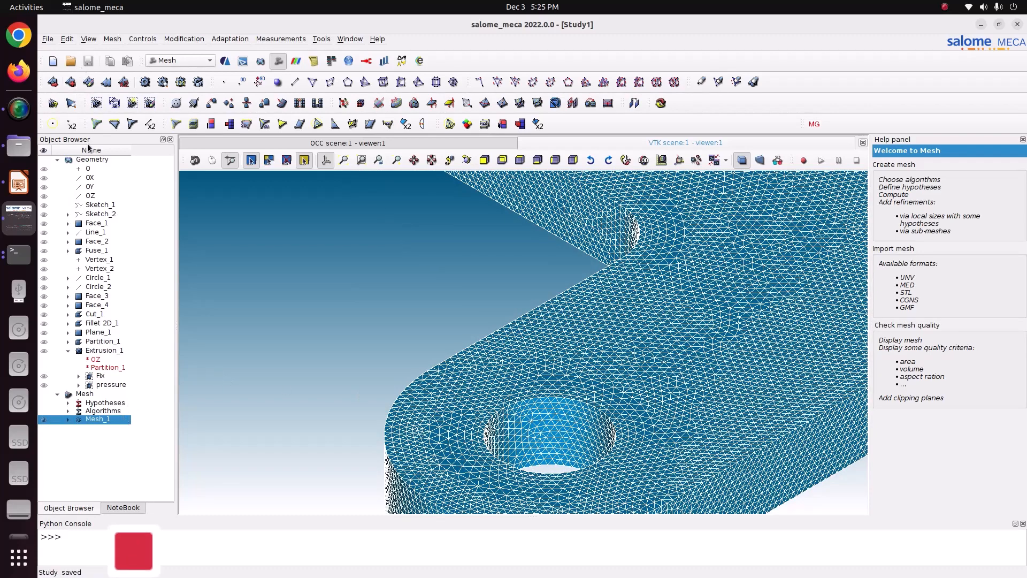
# Edit Mesh_1's NETGEN 3D Simple Parameters hypothesis to a Local Length of 0.3 and apply the change.
pyautogui.rightClick(100, 419)
pyautogui.click(131, 140)
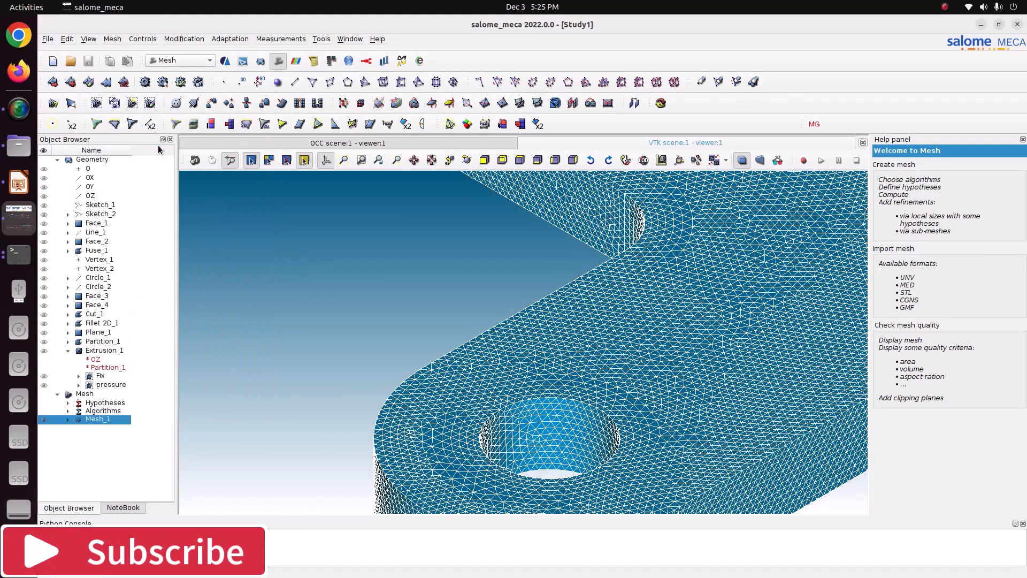
pyautogui.click(634, 281)
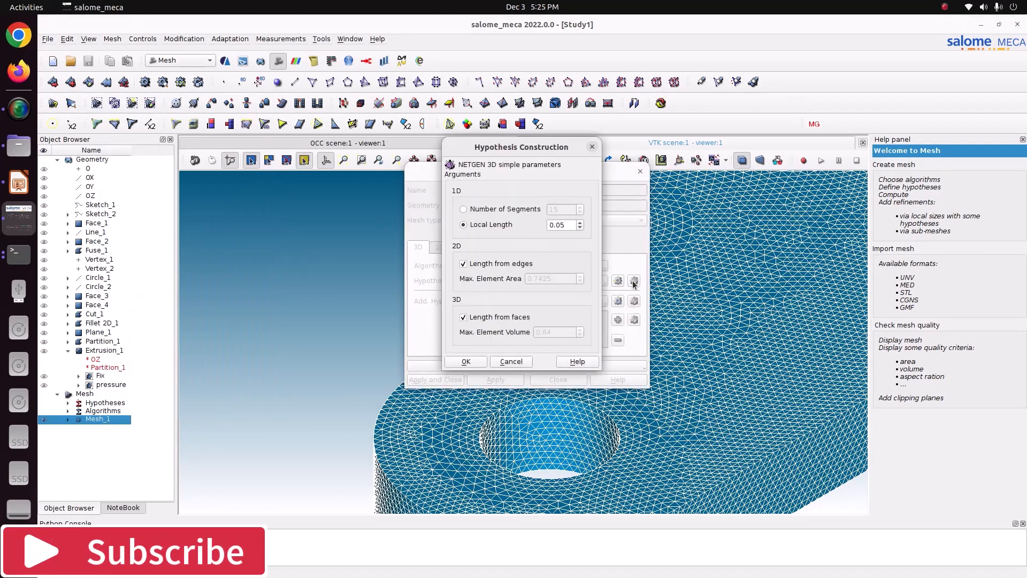
pyautogui.click(571, 226)
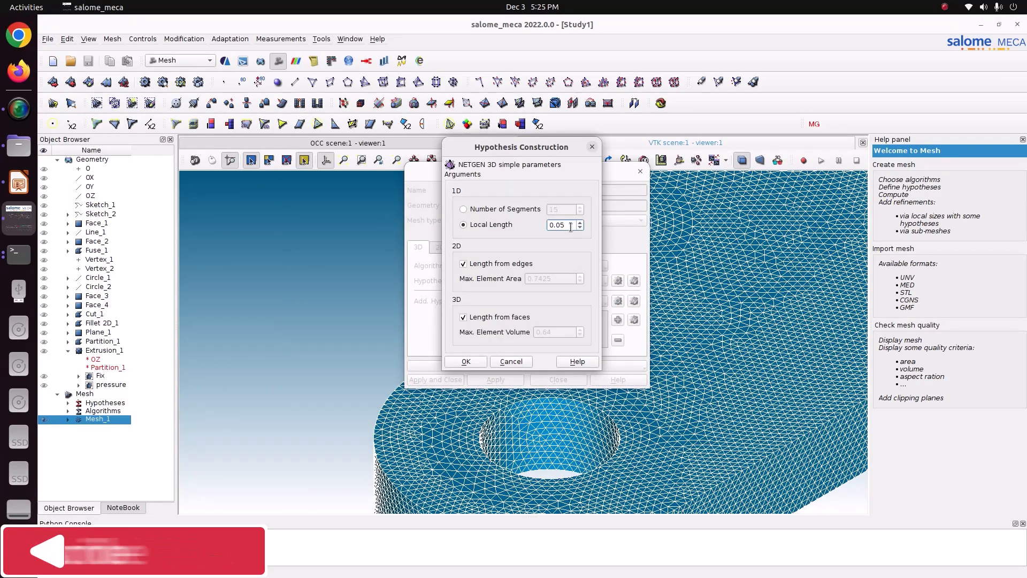
pyautogui.press('BackSpace')
pyautogui.press('BackSpace')
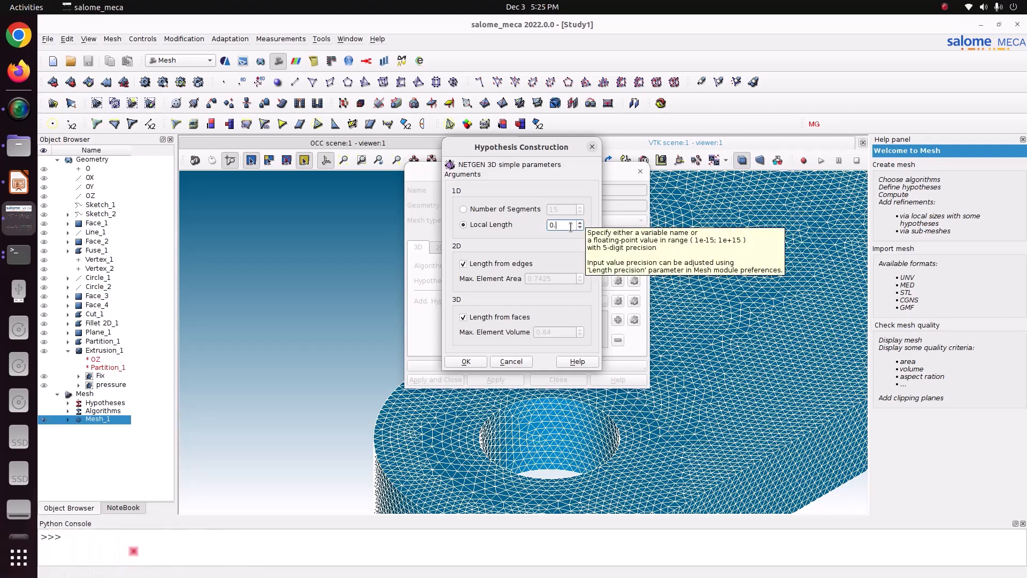
pyautogui.write('1')
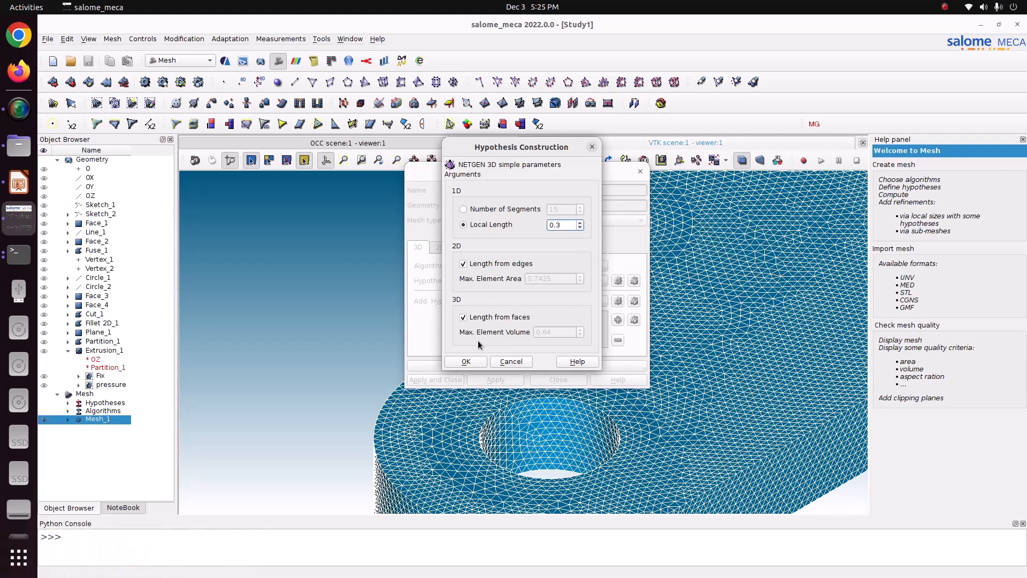
pyautogui.click(469, 361)
pyautogui.click(441, 379)
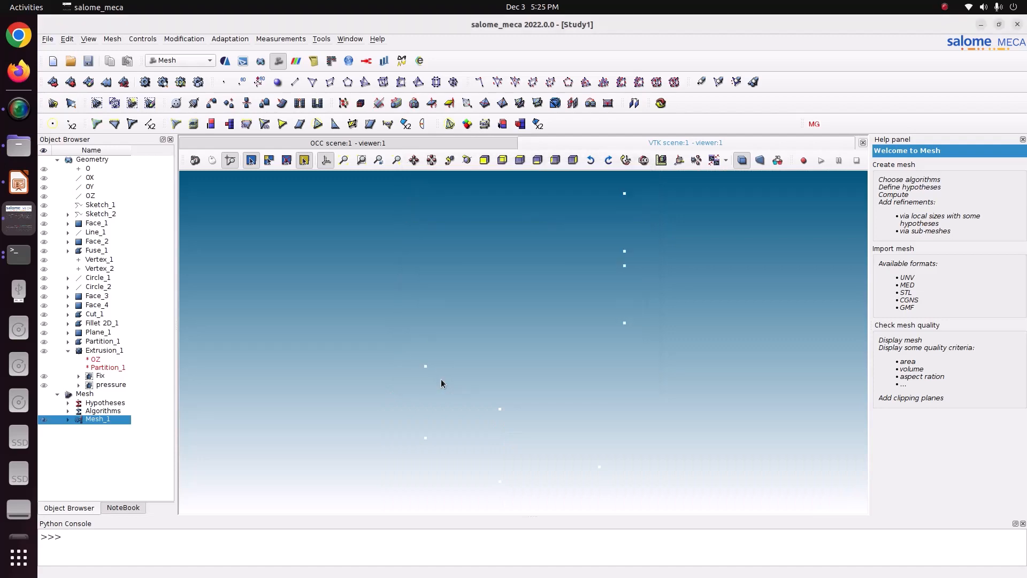
# Compute Mesh_1 with the coarser 0.3 Local Length, close the computation summary, and view the whole bracket.
pyautogui.rightClick(122, 421)
pyautogui.click(161, 212)
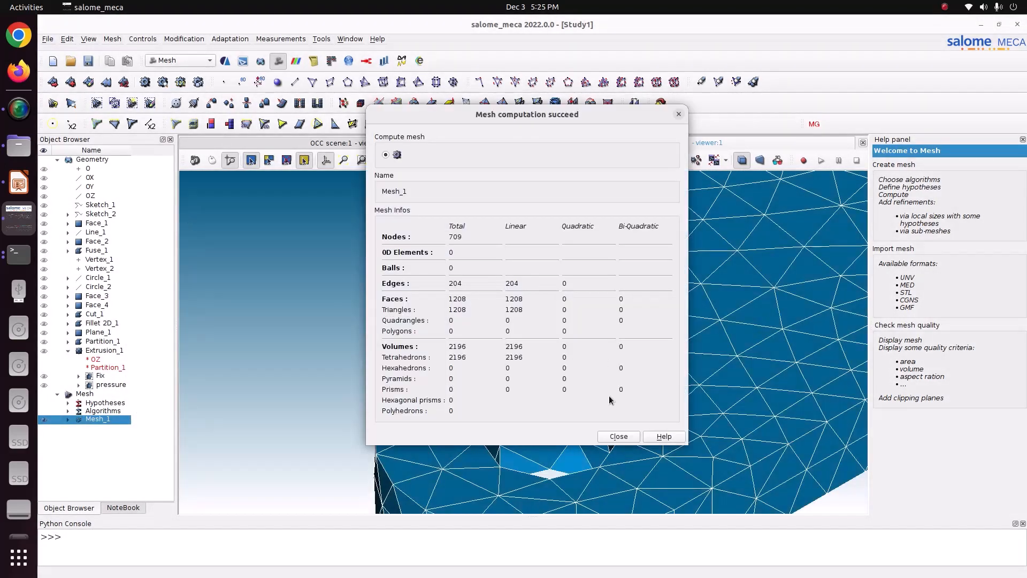
pyautogui.click(618, 436)
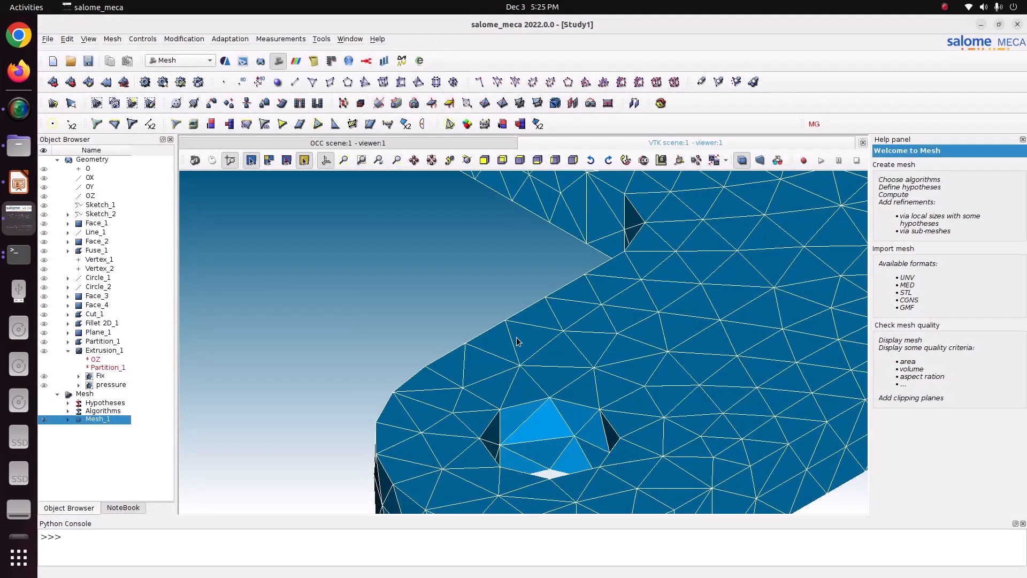
pyautogui.scroll(-5, 517, 341)
pyautogui.scroll(-2, 517, 341)
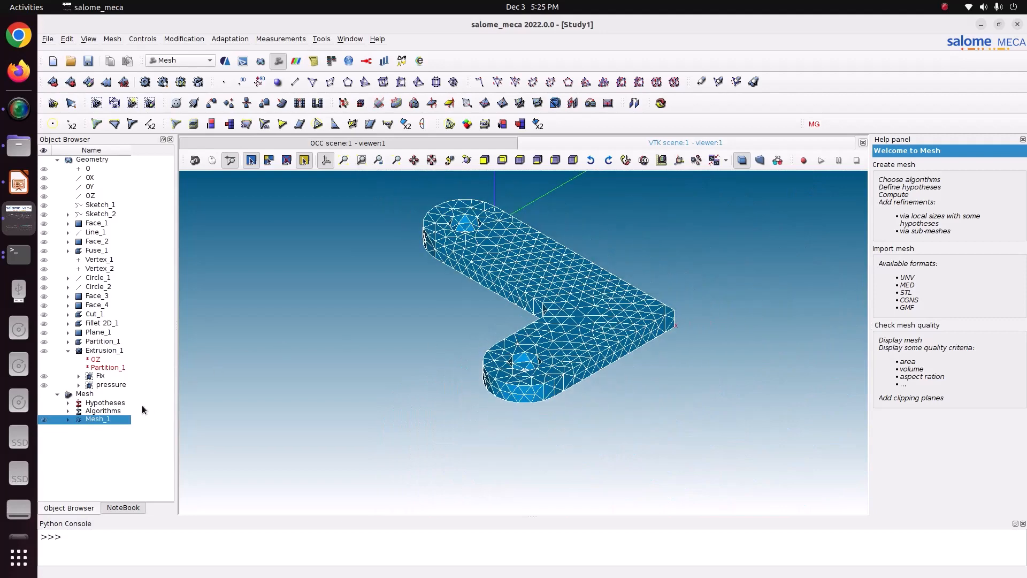
# Set the Local Length of Mesh_1's NETGEN 3D Simple Parameters hypothesis to 0.1 and apply the change.
pyautogui.rightClick(120, 418)
pyautogui.click(195, 149)
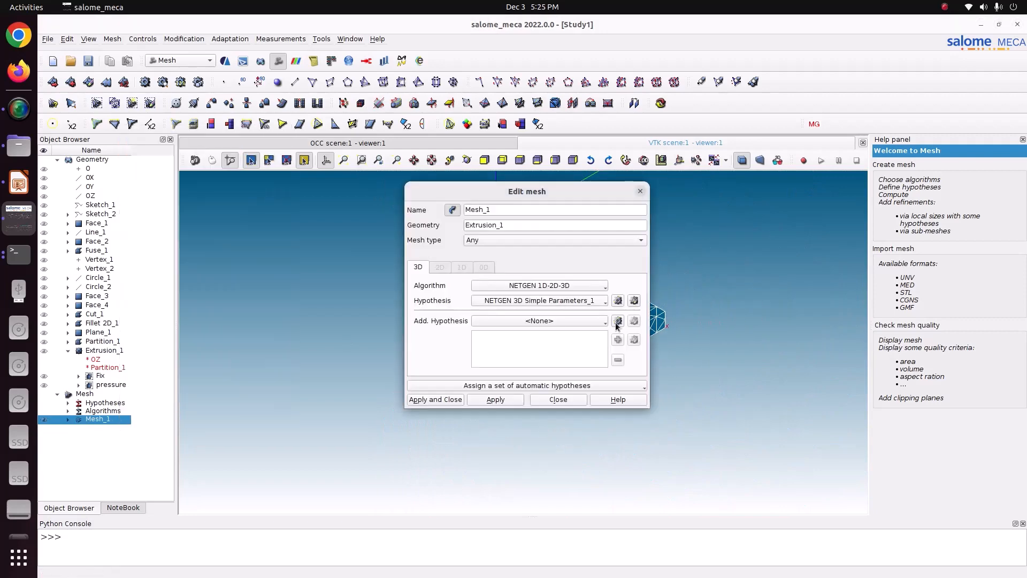
pyautogui.click(633, 300)
pyautogui.click(571, 247)
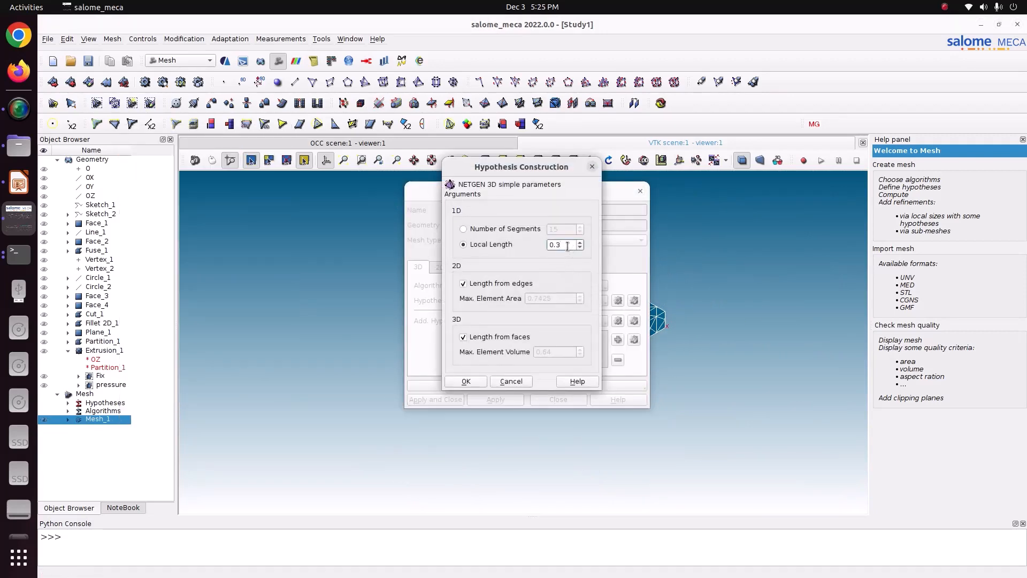
pyautogui.press('BackSpace')
pyautogui.write('1')
pyautogui.click(476, 383)
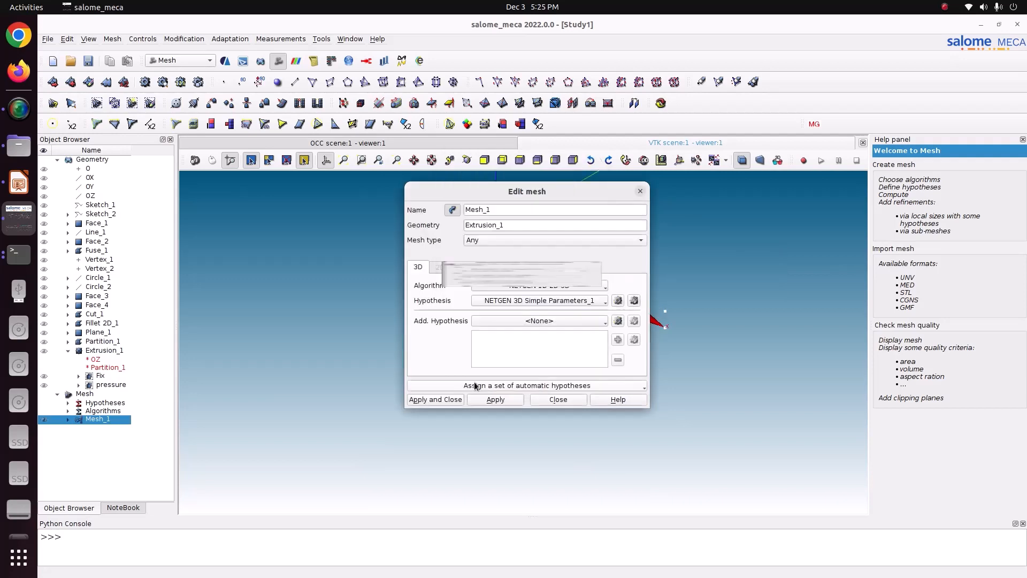
pyautogui.click(434, 399)
# Compute Mesh_1 with the 0.1 Local Length and close the computation summary.
pyautogui.rightClick(91, 413)
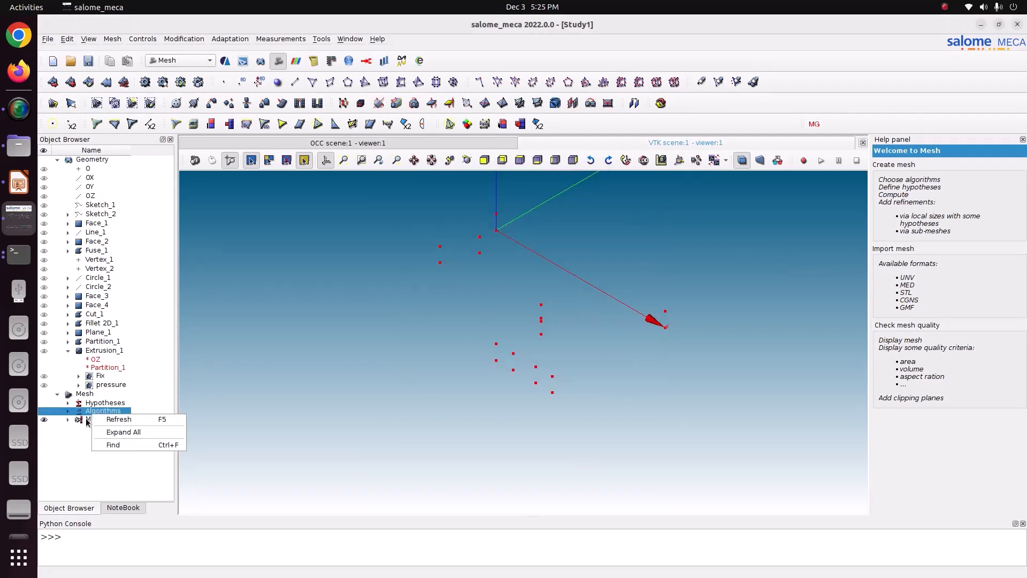
pyautogui.rightClick(92, 420)
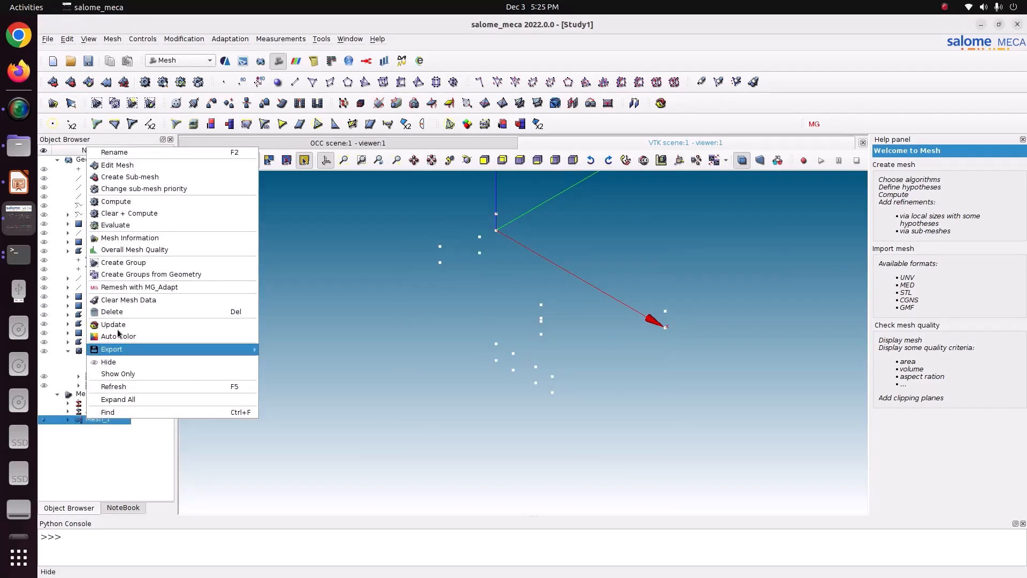
pyautogui.click(123, 201)
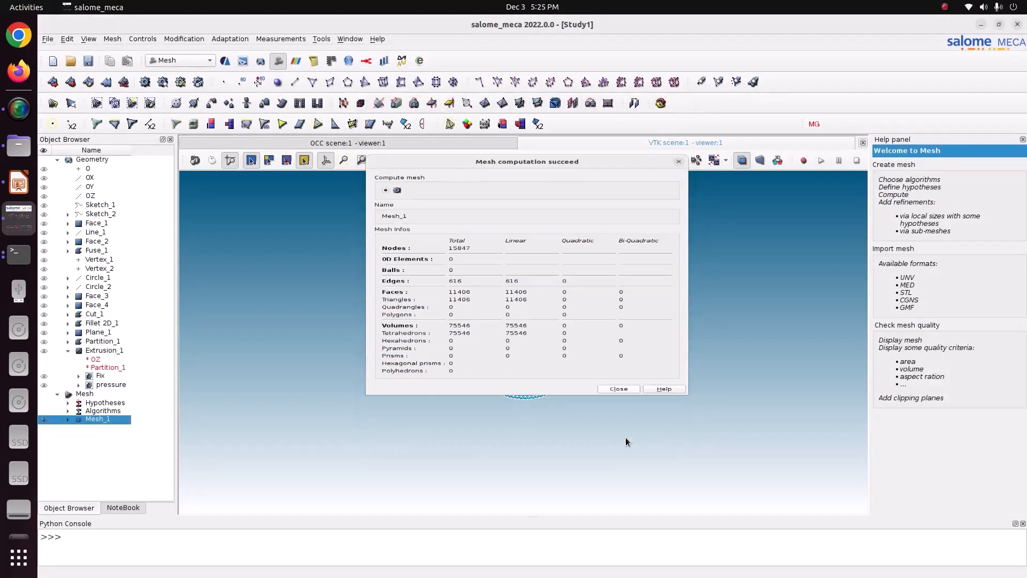
pyautogui.click(625, 437)
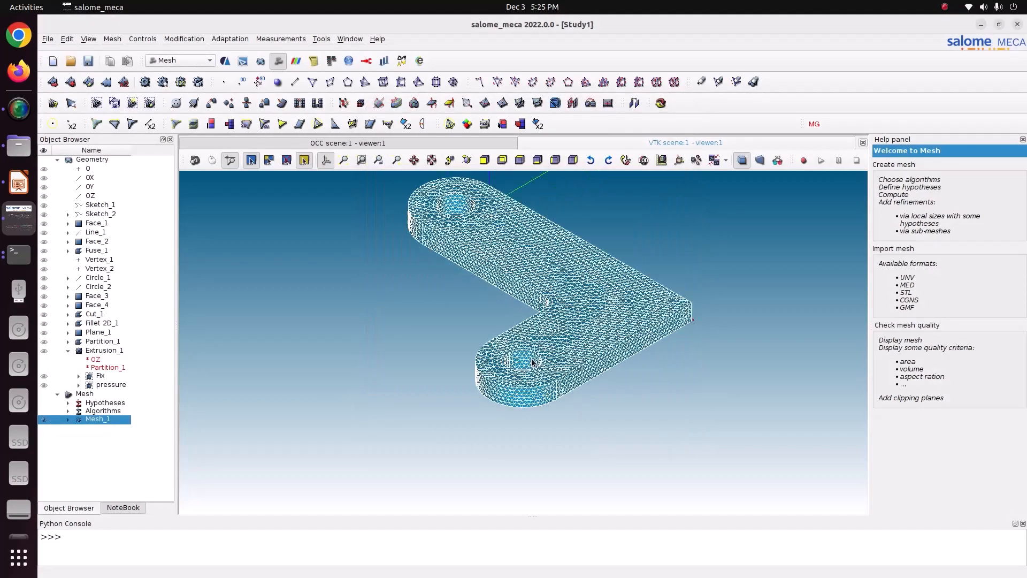
# Inspect the mesh around the lower pin-hole in a top view, and save the study.
pyautogui.moveTo(532, 362); pyautogui.dragTo(550, 316)
pyautogui.click(518, 160)
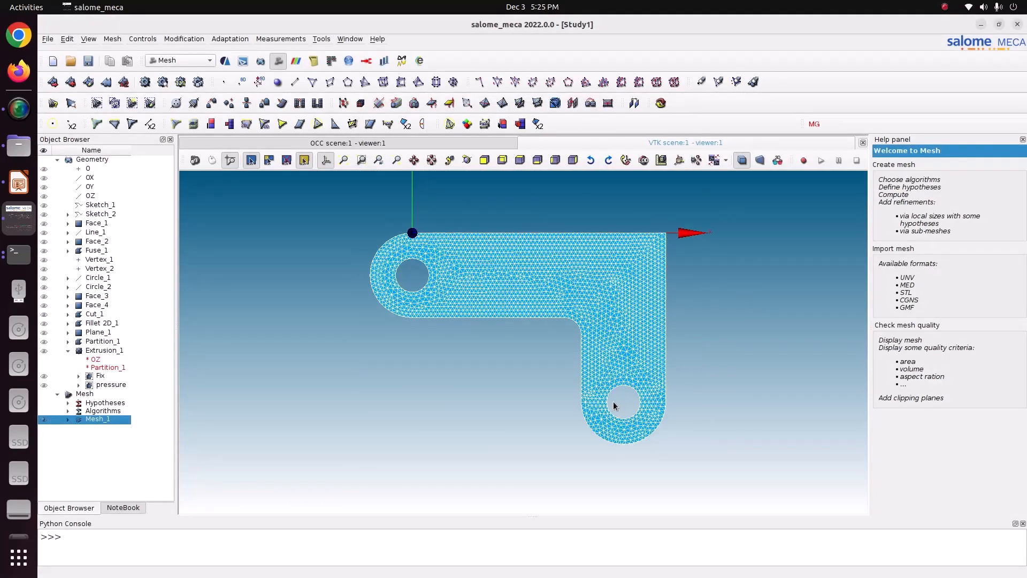
pyautogui.scroll(10, 614, 404)
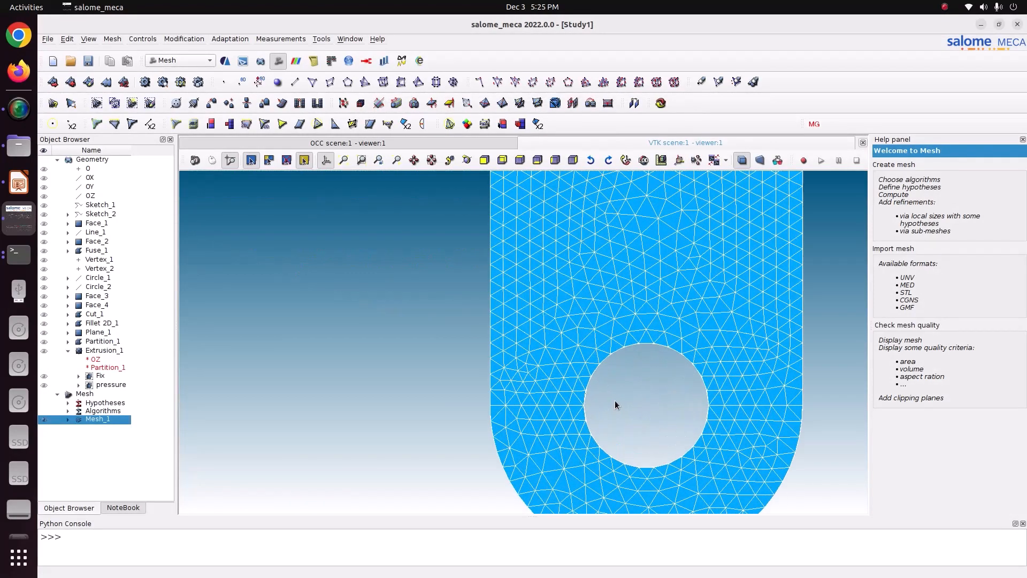
pyautogui.hotkey('ctrl', 's')
# Hide Mesh_1 and display only its Fix face group to examine the upper pin-hole elements.
pyautogui.click(68, 418)
pyautogui.click(78, 452)
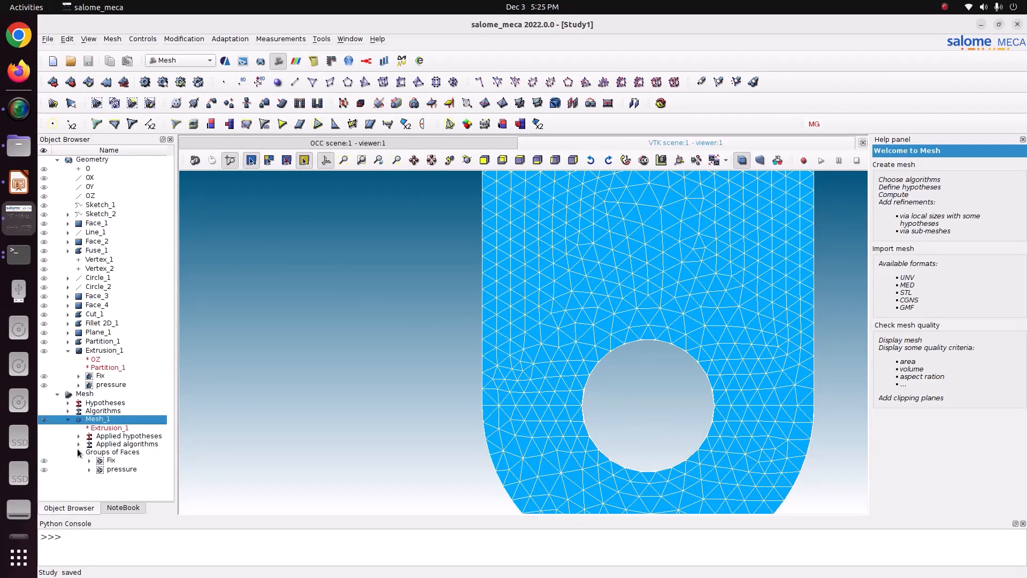
pyautogui.click(45, 421)
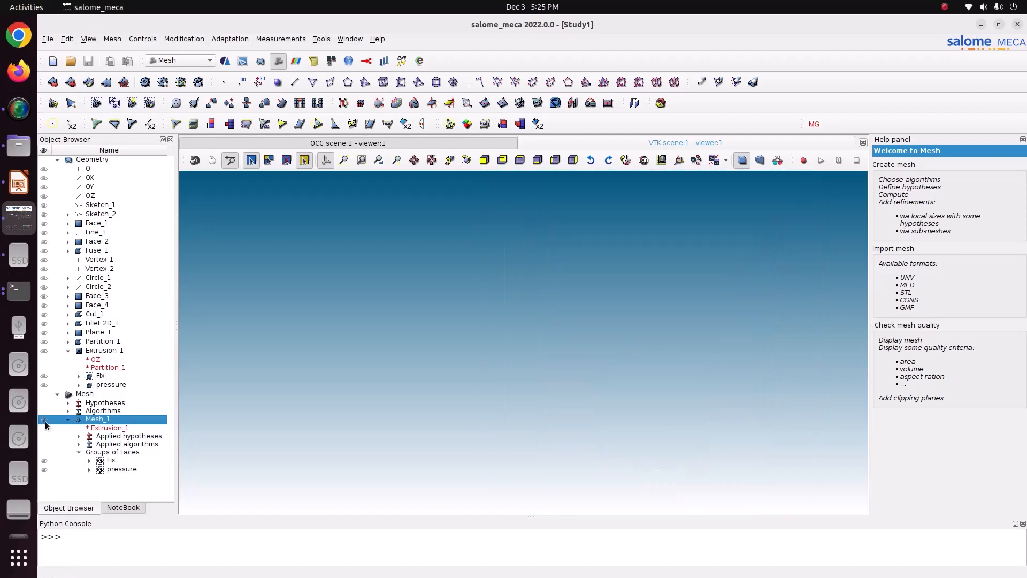
pyautogui.click(44, 460)
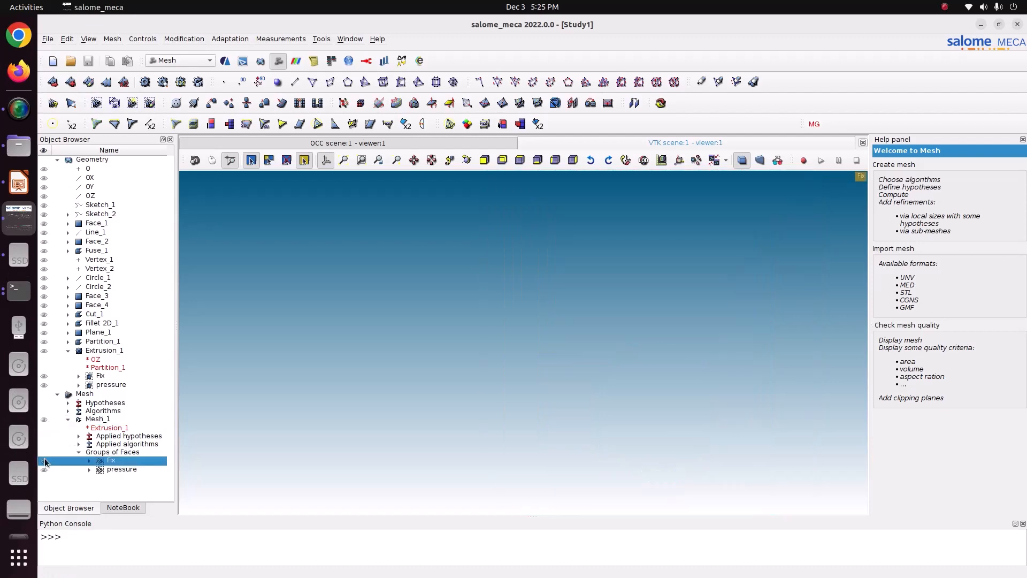
pyautogui.click(345, 160)
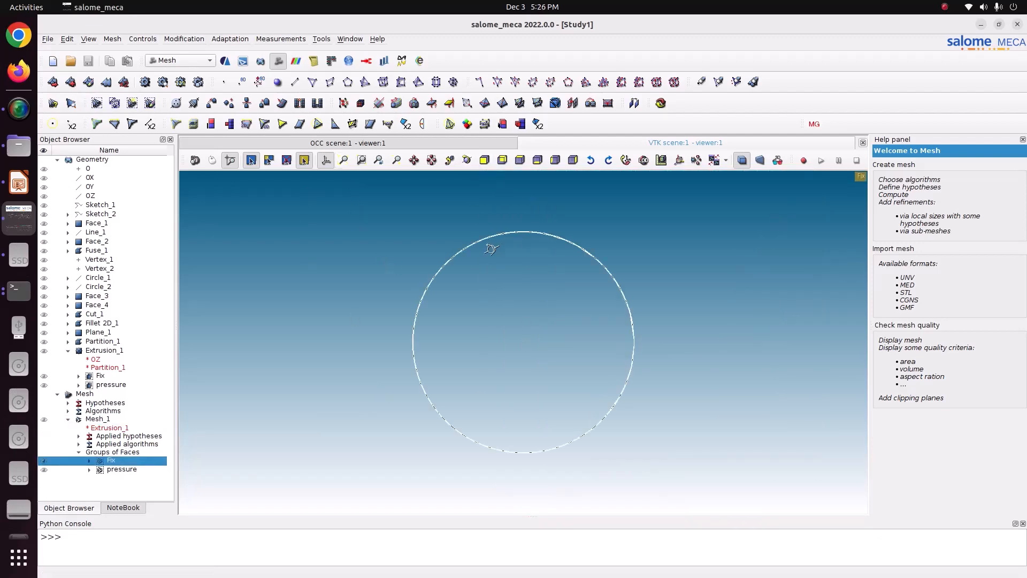
pyautogui.keyDown('ctrl'); pyautogui.moveTo(489, 246); pyautogui.dragTo(359, 264, button='right'); pyautogui.keyUp('ctrl')
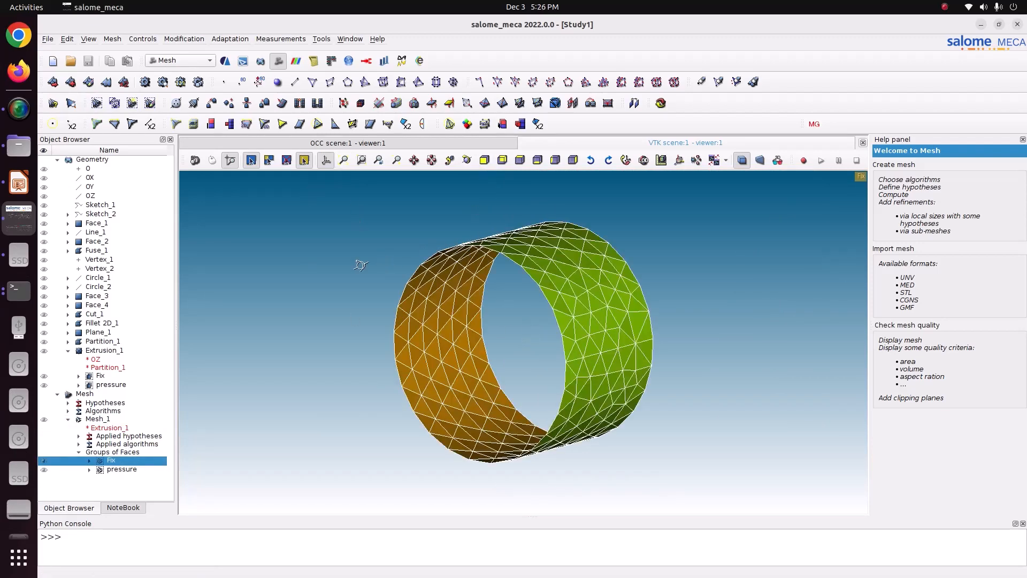
# Hide the Fix group and display the pressure face group of Mesh_1 fitted to the view.
pyautogui.click(45, 460)
pyautogui.click(45, 470)
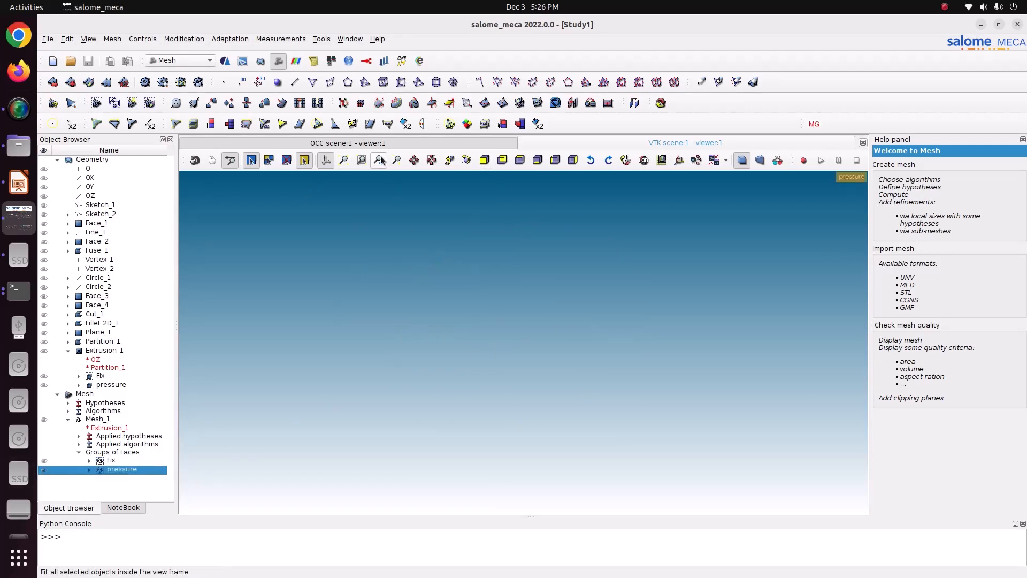
pyautogui.click(344, 159)
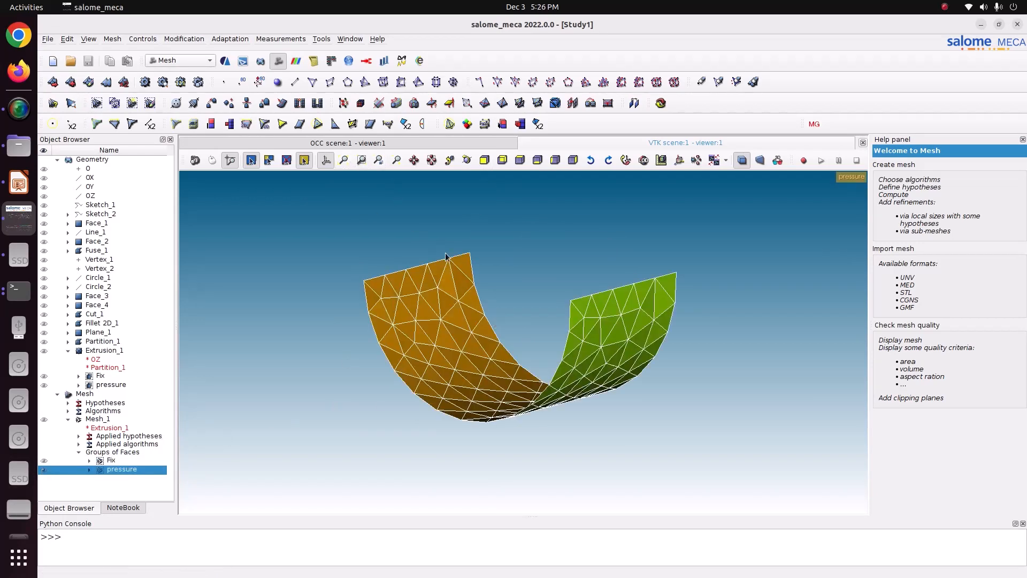
# Switch to the AsterStudy module with the stable code_aster version, and check the bracket problem slide in LibreOffice Impress.
pyautogui.click(172, 63)
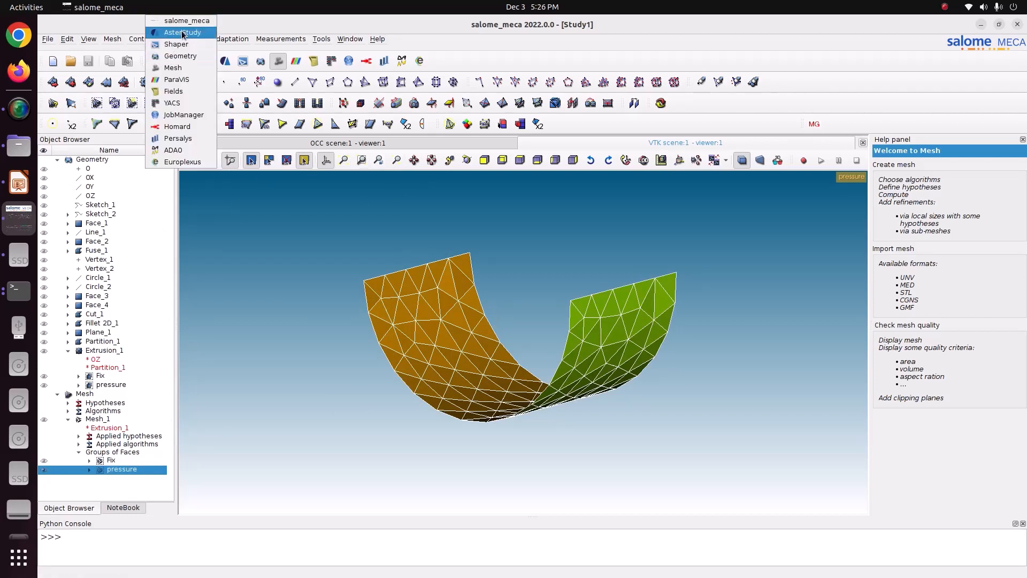
pyautogui.click(182, 33)
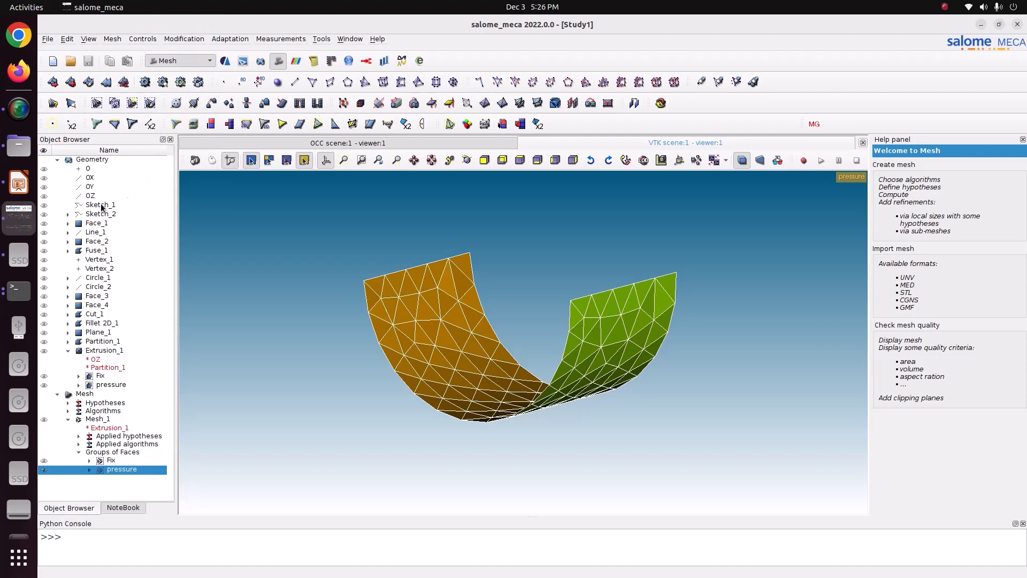
pyautogui.click(19, 183)
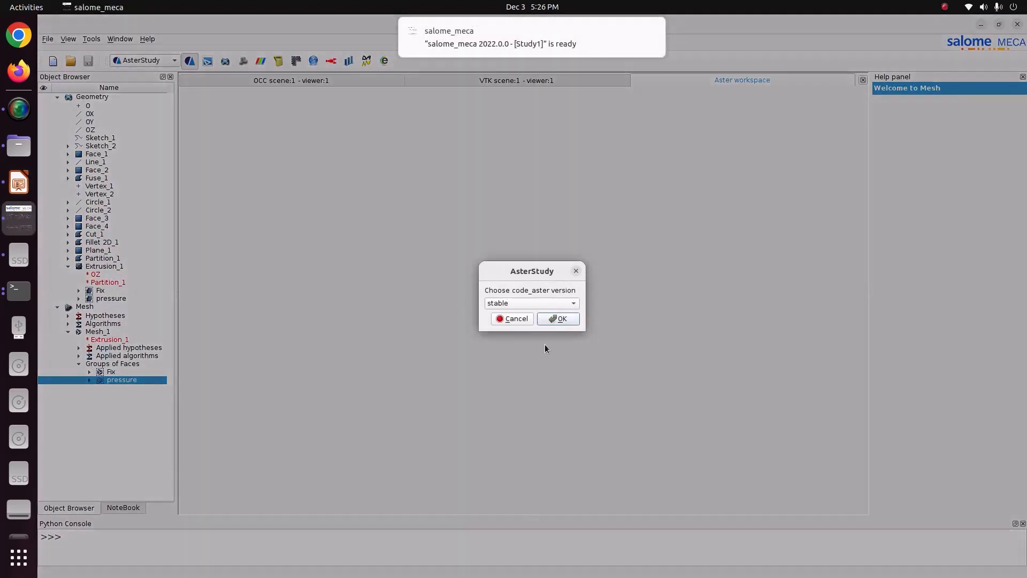
pyautogui.click(557, 318)
pyautogui.click(16, 187)
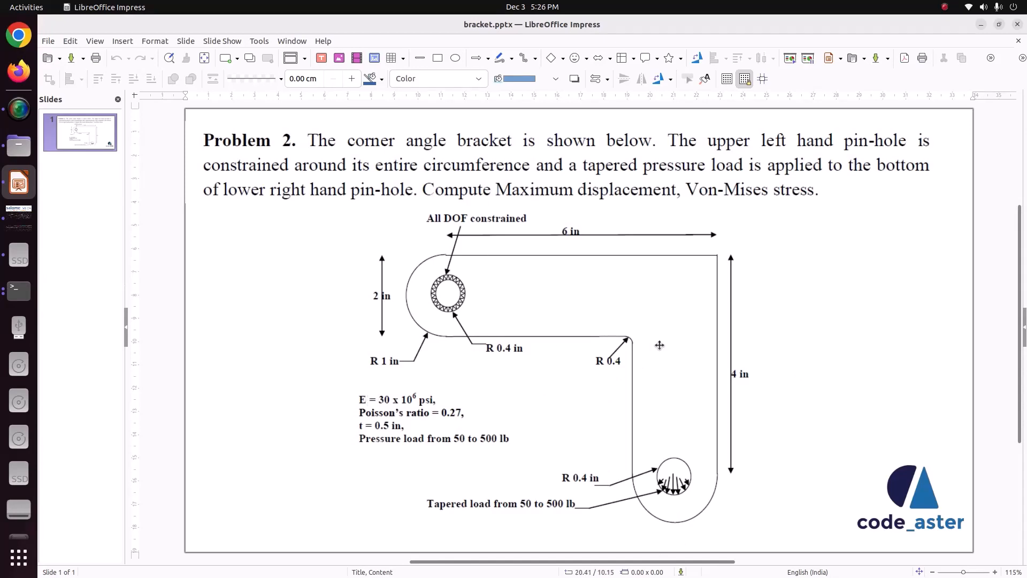
pyautogui.click(19, 216)
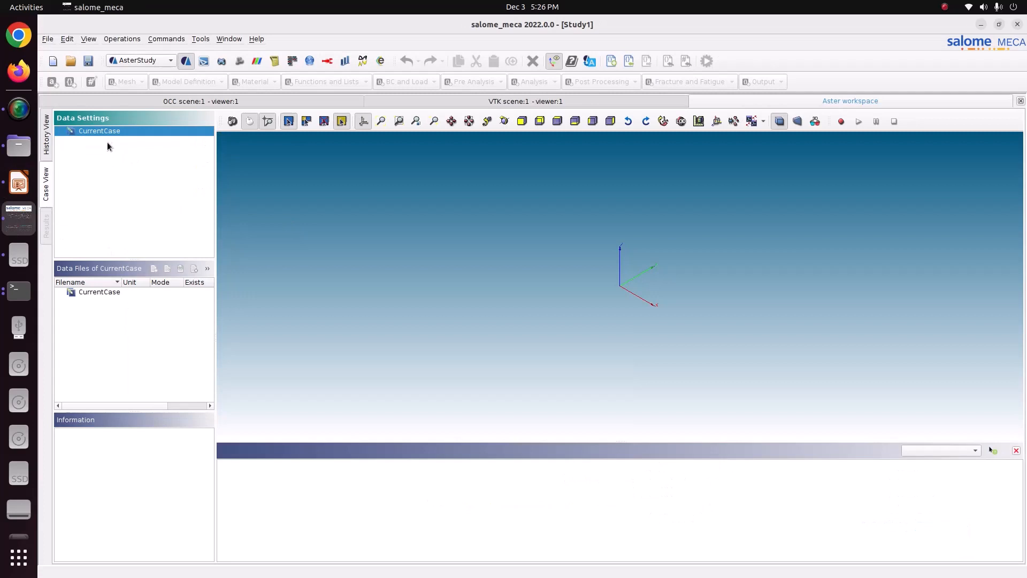
# Start an Isotropic linear elasticity assistant stage on CurrentCase, accept the 3D model type, and proceed to the material properties.
pyautogui.rightClick(106, 133)
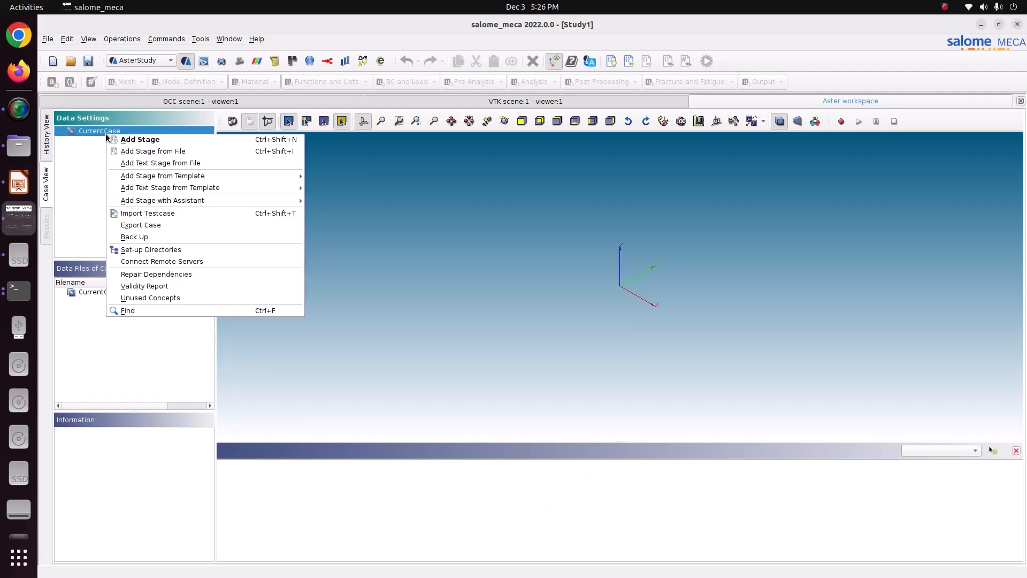
pyautogui.moveTo(145, 204)
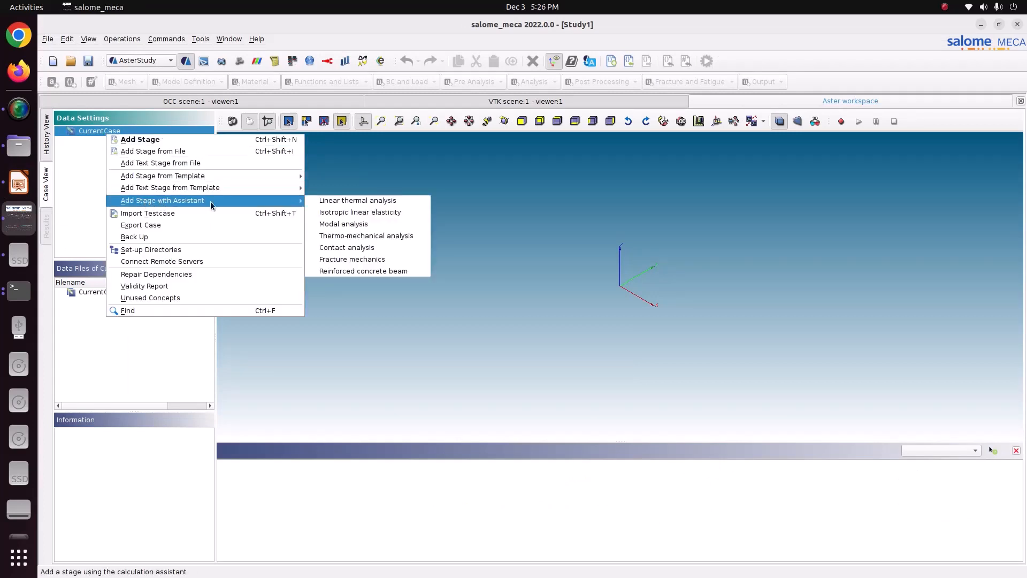
pyautogui.click(329, 213)
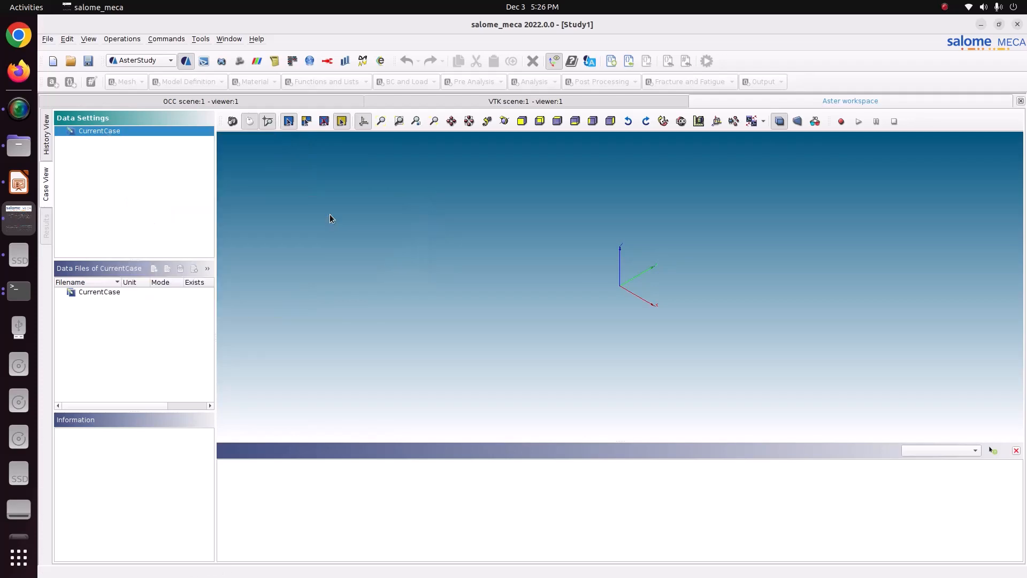
pyautogui.click(587, 391)
pyautogui.click(587, 391)
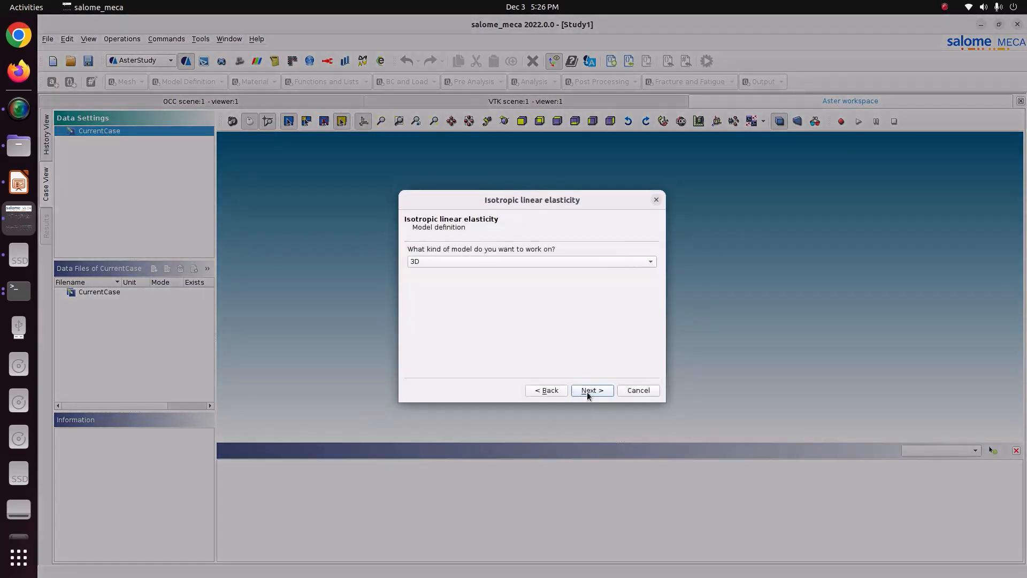
pyautogui.click(588, 391)
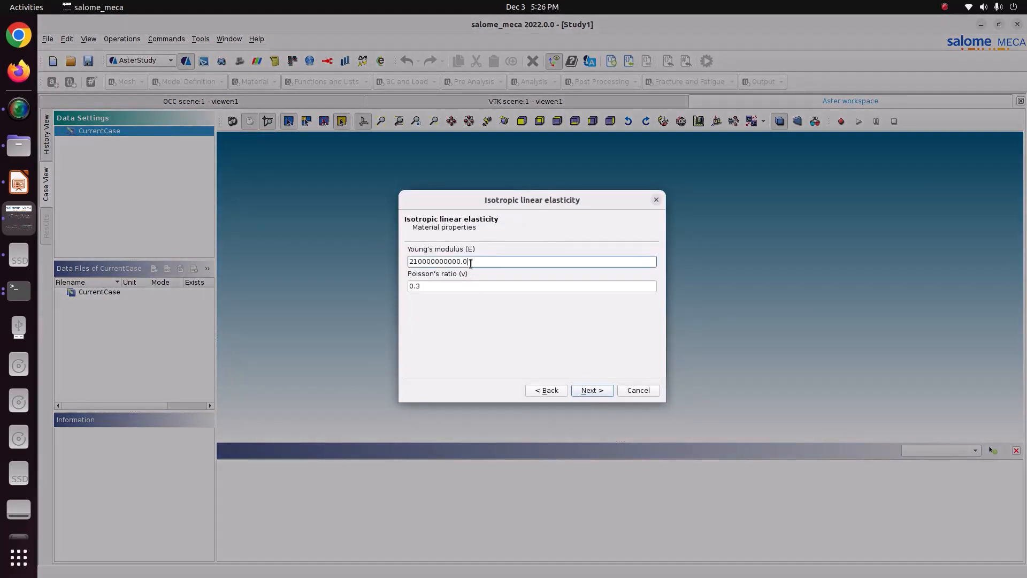
# Set Young's modulus to 30e6 and Poisson's ratio to 0.27 from the LibreOffice Impress slide, and proceed to the boundary conditions.
pyautogui.doubleClick(470, 263)
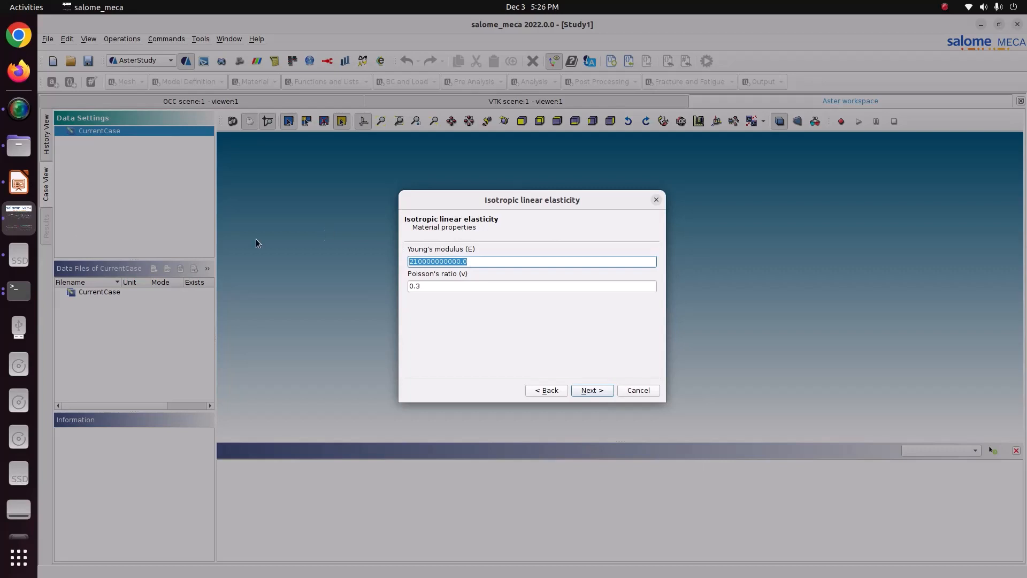
pyautogui.click(18, 181)
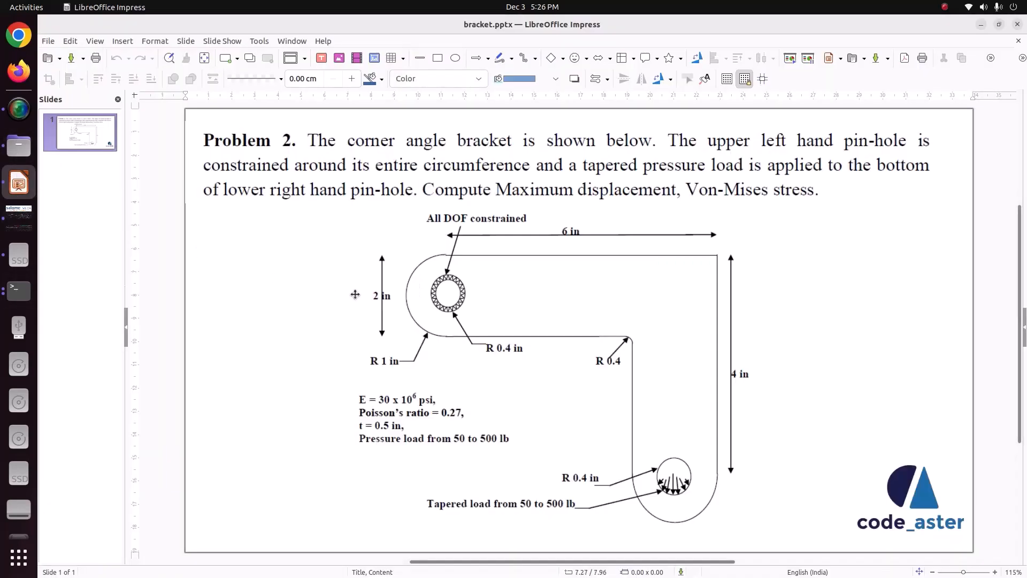
pyautogui.click(18, 217)
pyautogui.write('30e6')
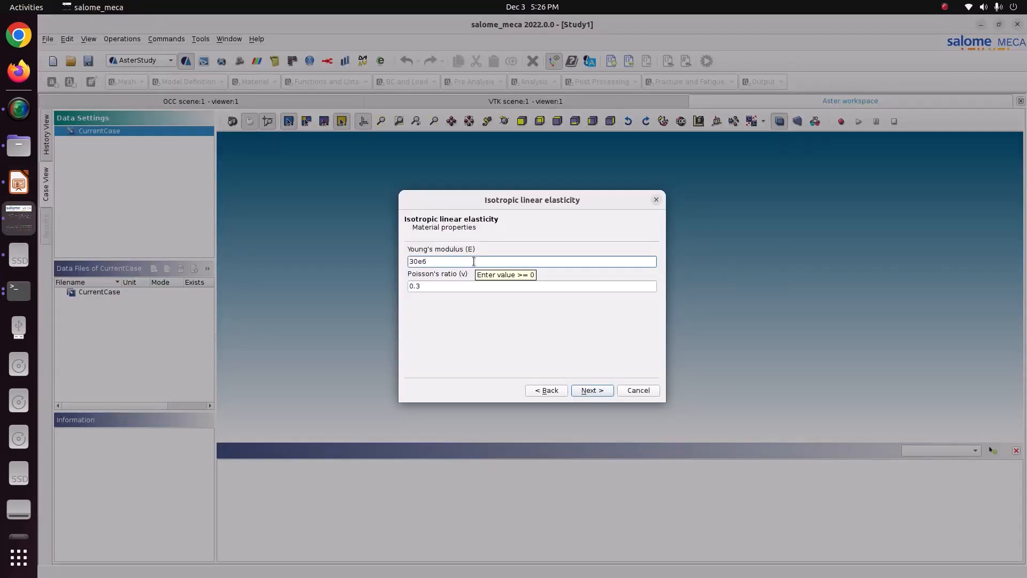
pyautogui.click(438, 286)
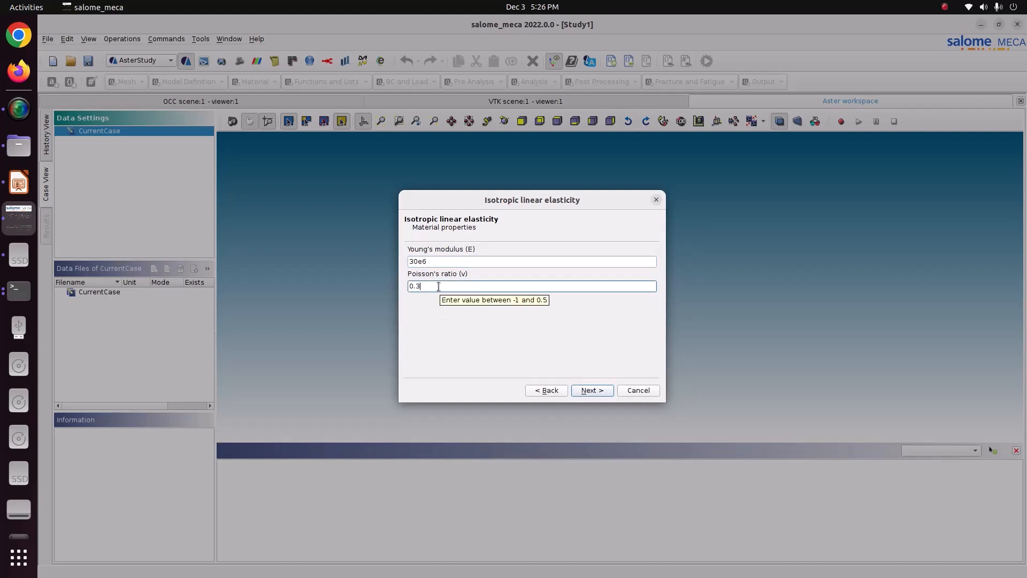
pyautogui.click(7, 173)
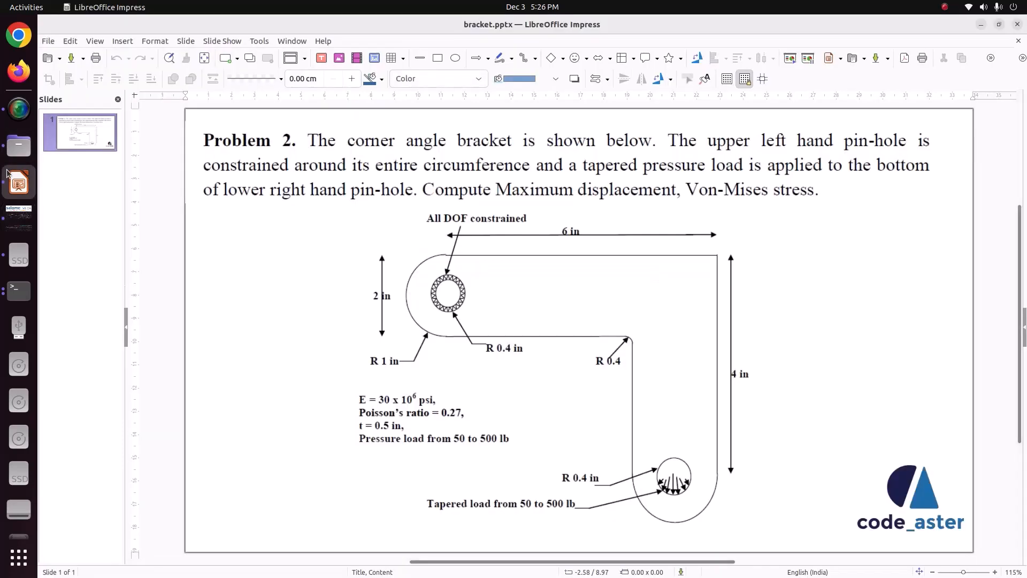
pyautogui.click(22, 219)
pyautogui.moveTo(422, 287); pyautogui.dragTo(301, 234)
pyautogui.write('0.27')
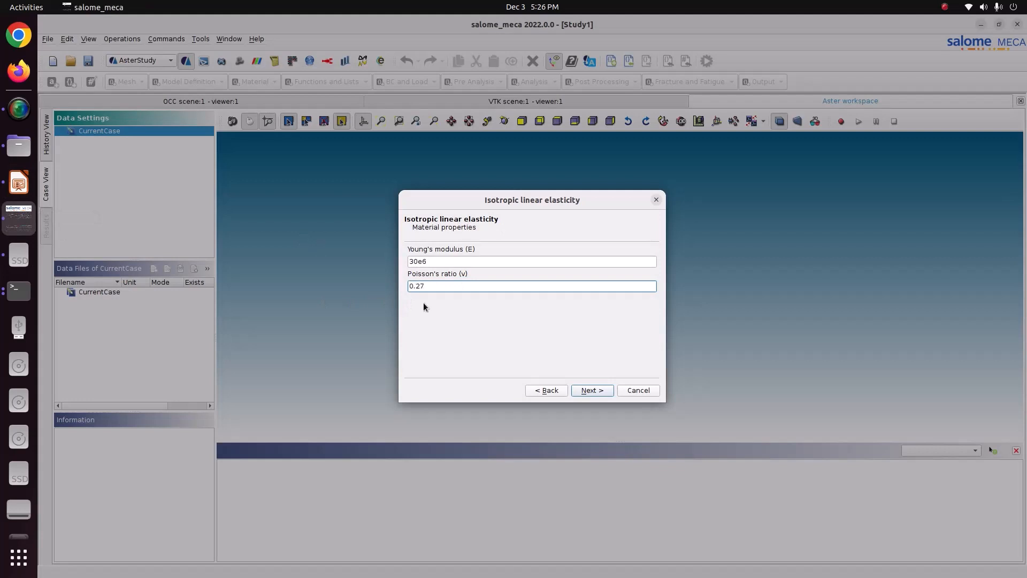
pyautogui.click(595, 394)
# Impose DX, DY and DZ of 0 on the Fix group and proceed to the pressure conditions.
pyautogui.click(414, 254)
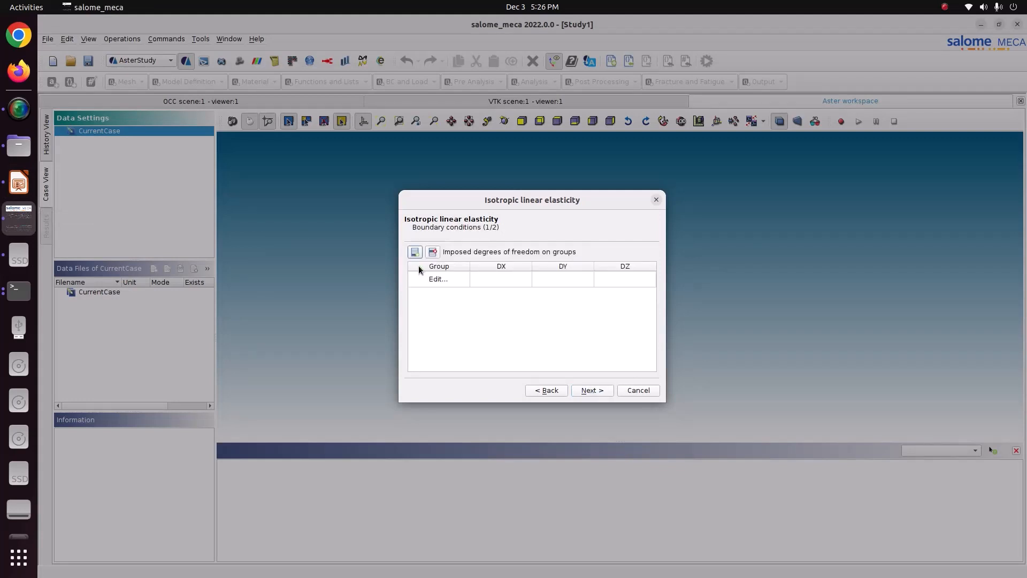
pyautogui.click(430, 278)
pyautogui.click(469, 253)
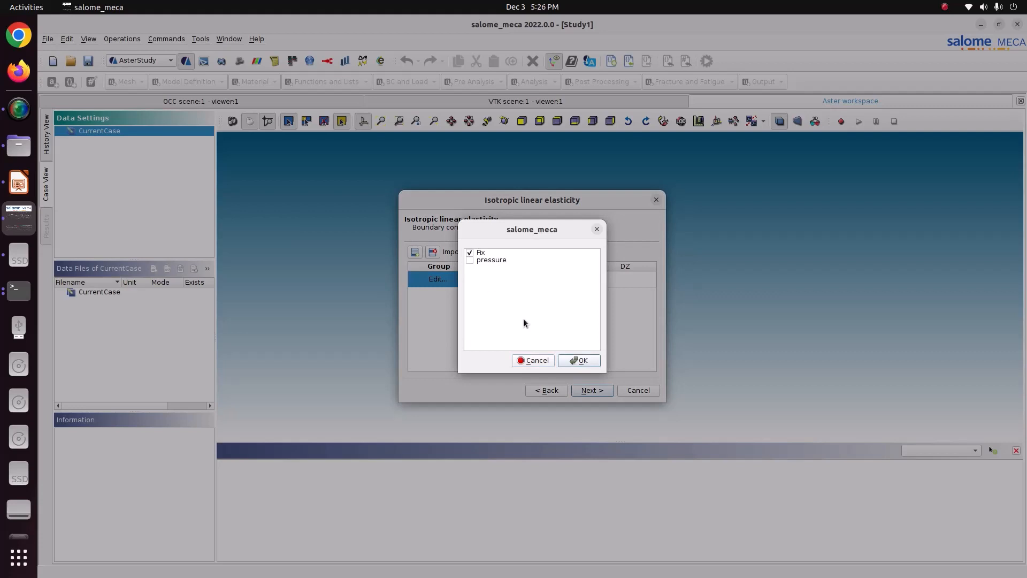
pyautogui.click(580, 360)
pyautogui.click(515, 279)
pyautogui.write('0')
pyautogui.click(534, 278)
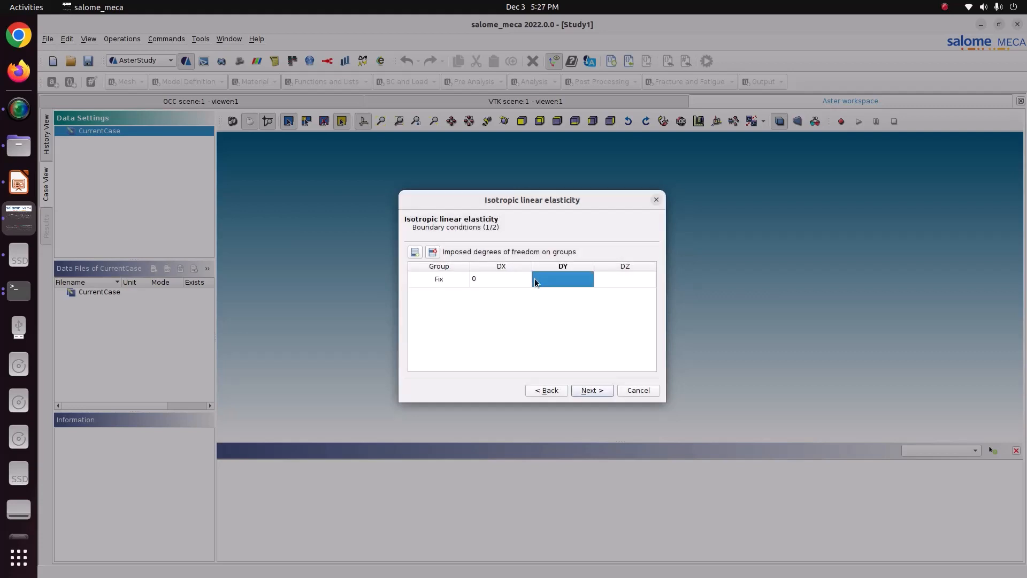
pyautogui.write('0')
pyautogui.click(609, 276)
pyautogui.write('0')
pyautogui.click(592, 390)
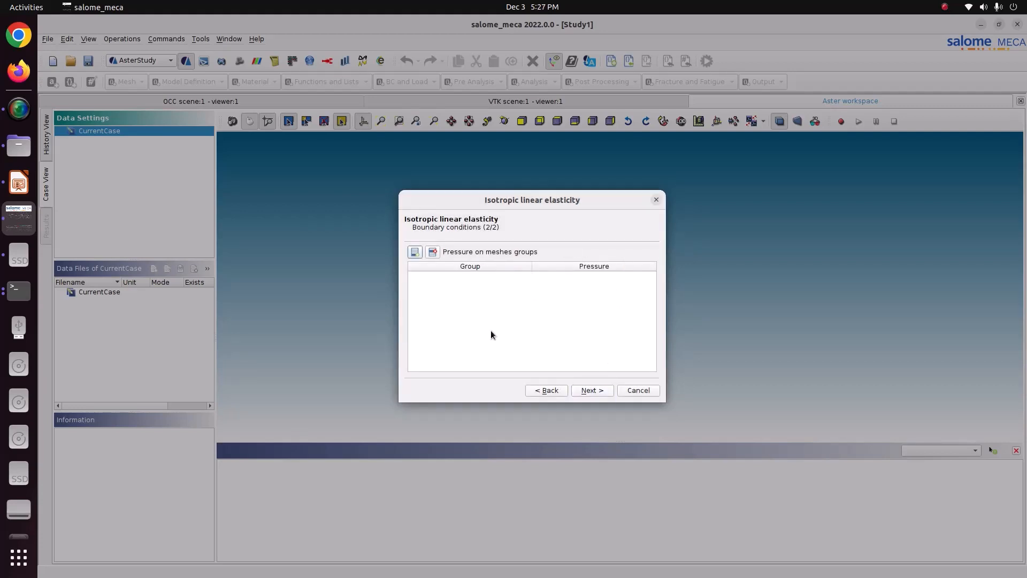
# Add the pressure group with its default value of 0, checking the load on the Impress slide, and proceed to the result settings.
pyautogui.click(415, 252)
pyautogui.click(448, 281)
pyautogui.click(469, 259)
pyautogui.click(579, 360)
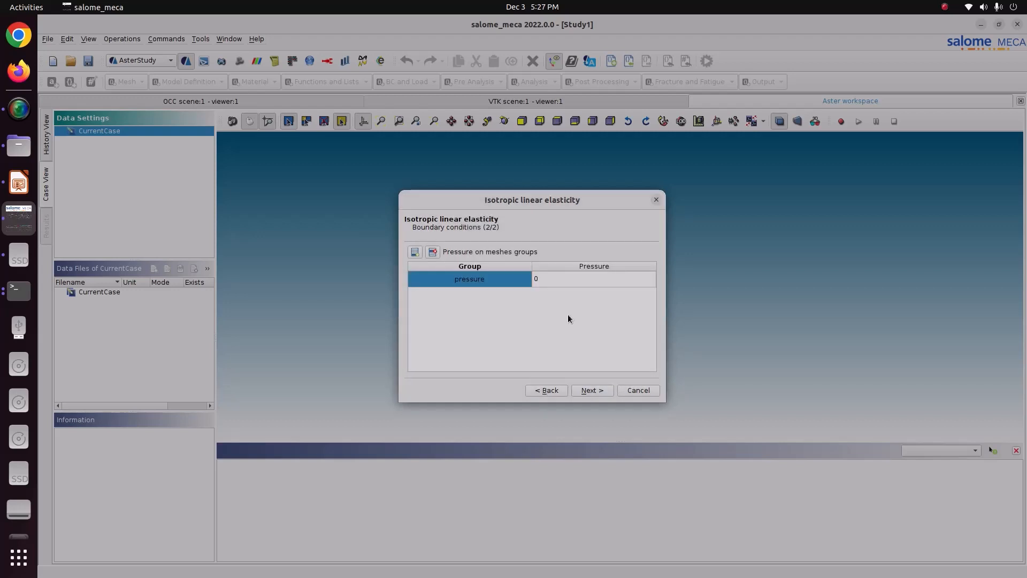
pyautogui.click(558, 282)
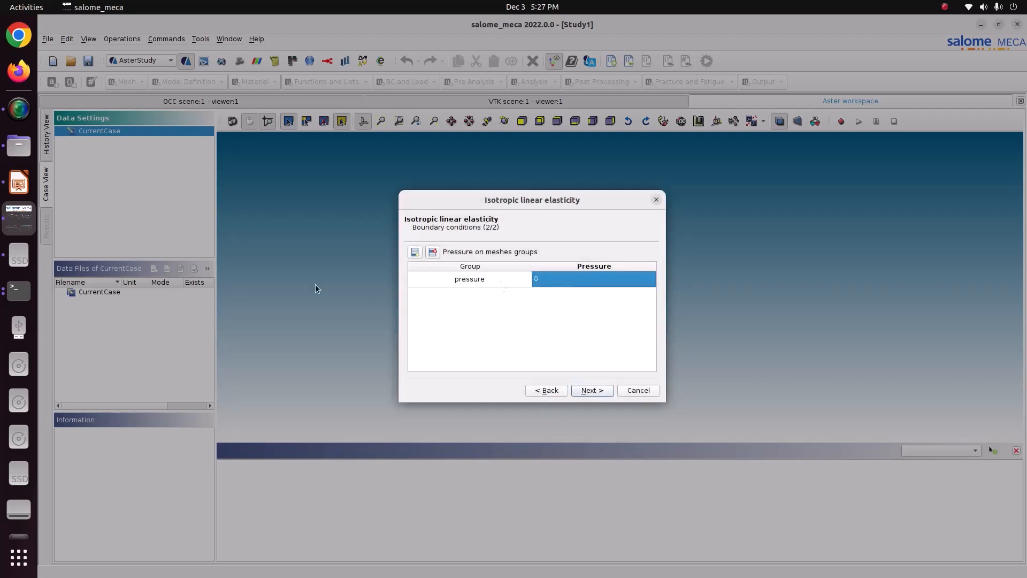
pyautogui.click(18, 182)
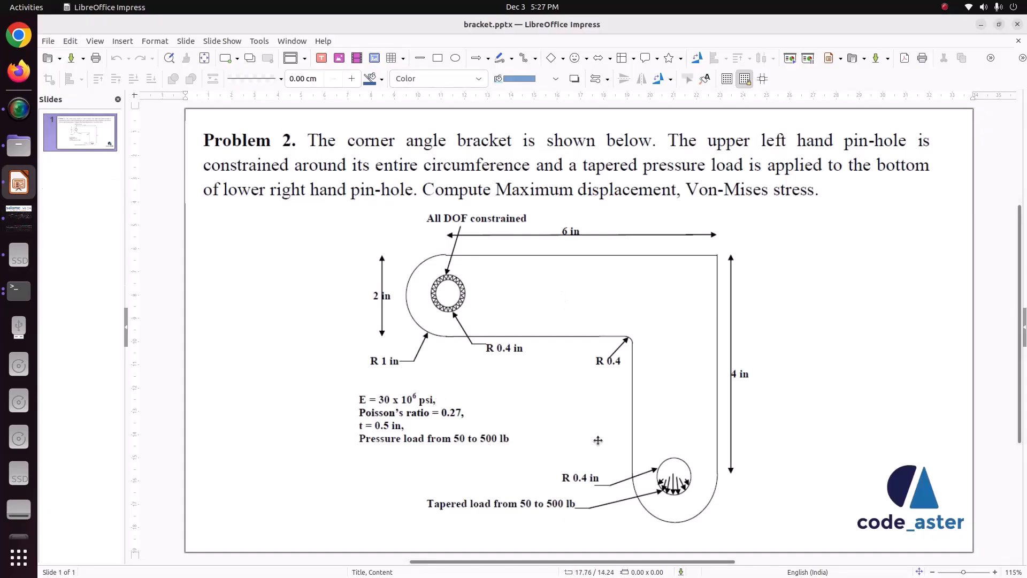
pyautogui.click(19, 216)
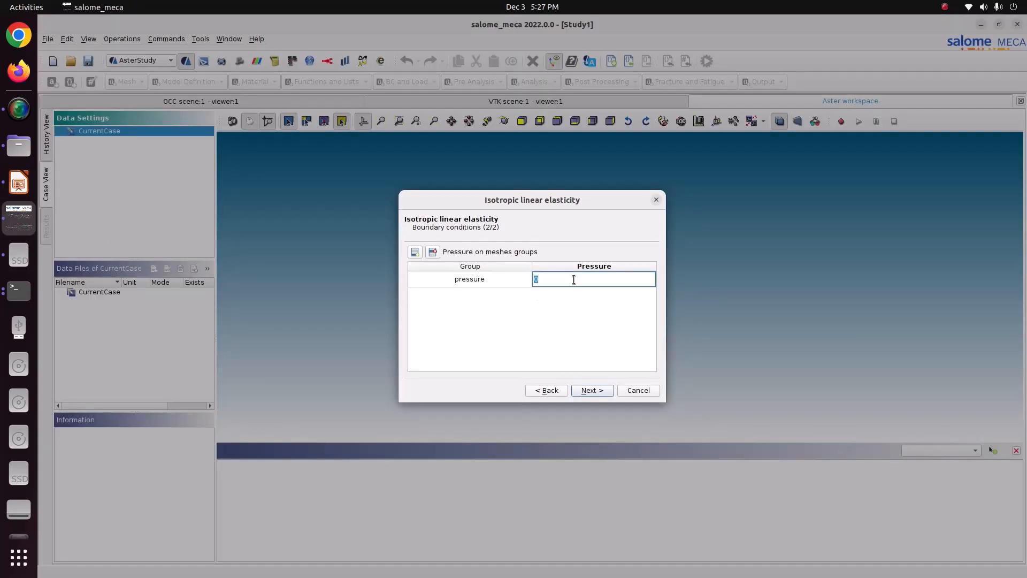
pyautogui.click(582, 389)
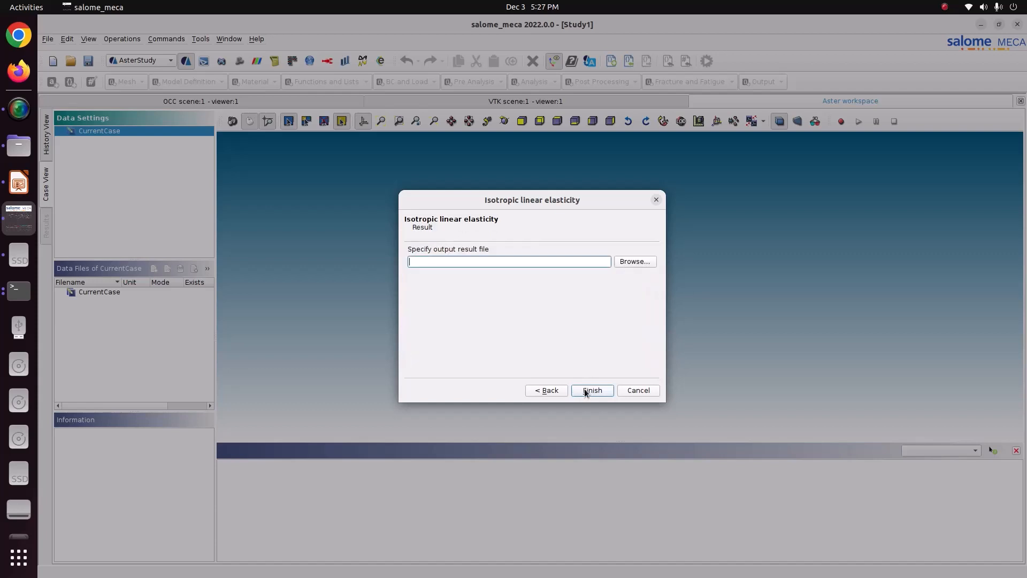
# Set the output file to result.rmed in the Pictures/CODE_ASTER/53_bracket folder and finish the assistant.
pyautogui.click(641, 259)
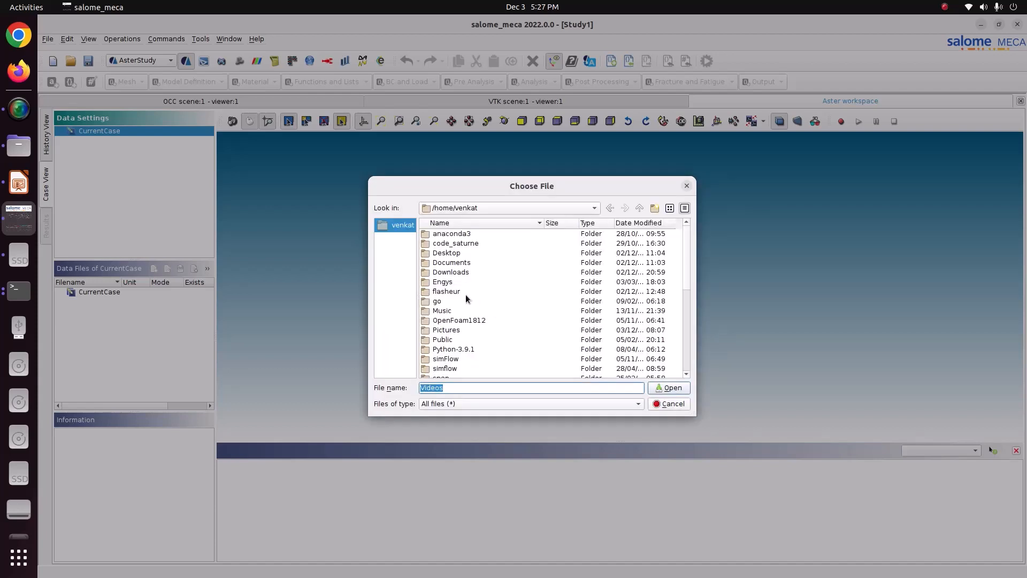
pyautogui.doubleClick(450, 332)
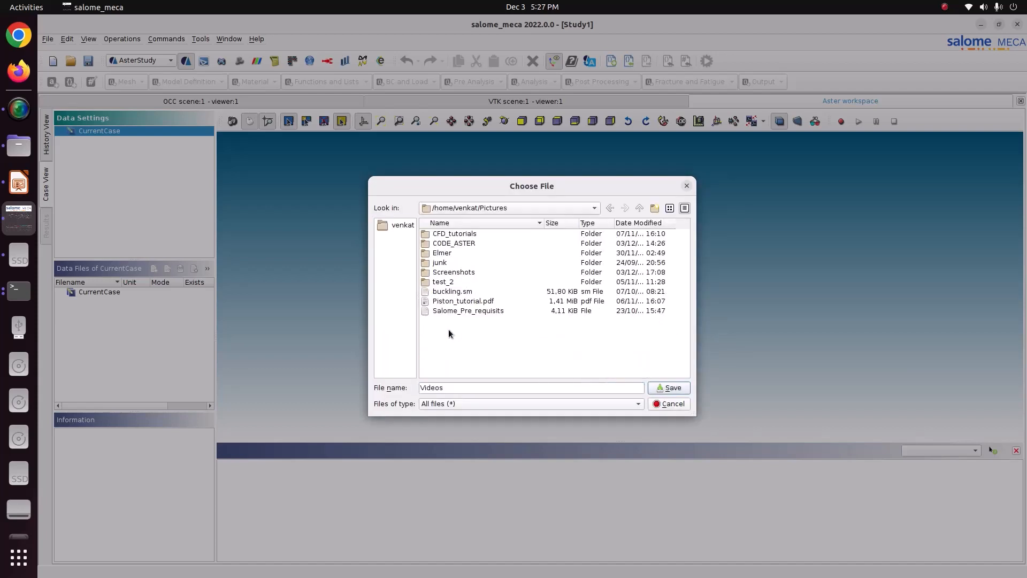
pyautogui.doubleClick(453, 244)
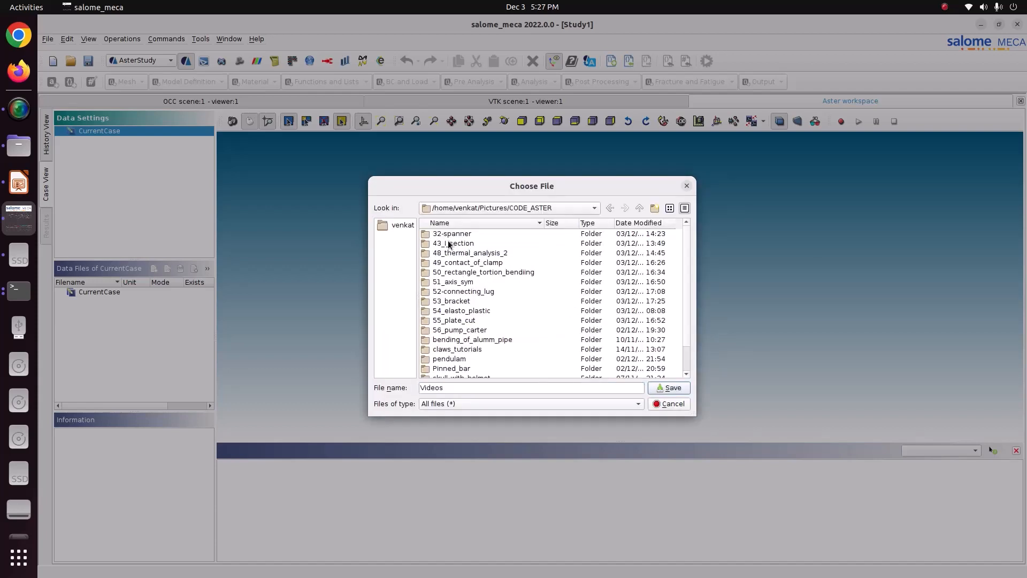
pyautogui.doubleClick(463, 303)
pyautogui.doubleClick(460, 388)
pyautogui.write('r')
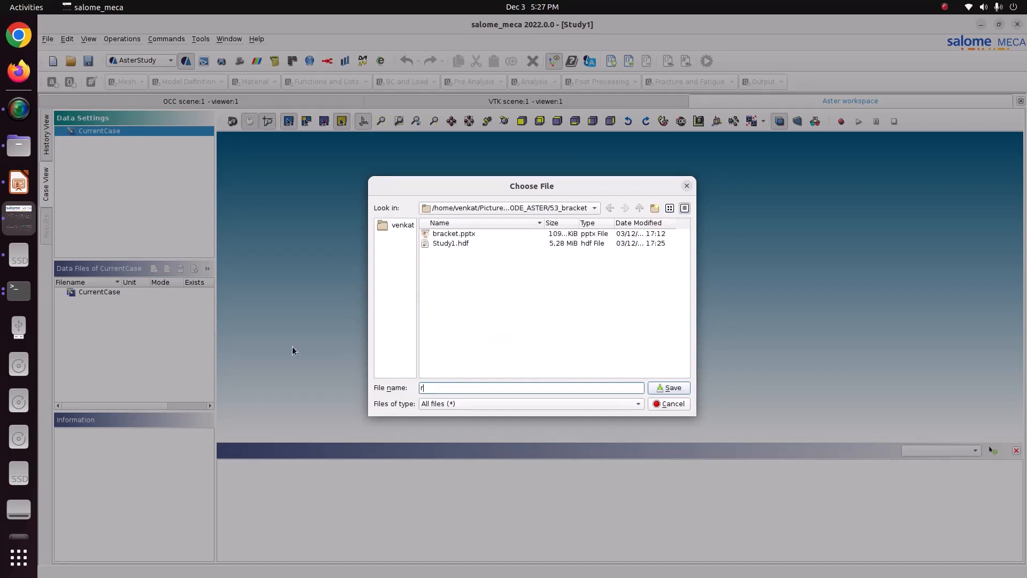
pyautogui.write('esult.rmed')
pyautogui.press('Return')
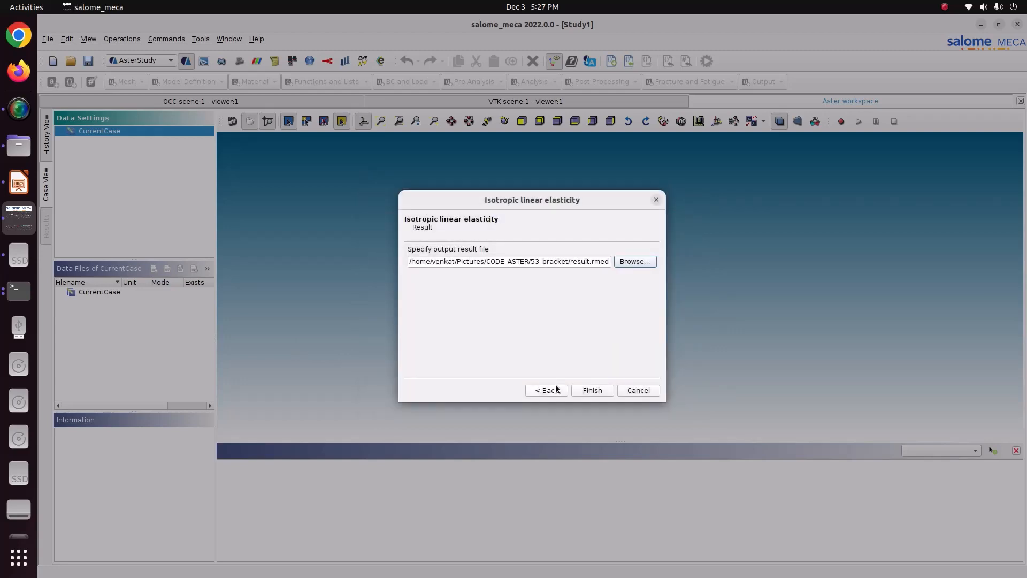
pyautogui.click(582, 390)
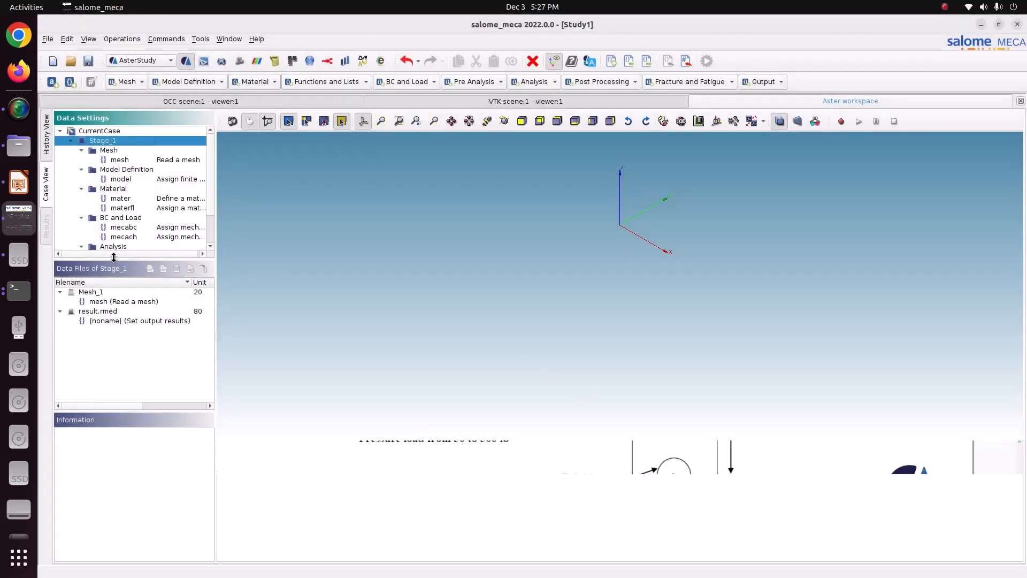
# Enlarge the stage tree area and add a CALC_CHAMP post-processing command for the static result, reusing the input object.
pyautogui.moveTo(114, 257); pyautogui.dragTo(134, 331)
pyautogui.click(128, 256)
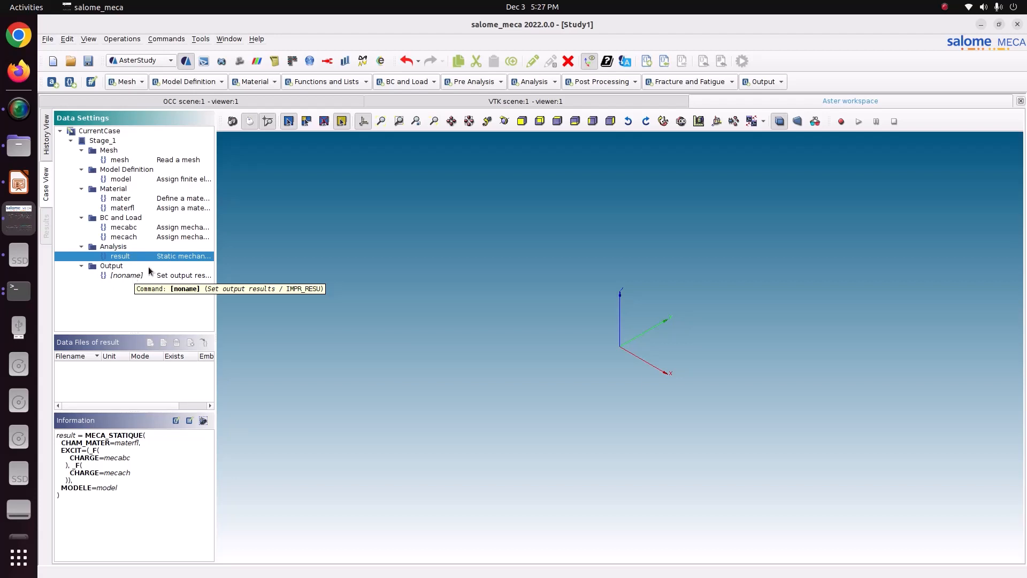
pyautogui.click(586, 85)
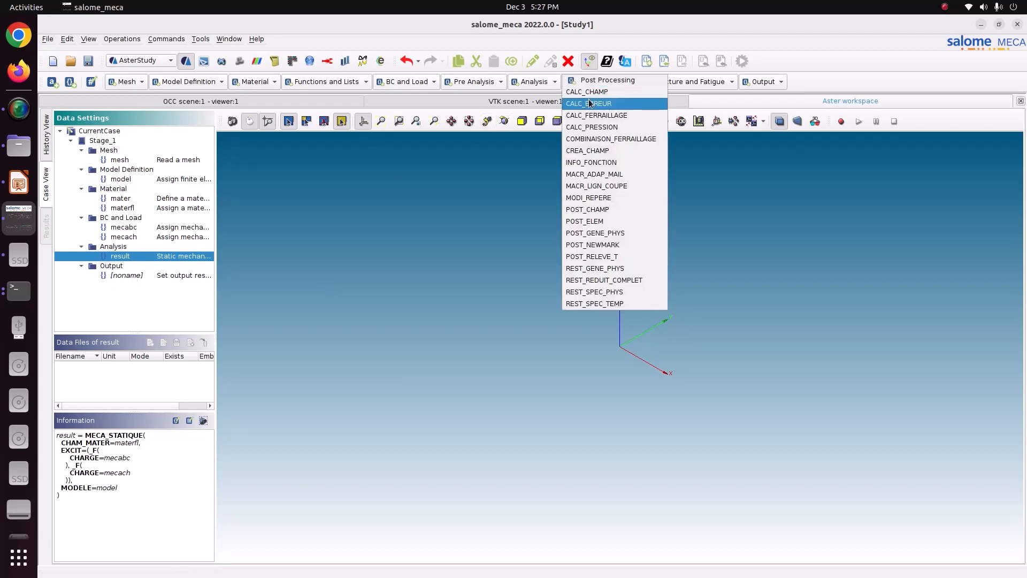
pyautogui.click(588, 95)
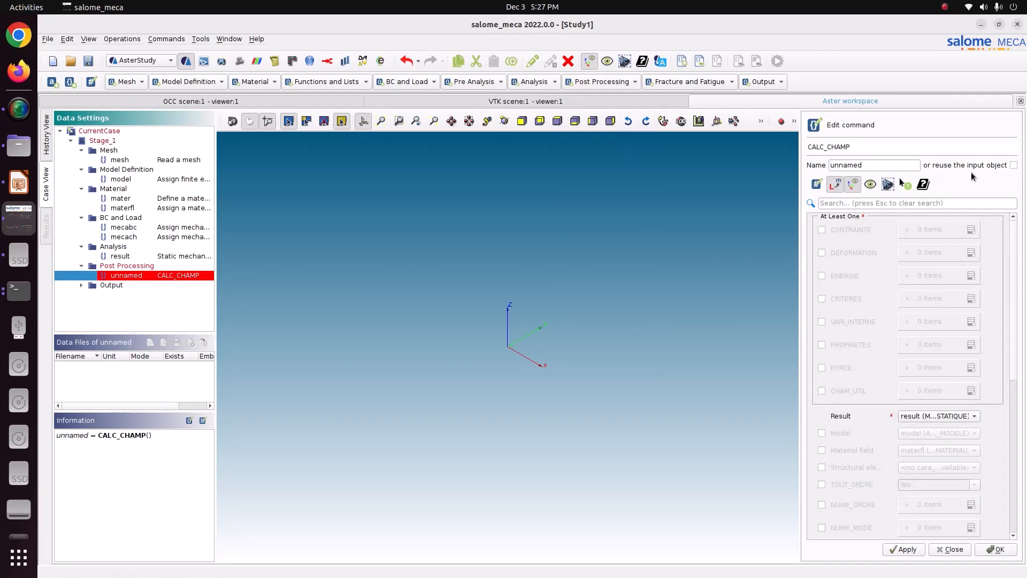
pyautogui.click(1014, 165)
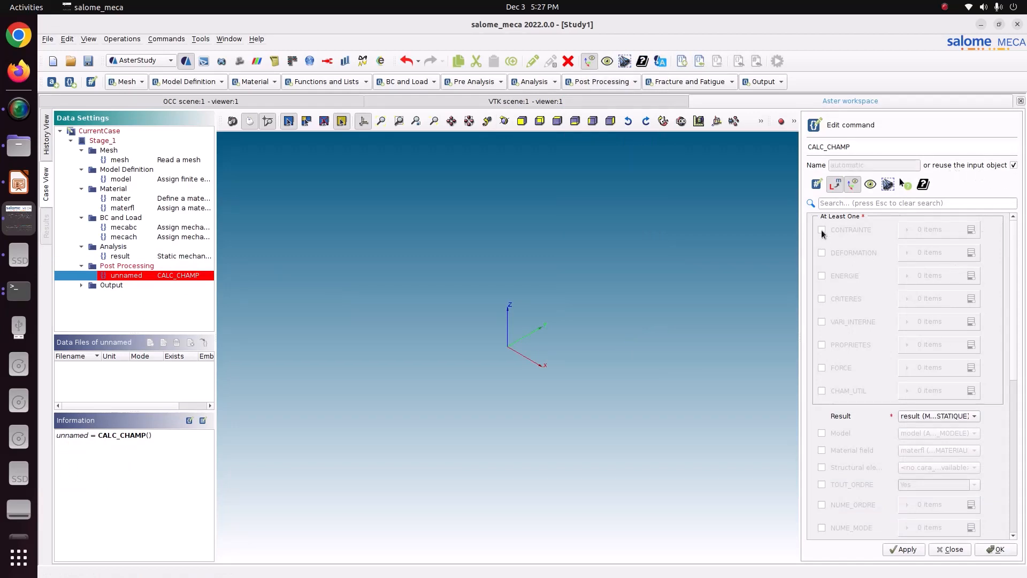
# Enable CONTRAINTE in the CALC_CHAMP command and add the SIGM_ELNO and SIGM_NOEU stress fields.
pyautogui.click(821, 230)
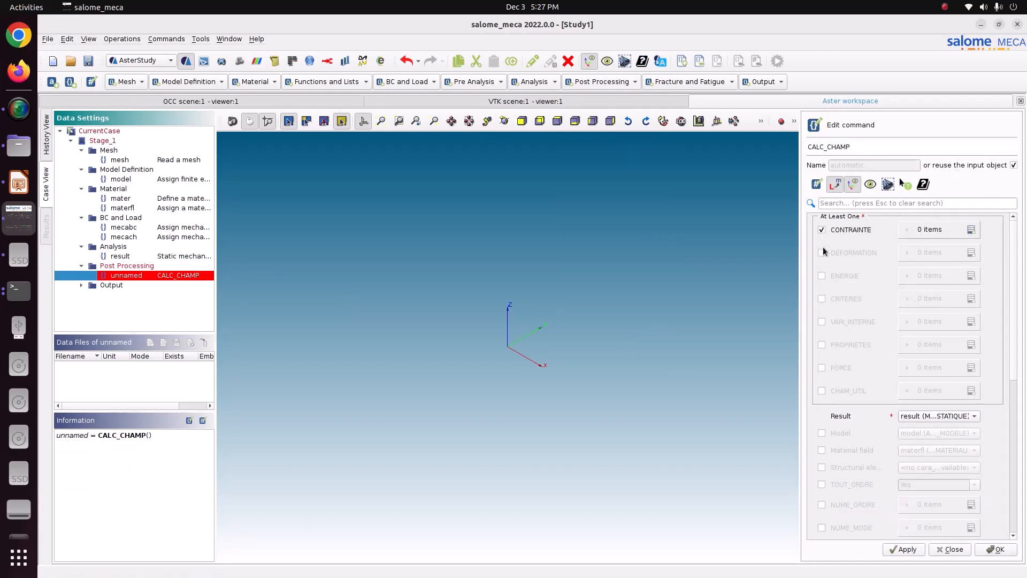
pyautogui.click(969, 231)
pyautogui.click(933, 253)
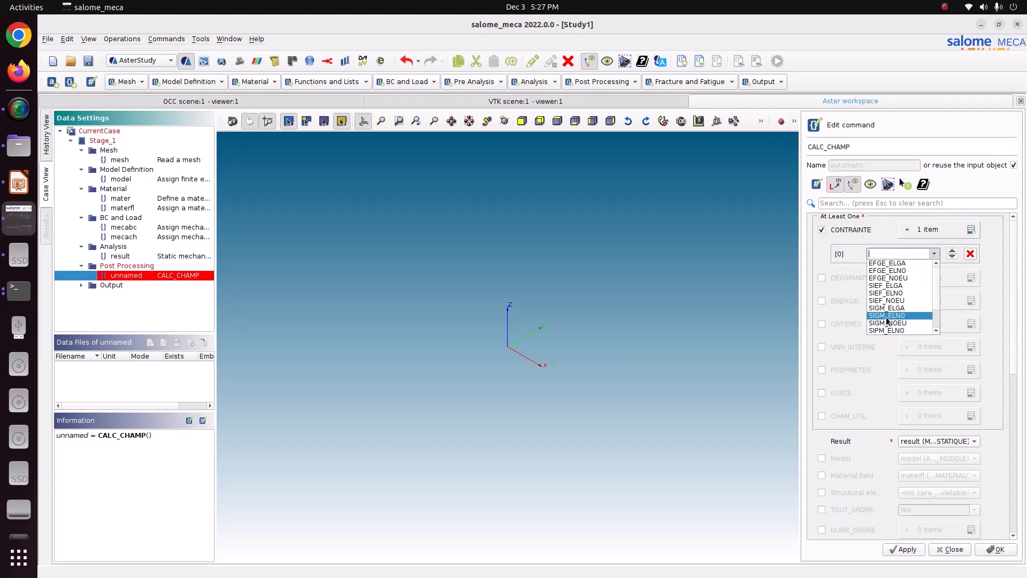
pyautogui.click(887, 316)
pyautogui.click(971, 230)
pyautogui.click(933, 271)
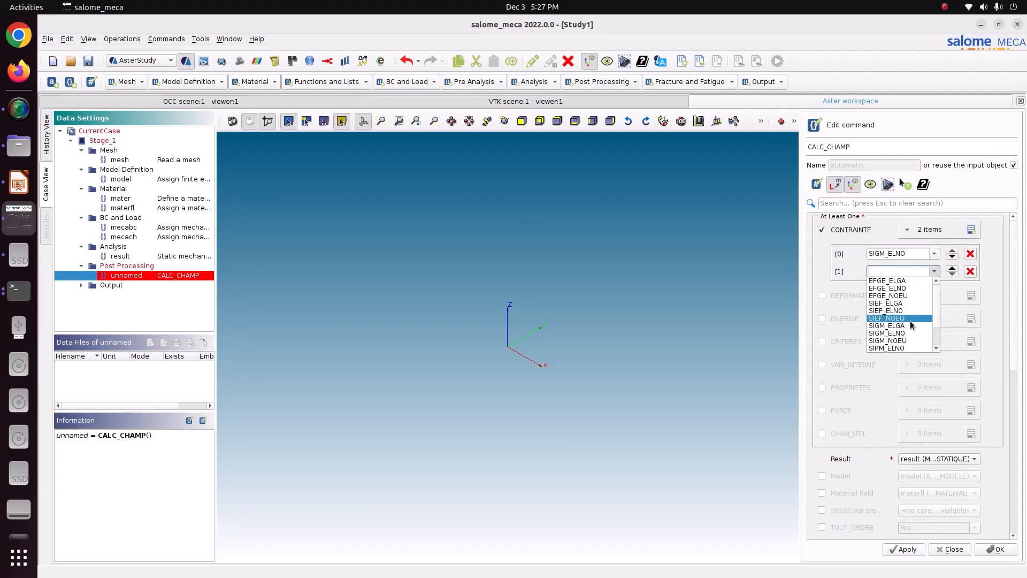
pyautogui.click(905, 340)
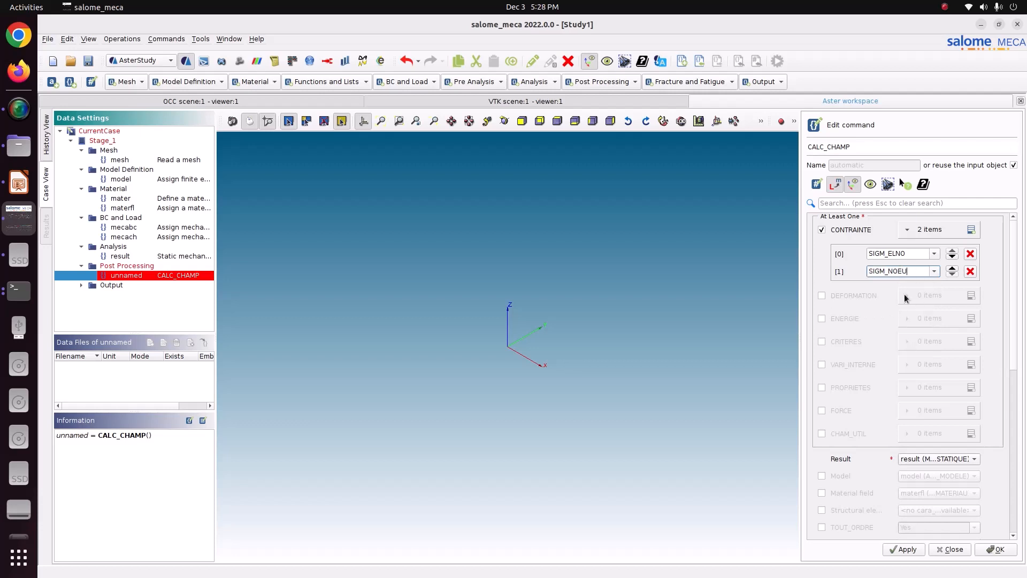
# Enable CRITERES in the CALC_CHAMP command and add the SIEQ_ELNO and SIEQ_NOEU equivalent stress fields.
pyautogui.click(841, 342)
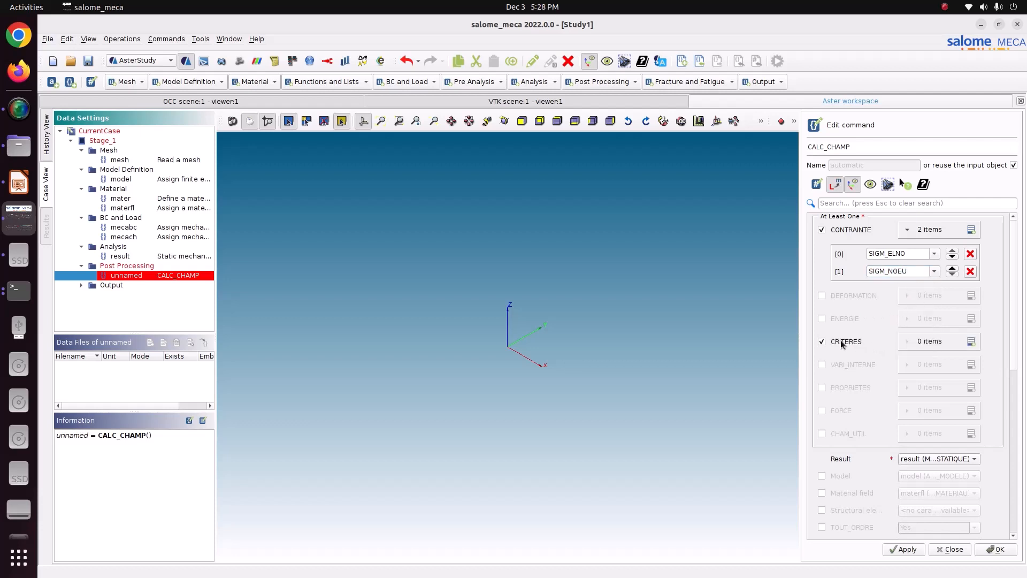
pyautogui.click(970, 341)
pyautogui.click(934, 365)
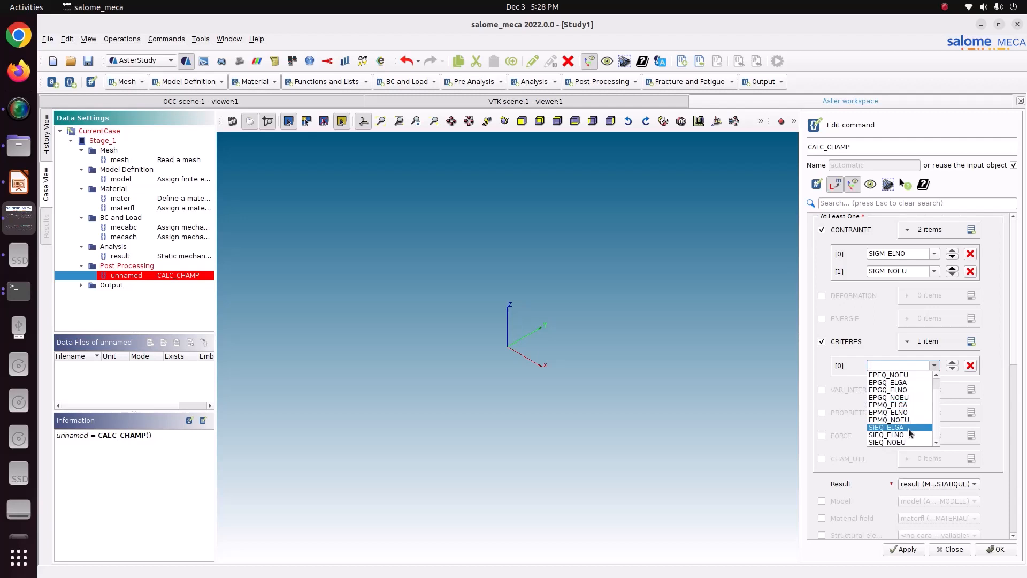
pyautogui.click(889, 435)
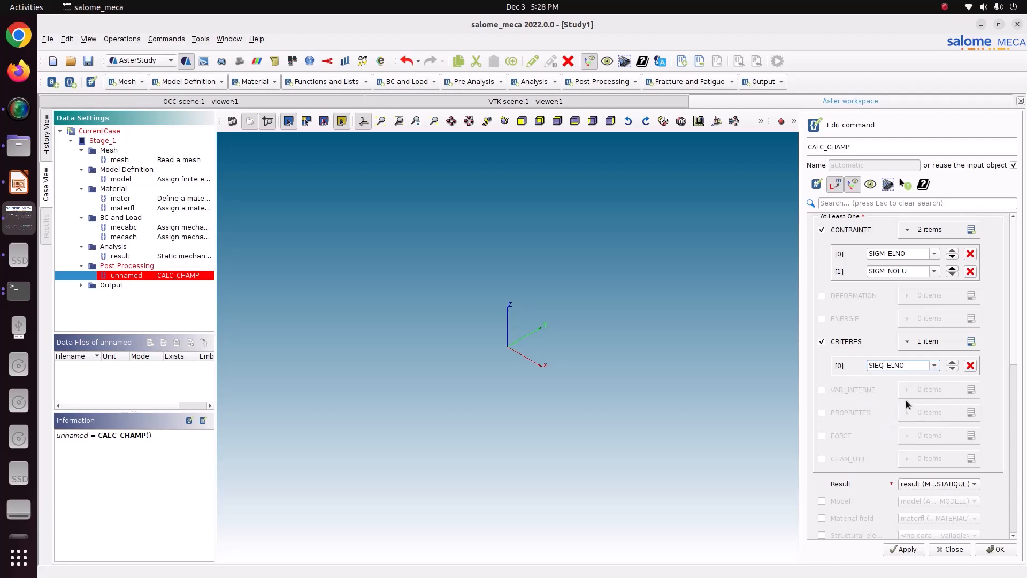
pyautogui.click(970, 341)
pyautogui.click(934, 383)
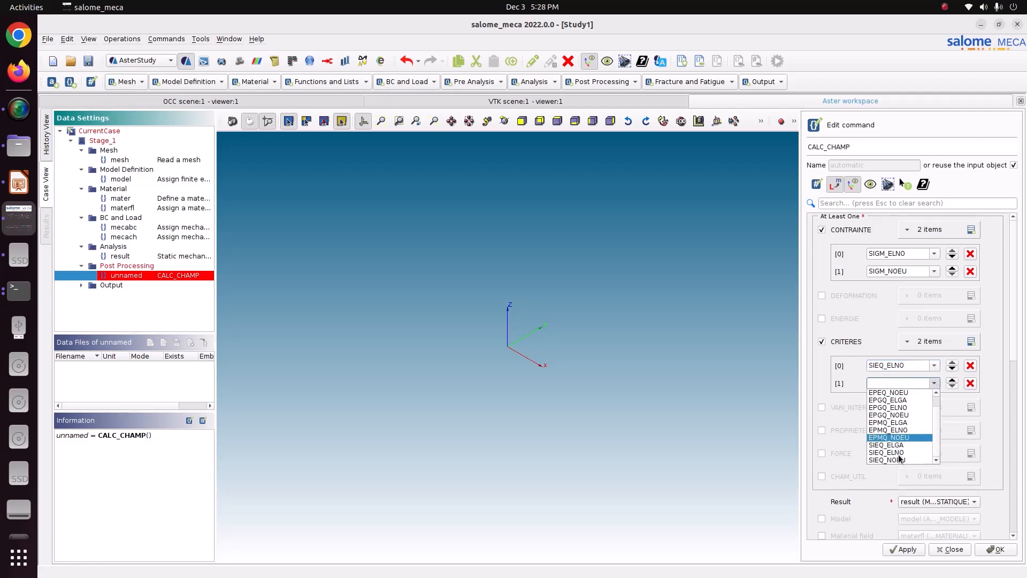
pyautogui.click(872, 460)
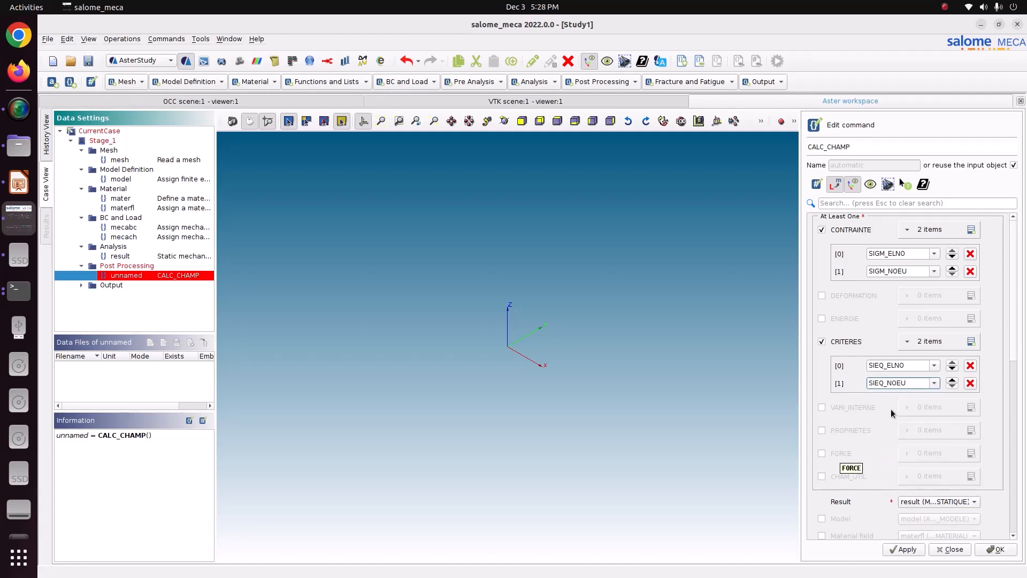
pyautogui.scroll(-1, 903, 520)
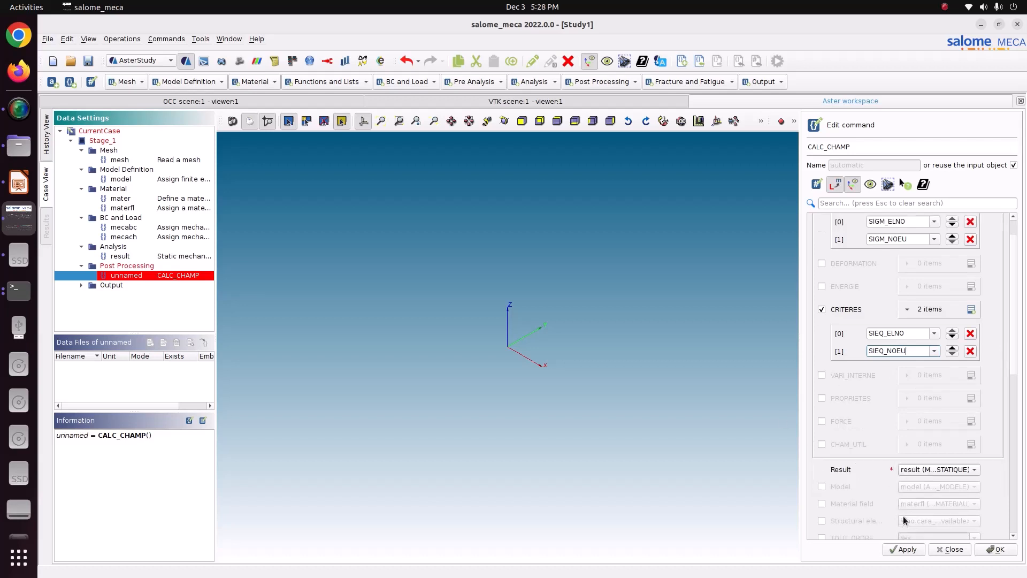
# Enable the model and the materfl material field in the CALC_CHAMP command and store it.
pyautogui.click(841, 487)
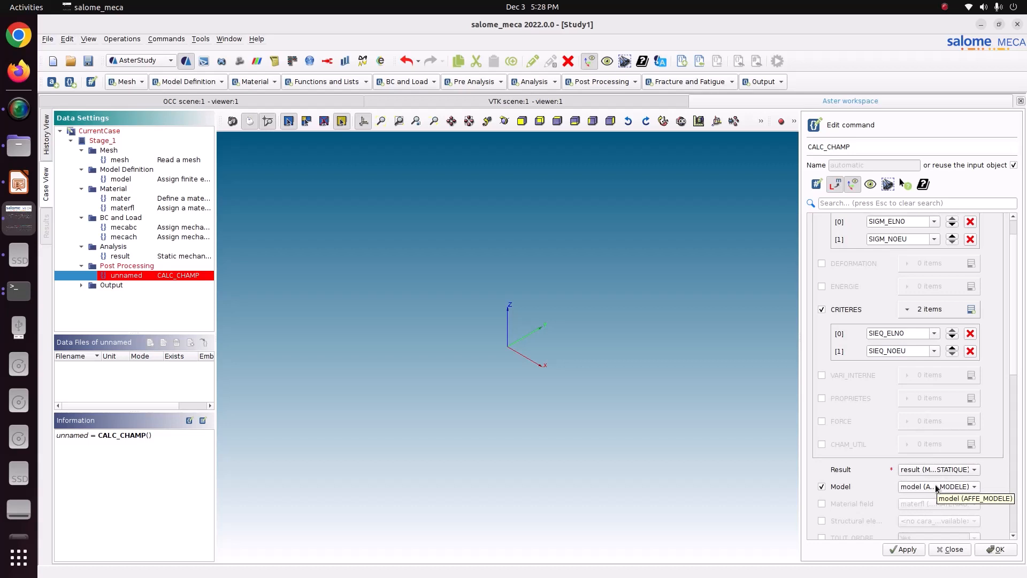
pyautogui.click(856, 504)
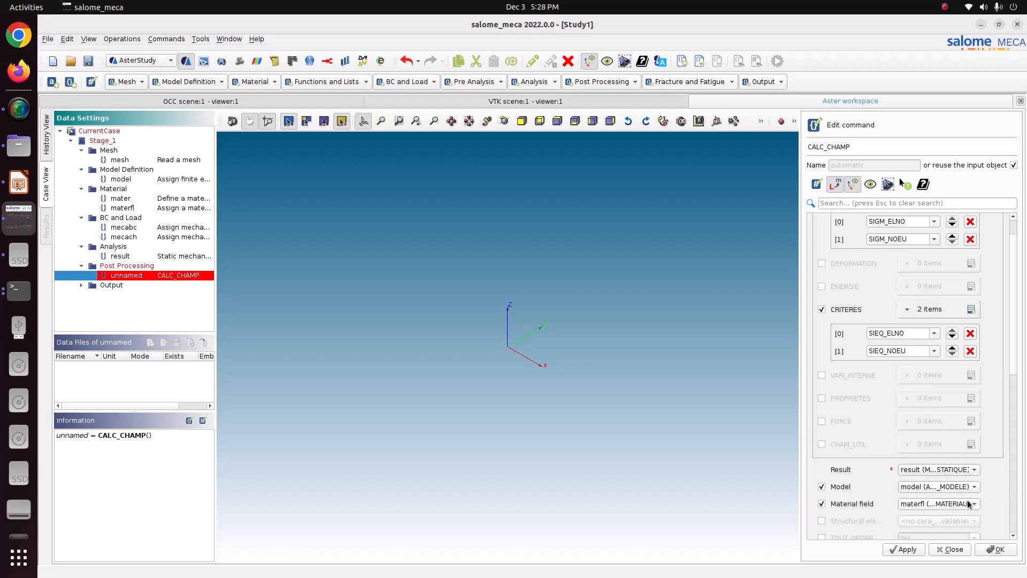
pyautogui.click(896, 550)
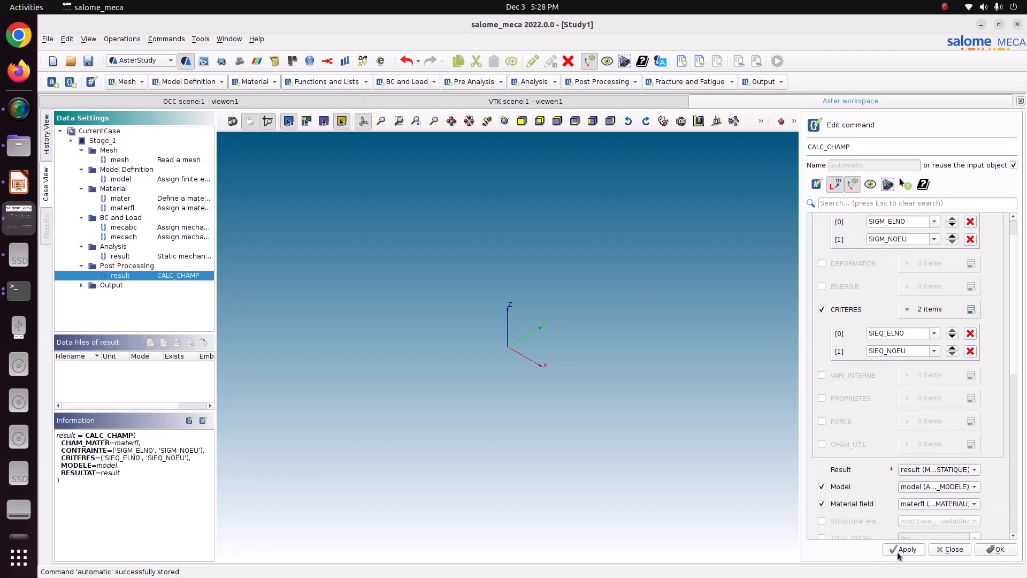
pyautogui.click(1008, 553)
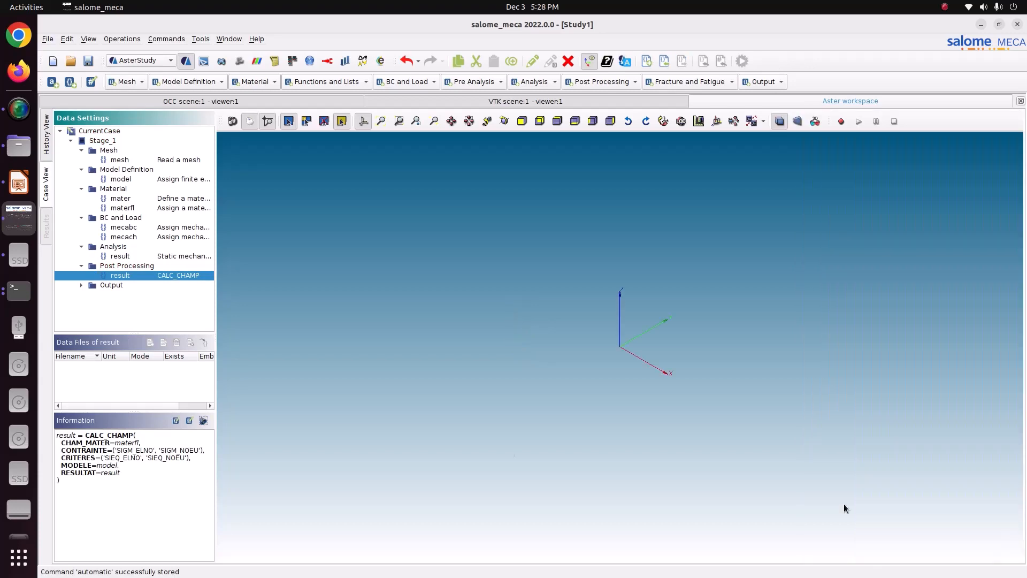
# Edit the output results command to include the mesh with the result, set TOUT_CHAM to Yes, and store it.
pyautogui.click(81, 285)
pyautogui.doubleClick(115, 293)
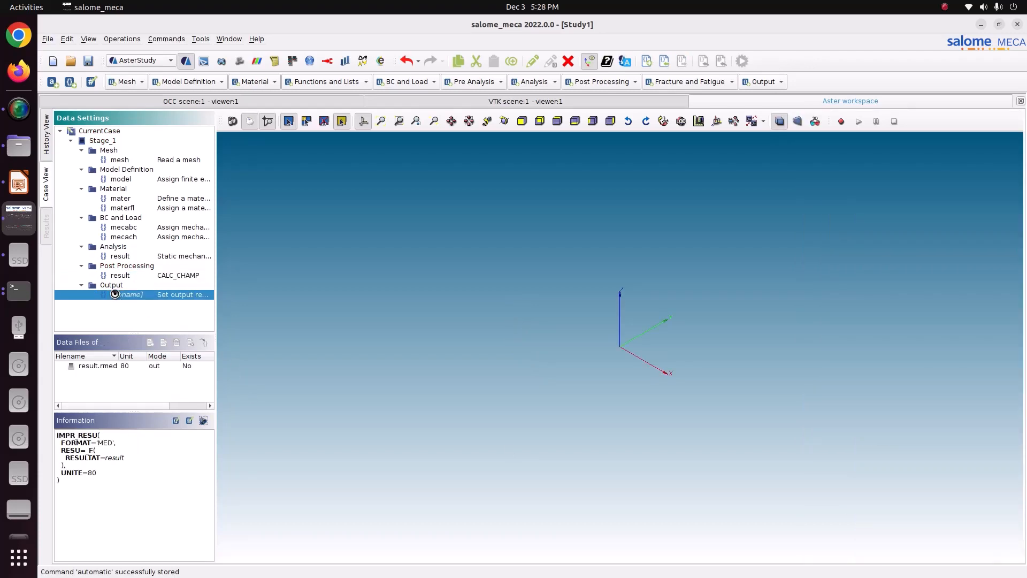
pyautogui.click(916, 244)
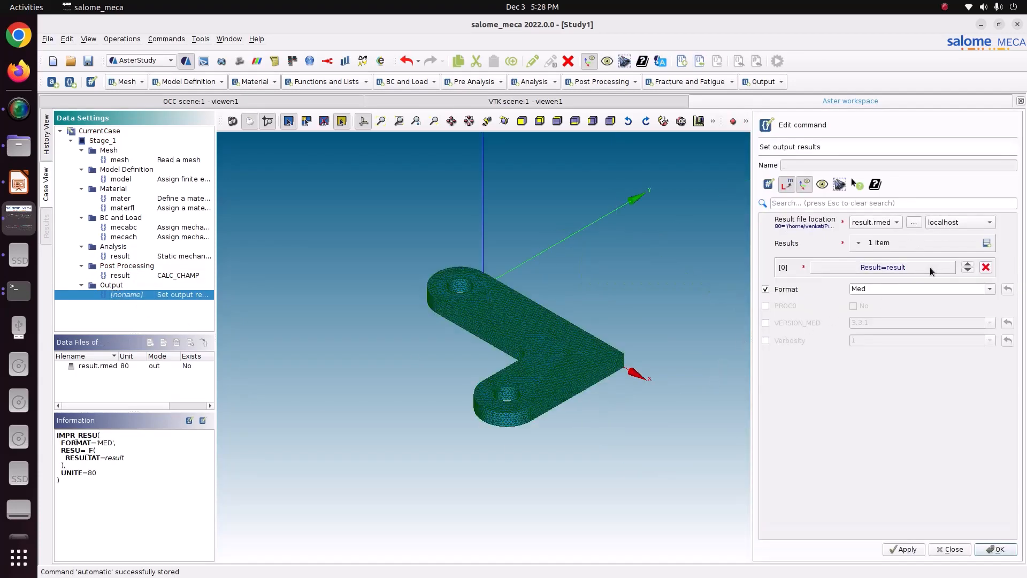
pyautogui.click(930, 267)
pyautogui.click(794, 227)
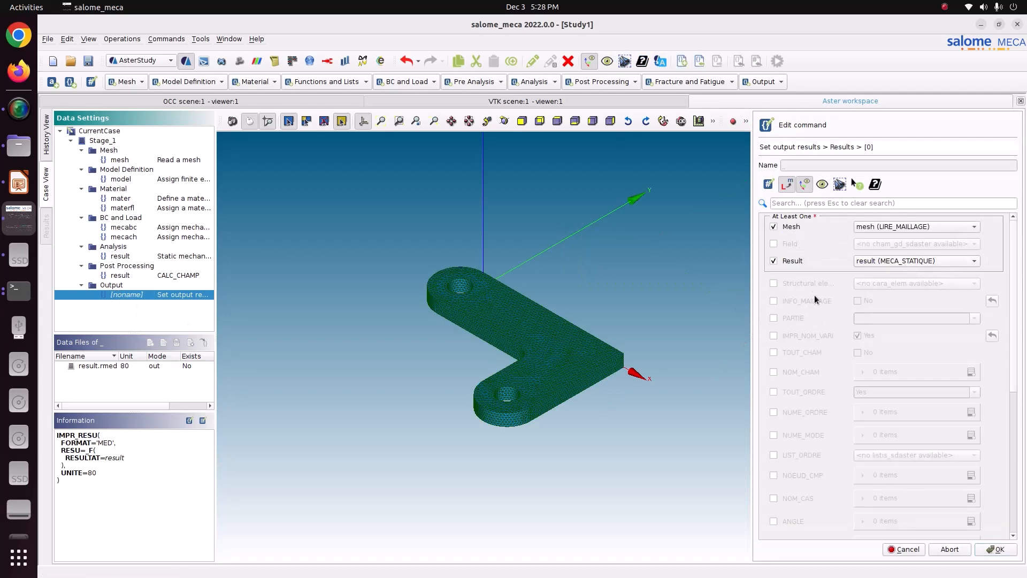
pyautogui.click(819, 349)
pyautogui.click(857, 352)
pyautogui.click(996, 549)
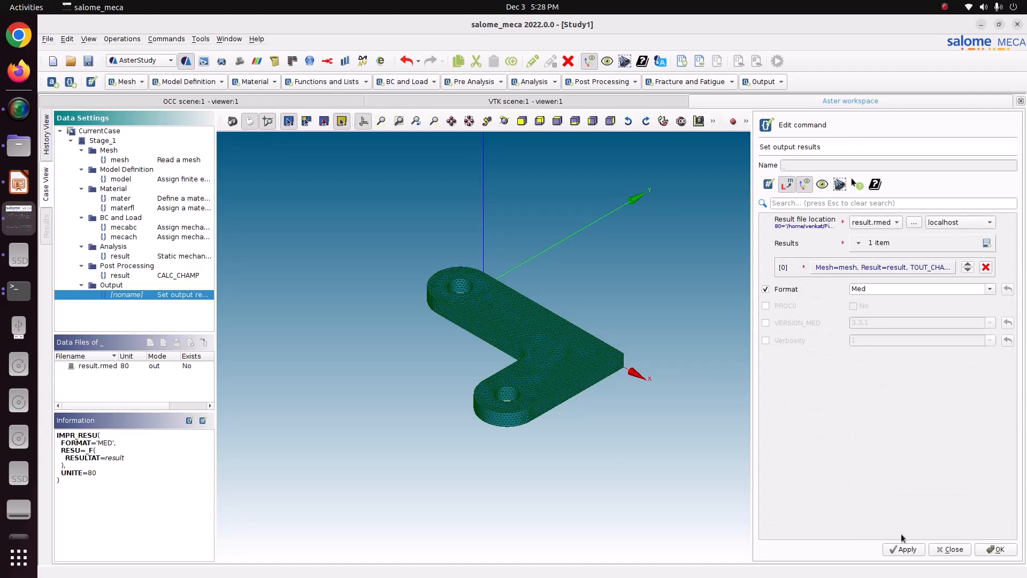
pyautogui.click(904, 551)
pyautogui.click(995, 550)
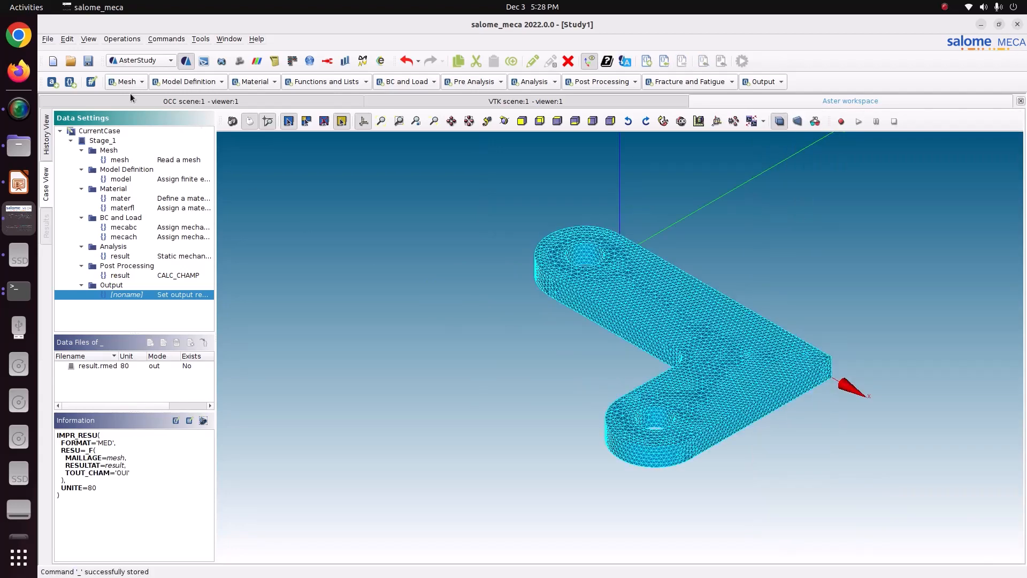
# Save the study and run Stage_1 of the current case with auto refresh every 5s.
pyautogui.click(87, 61)
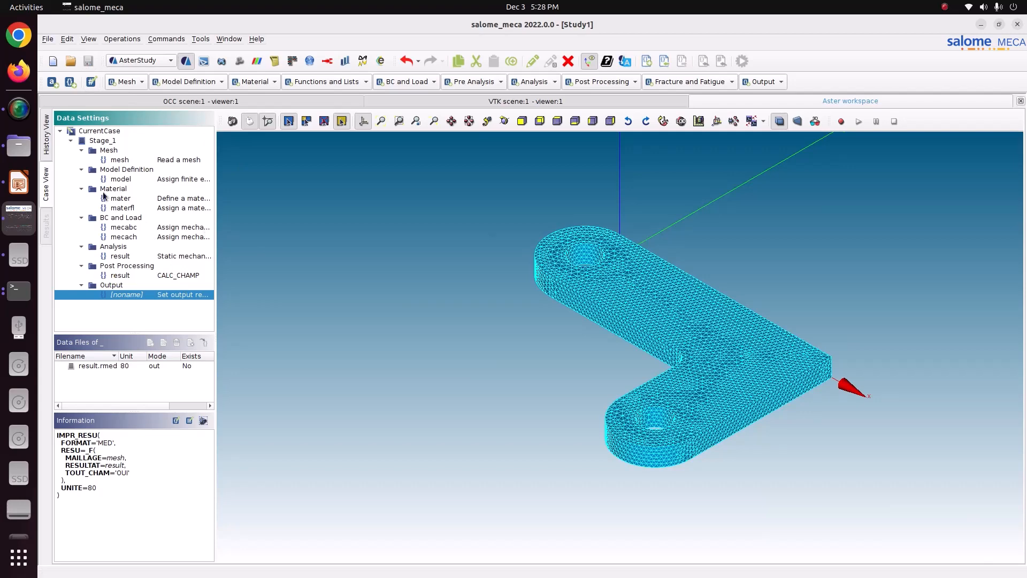
pyautogui.click(47, 150)
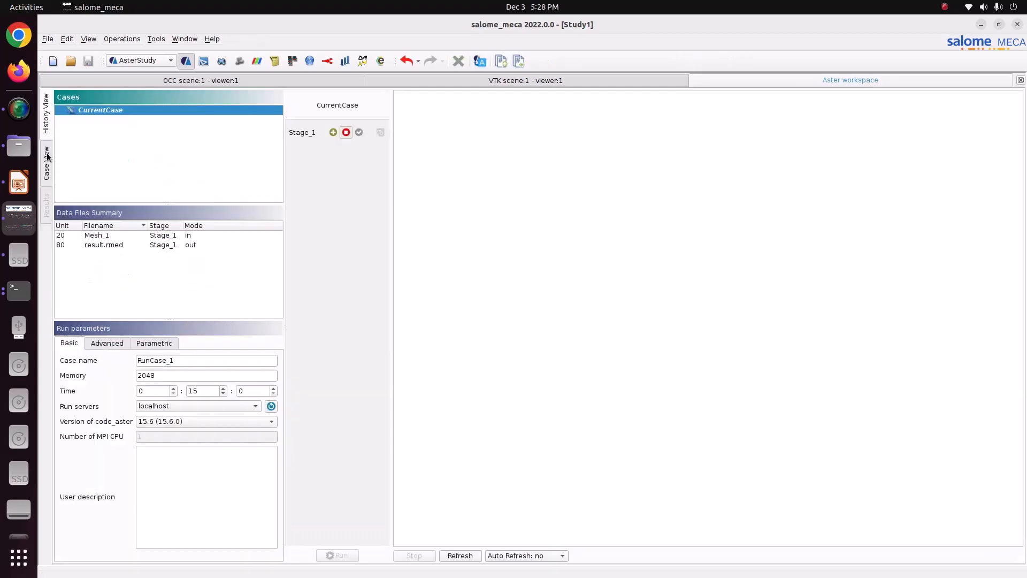
pyautogui.click(333, 132)
pyautogui.click(528, 555)
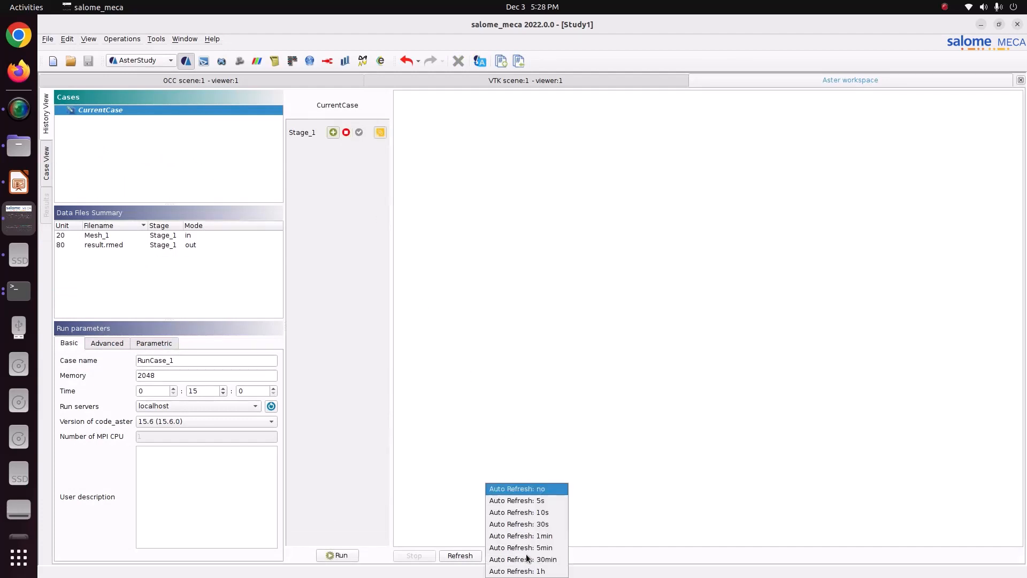
pyautogui.click(533, 502)
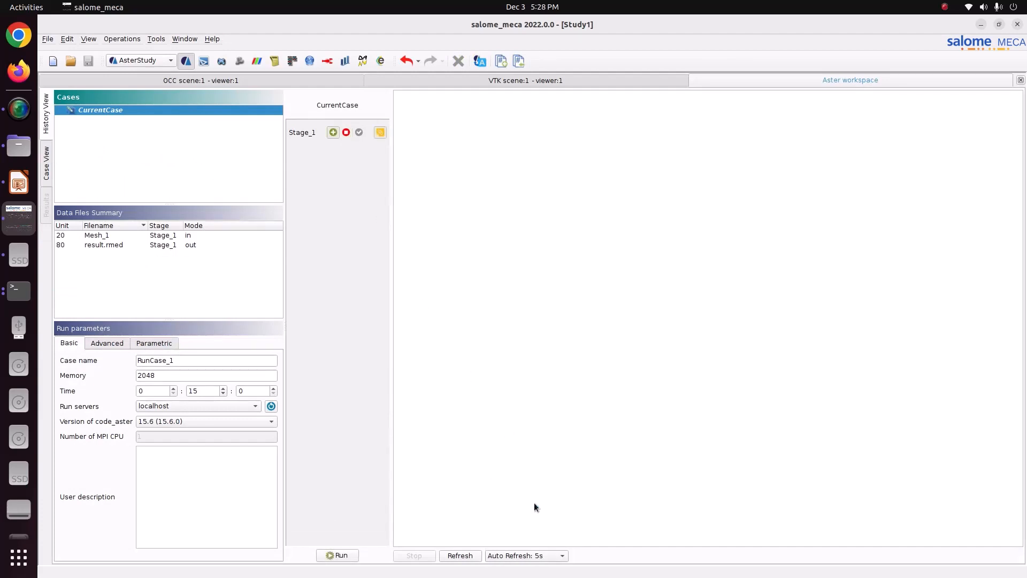
pyautogui.click(332, 556)
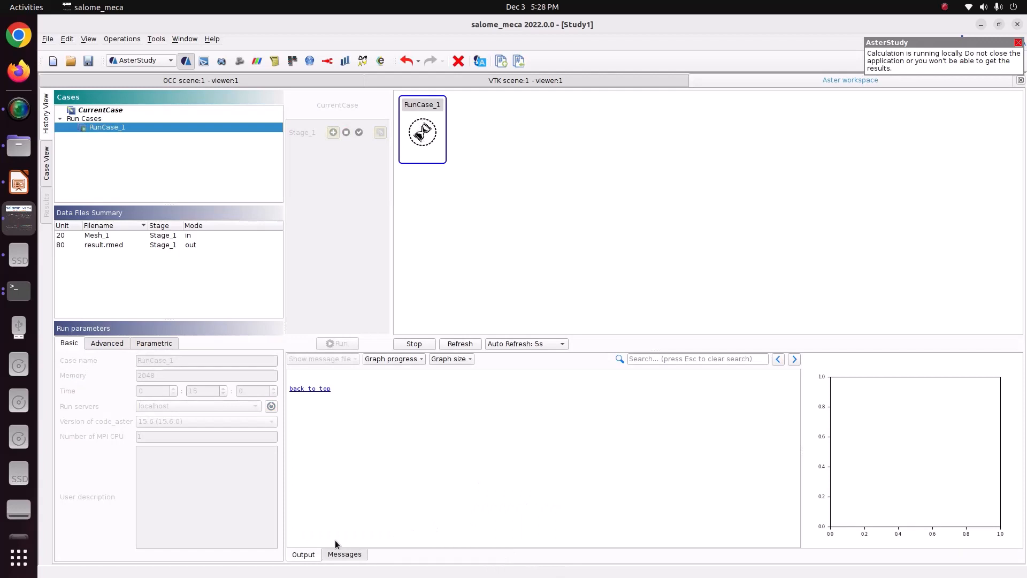
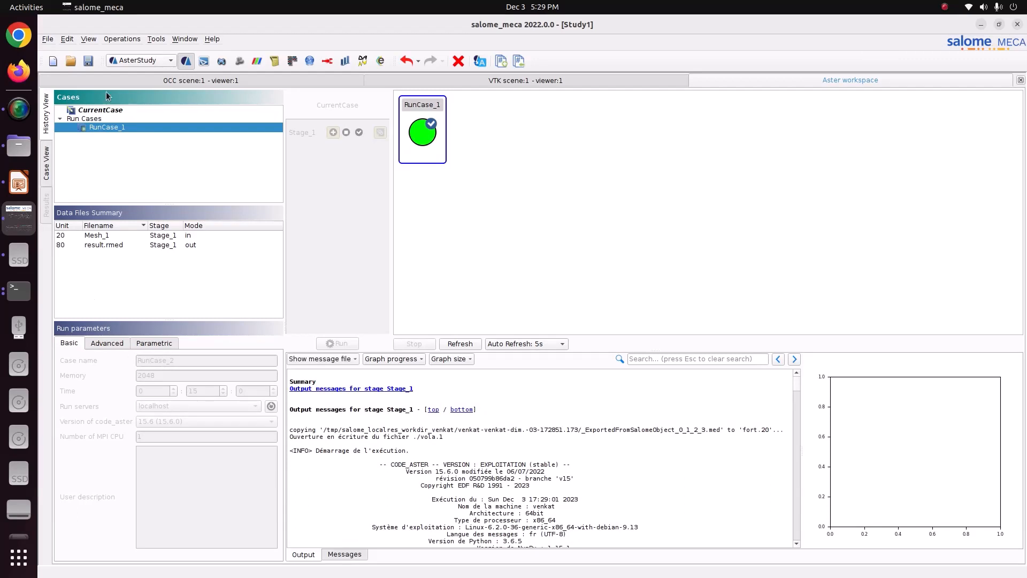
# Save the study after the run and switch to the ParaViS module.
pyautogui.click(88, 60)
pyautogui.click(128, 61)
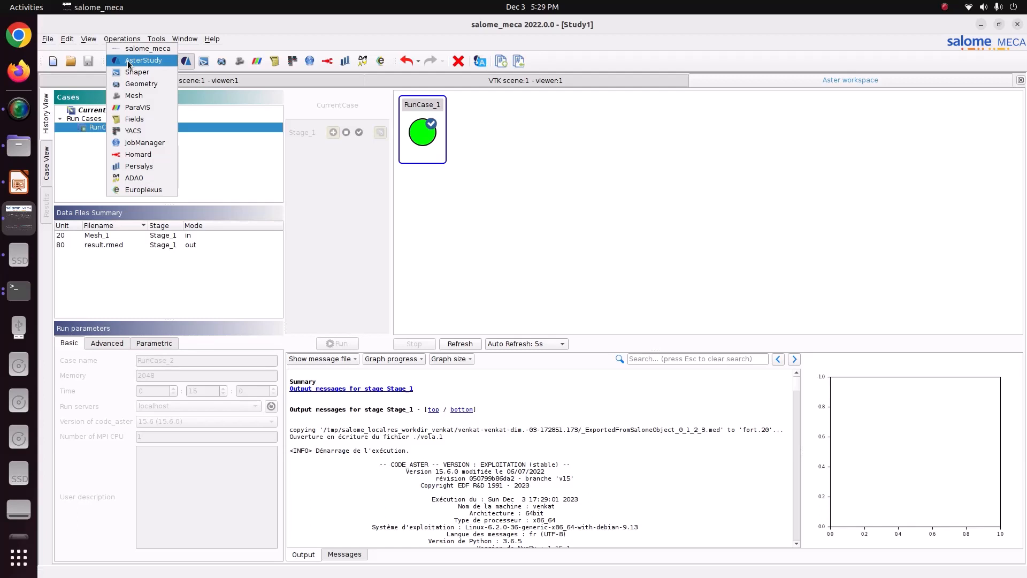
pyautogui.press('Escape')
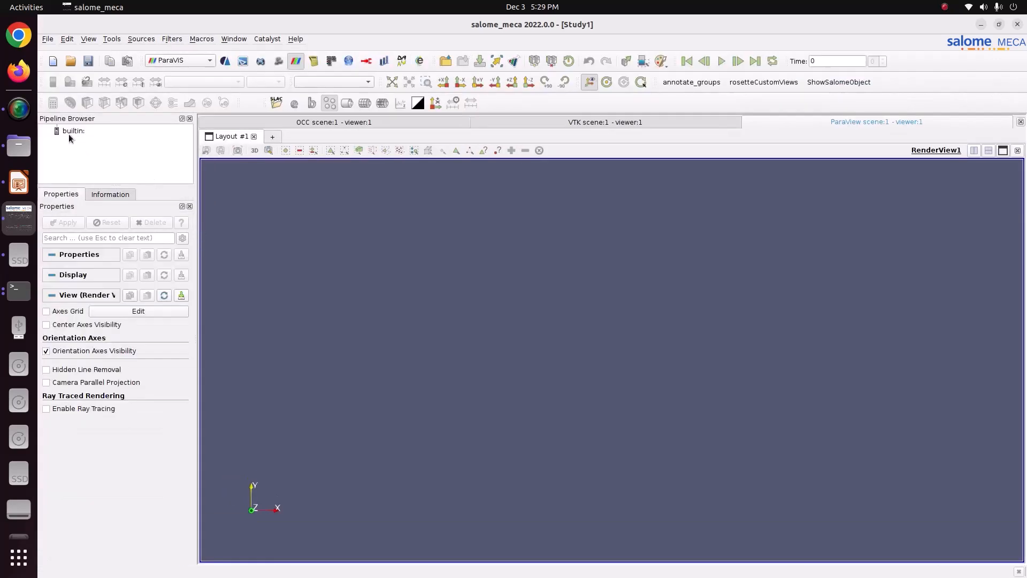
# Open result.rmed from the Pictures/CODE_ASTER/53_bracket folder and load its fields into the render view.
pyautogui.rightClick(65, 131)
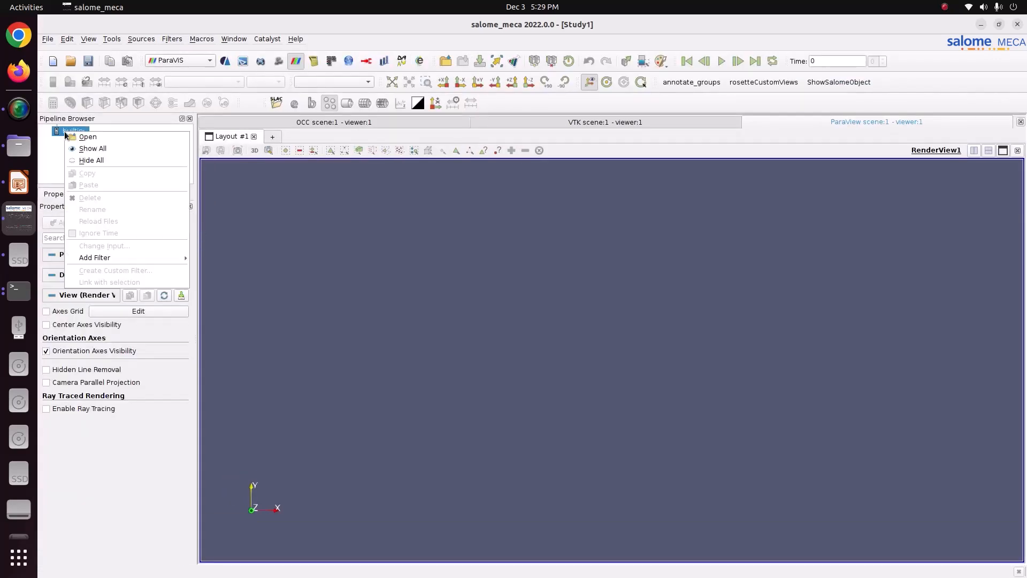
pyautogui.click(83, 137)
pyautogui.click(313, 228)
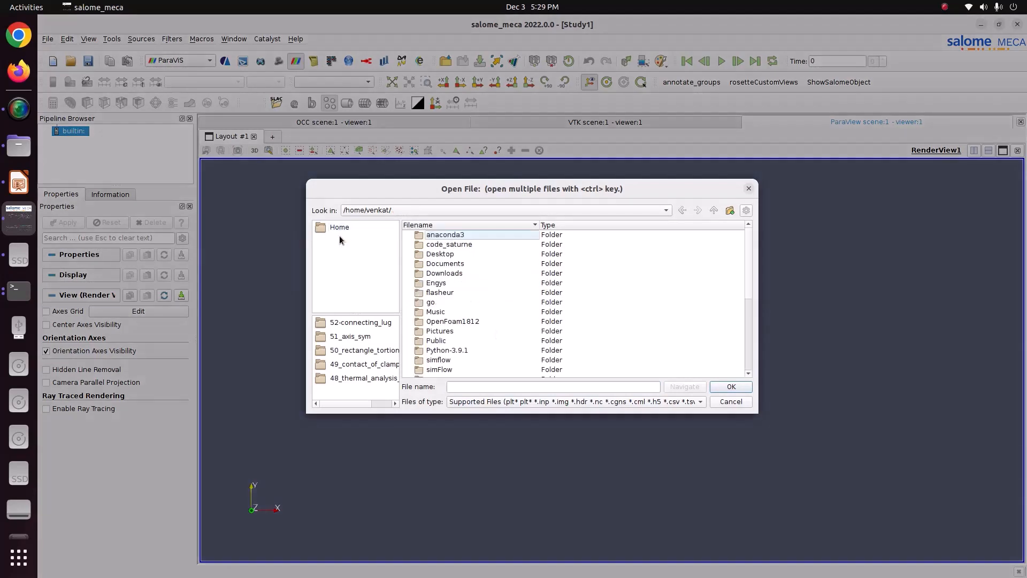
pyautogui.doubleClick(448, 331)
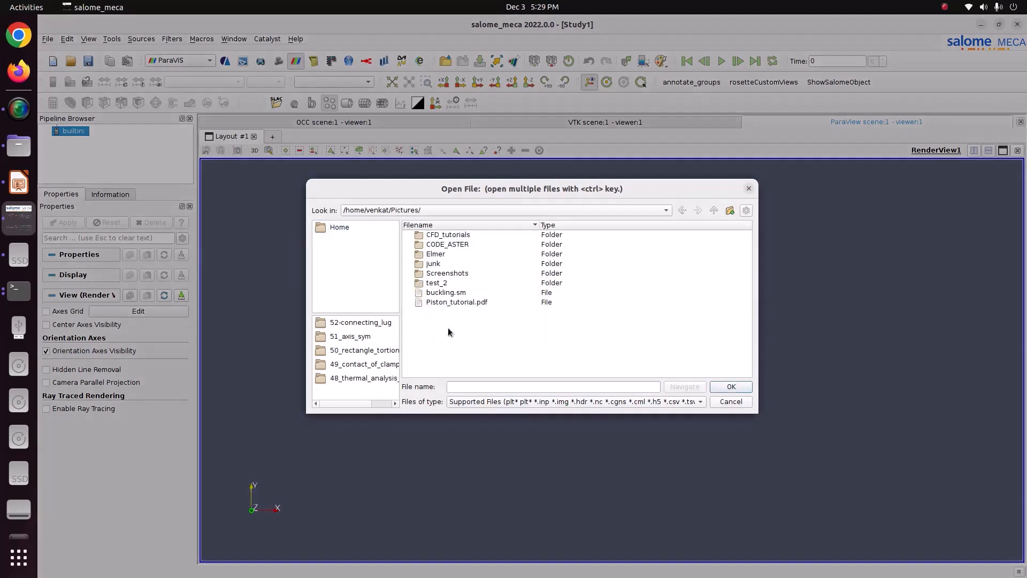
pyautogui.doubleClick(448, 246)
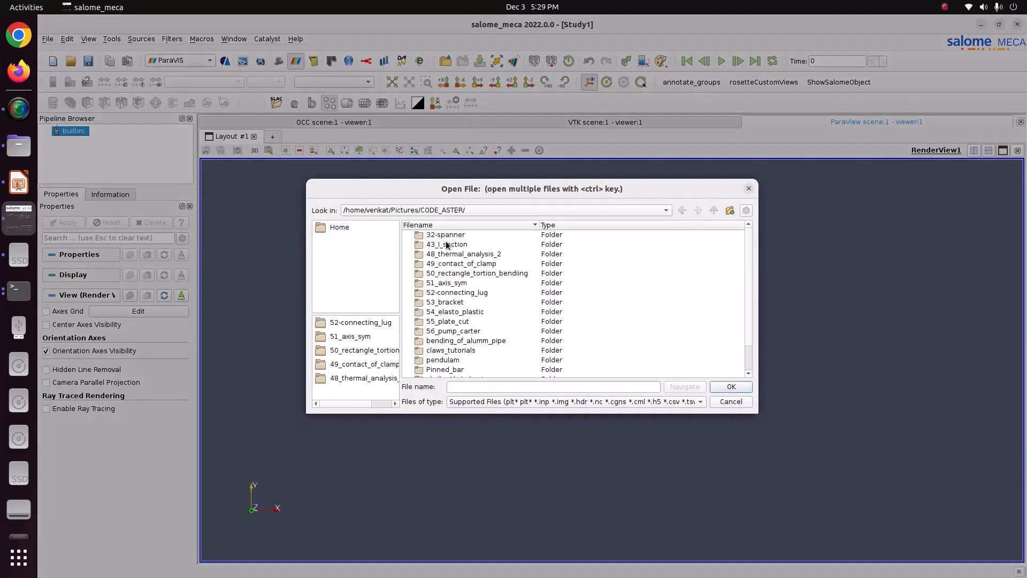
pyautogui.doubleClick(461, 309)
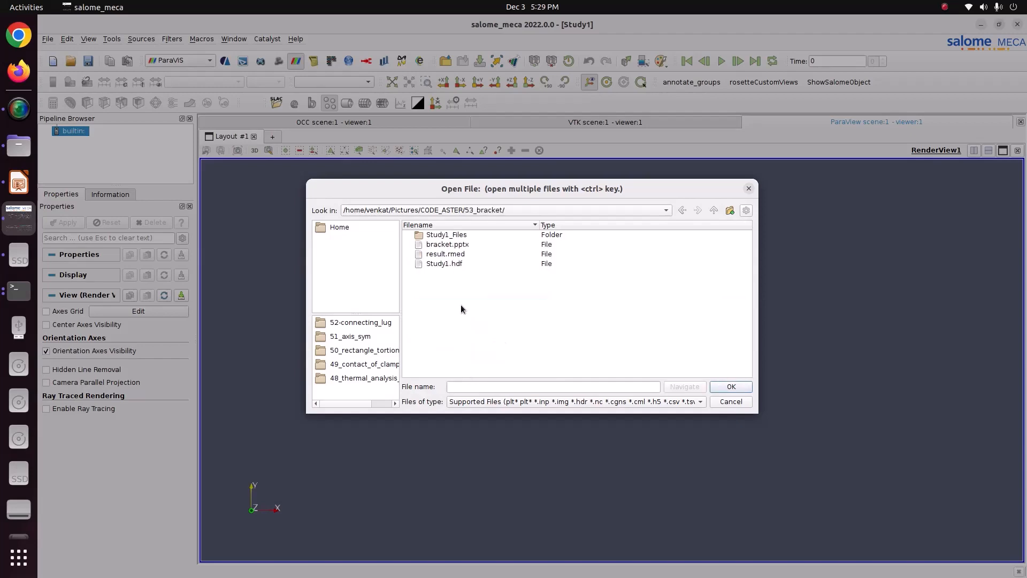
pyautogui.click(448, 256)
pyautogui.press('Return')
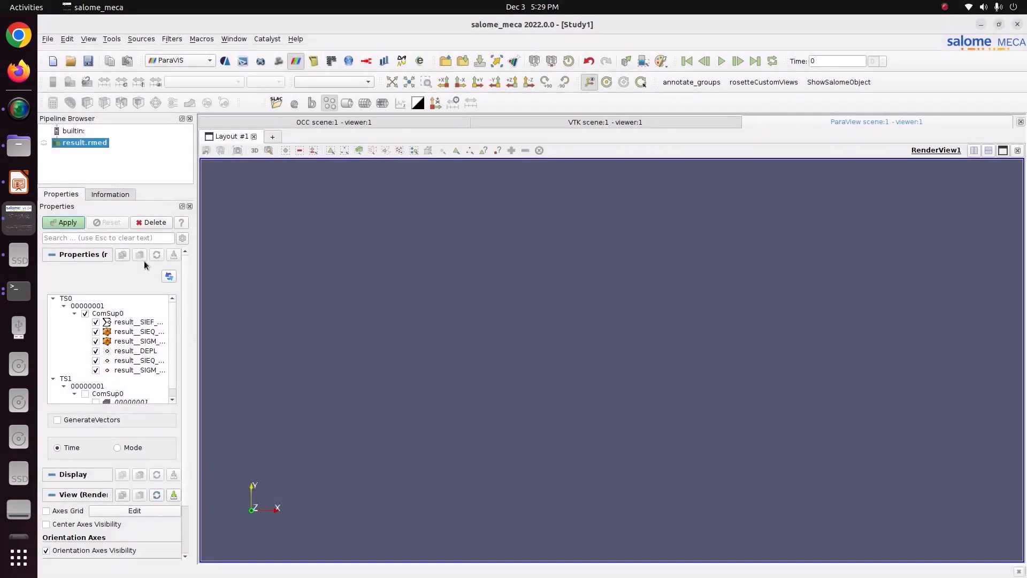
pyautogui.click(63, 223)
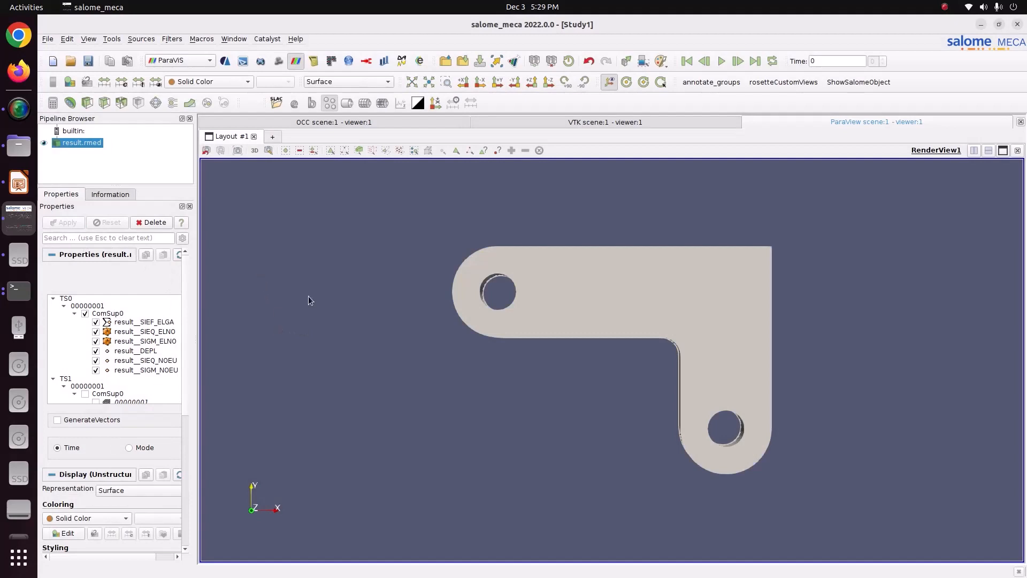
# Color the bracket by the result__DEPL displacement magnitude and view it at an angle.
pyautogui.moveTo(308, 300); pyautogui.dragTo(532, 336)
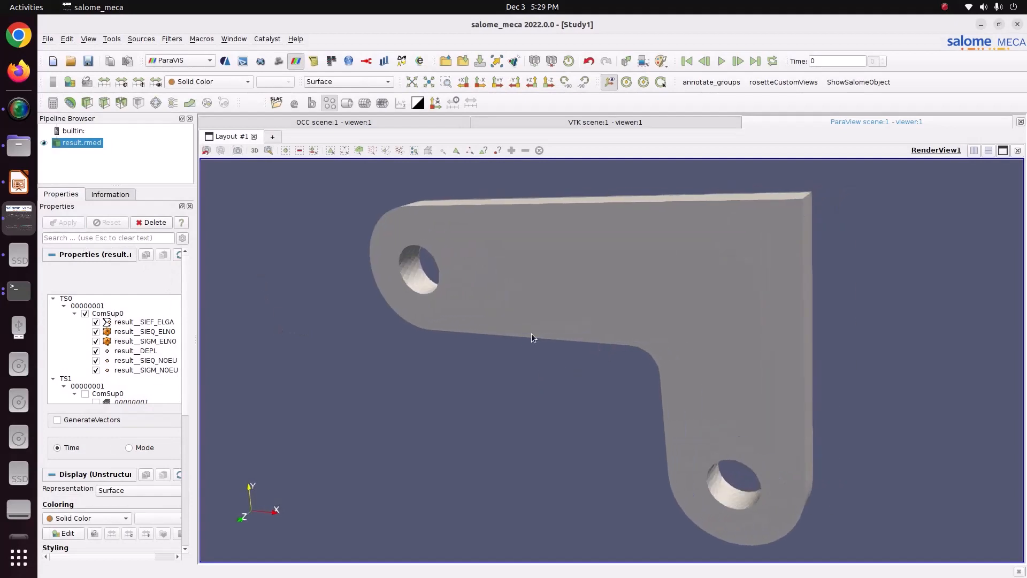
pyautogui.click(203, 83)
pyautogui.click(206, 95)
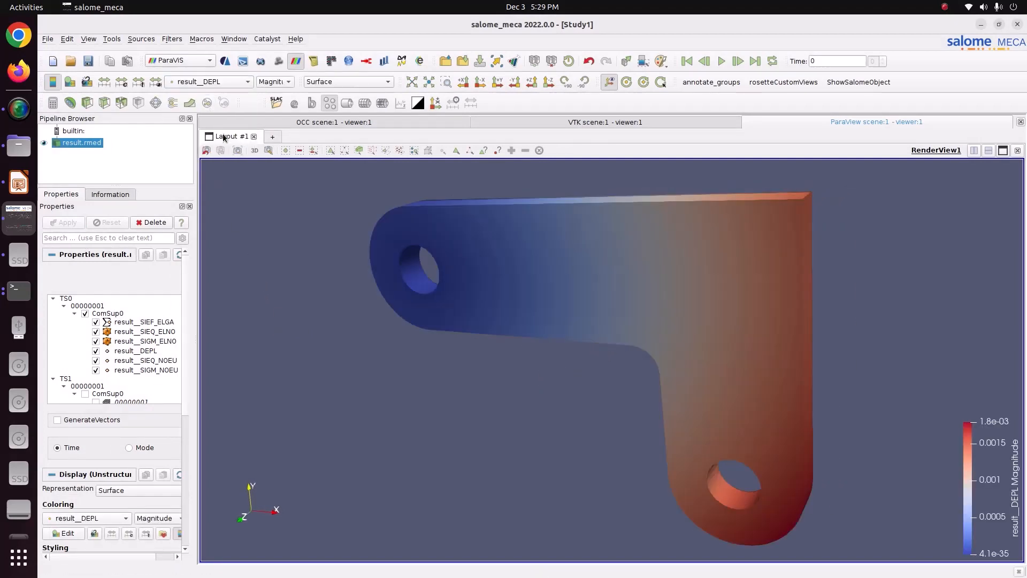
pyautogui.moveTo(504, 367); pyautogui.dragTo(479, 359)
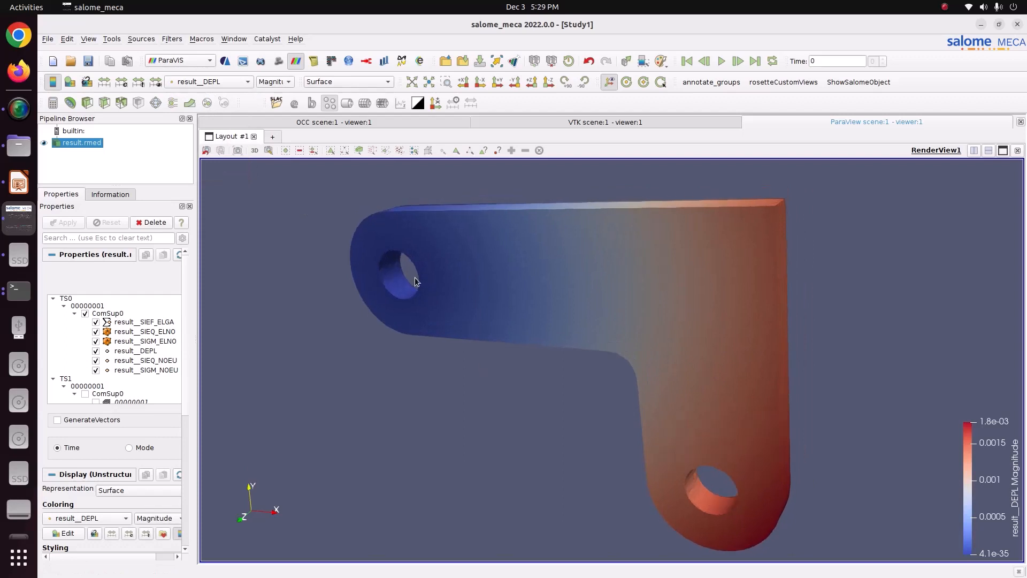
# Apply a Warp By Vector filter using result__DEPL with a scale factor of about 383.689 and inspect the deformed bracket.
pyautogui.click(194, 109)
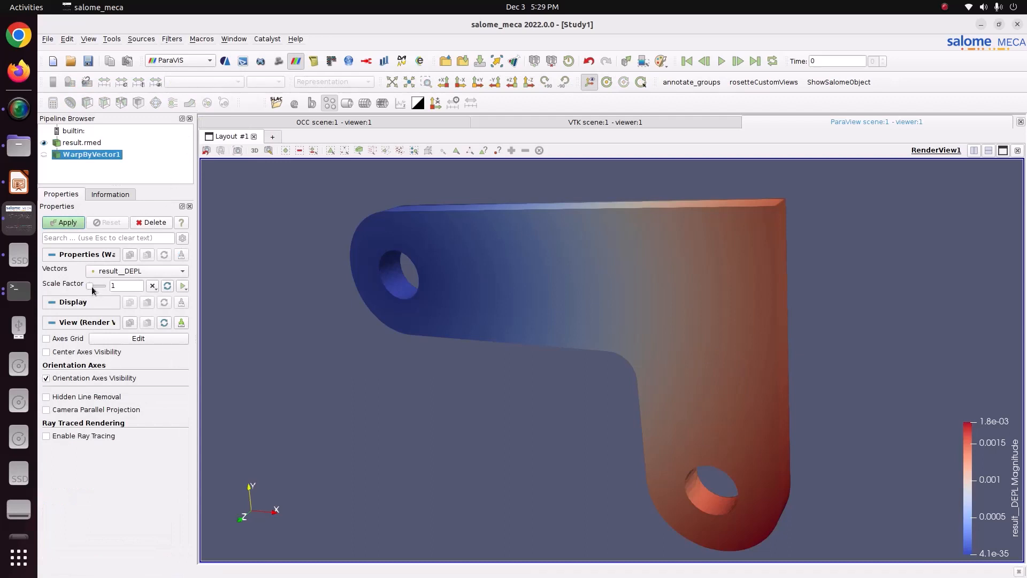
pyautogui.moveTo(90, 285); pyautogui.dragTo(94, 286)
pyautogui.click(71, 223)
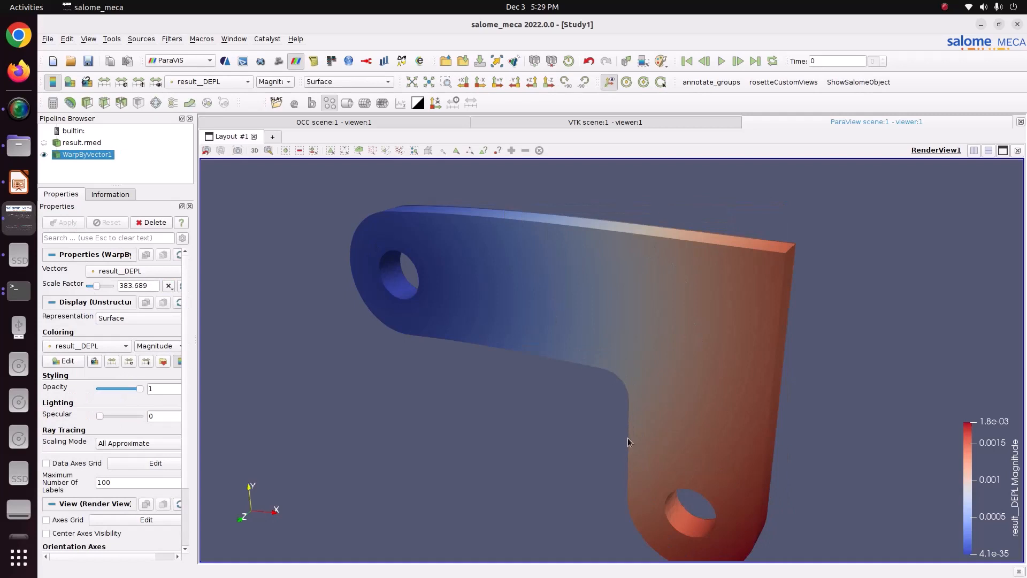
pyautogui.moveTo(627, 437); pyautogui.dragTo(664, 389)
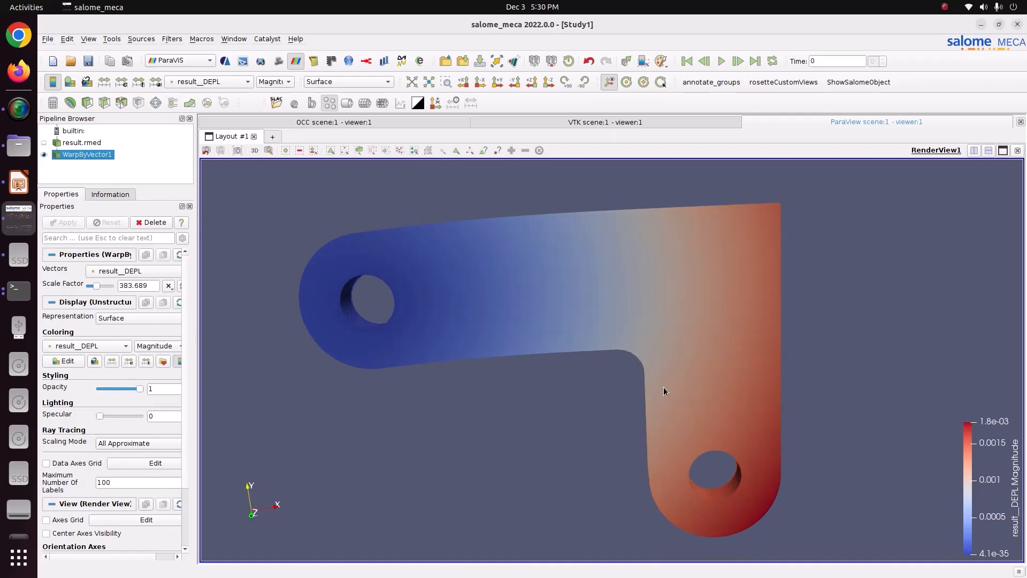
pyautogui.moveTo(663, 386)
pyautogui.mouseDown()
pyautogui.moveTo(640, 400)
pyautogui.moveTo(652, 400)
pyautogui.mouseUp()
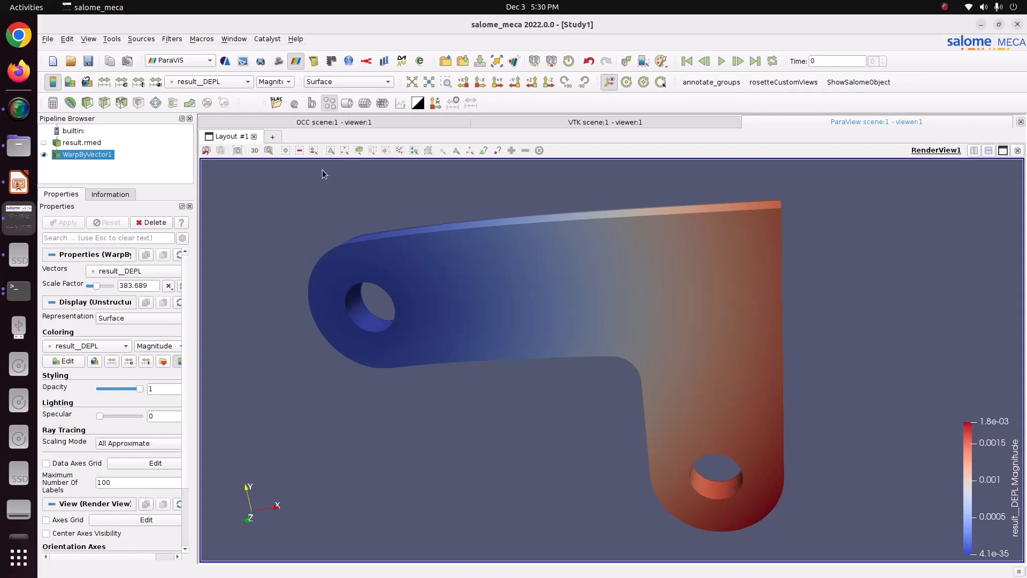
# Color the warped bracket by the VMIS component of result__SIEQ_NOEU and move the color legend up beside the bracket.
pyautogui.click(239, 82)
pyautogui.click(239, 94)
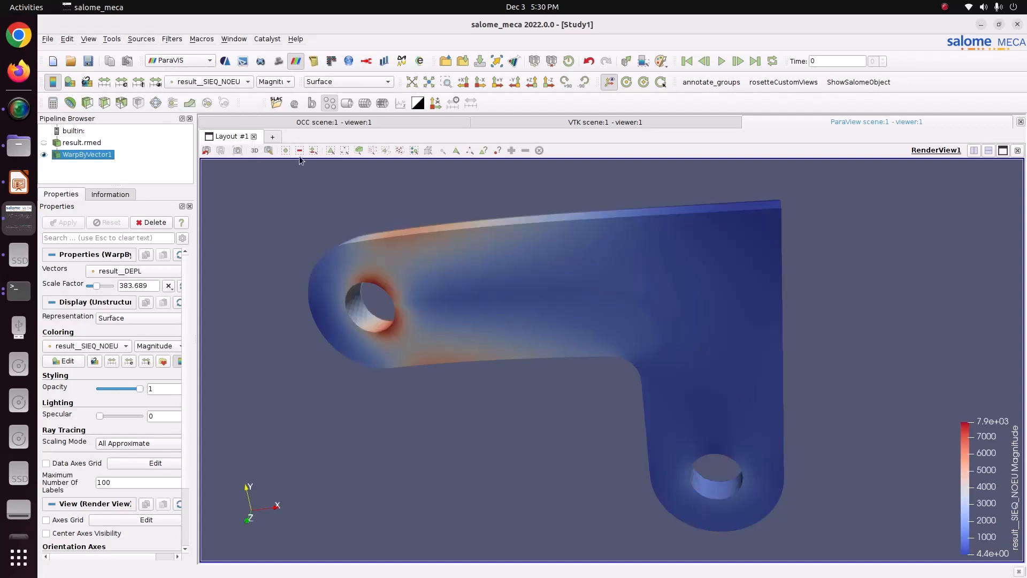
pyautogui.moveTo(445, 324); pyautogui.dragTo(486, 318)
pyautogui.click(277, 82)
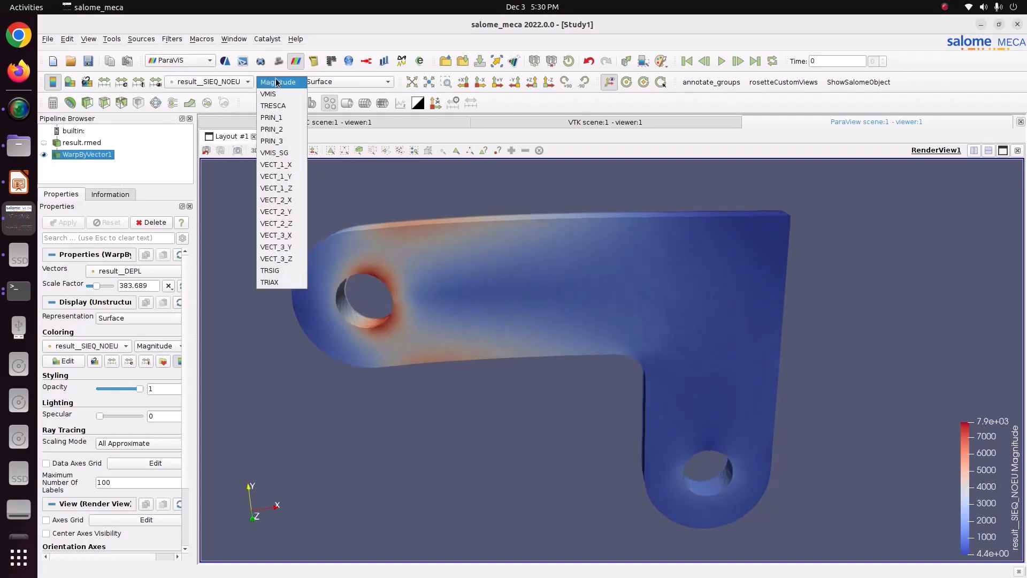
pyautogui.click(268, 93)
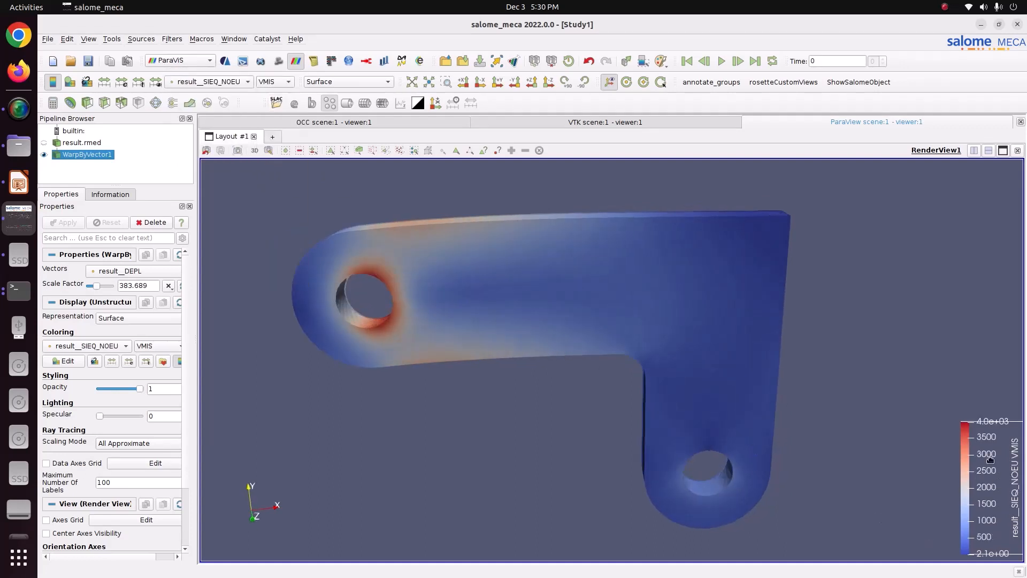
pyautogui.moveTo(989, 460); pyautogui.dragTo(961, 306)
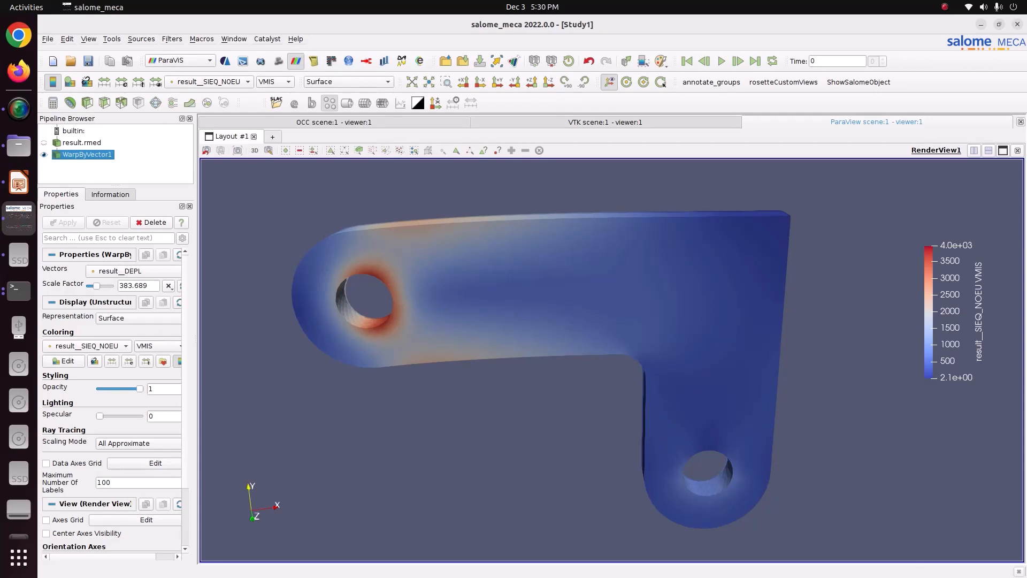
# Apply the Blue to Red Rainbow color preset to the von Mises stress coloring of the warped bracket.
pyautogui.moveTo(729, 359); pyautogui.dragTo(606, 345)
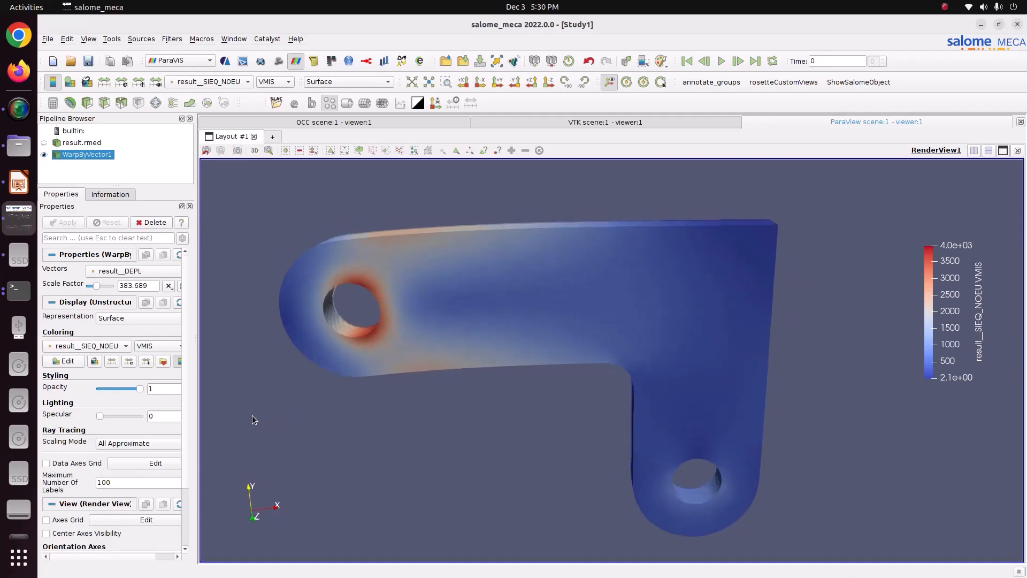
pyautogui.click(164, 362)
pyautogui.click(362, 378)
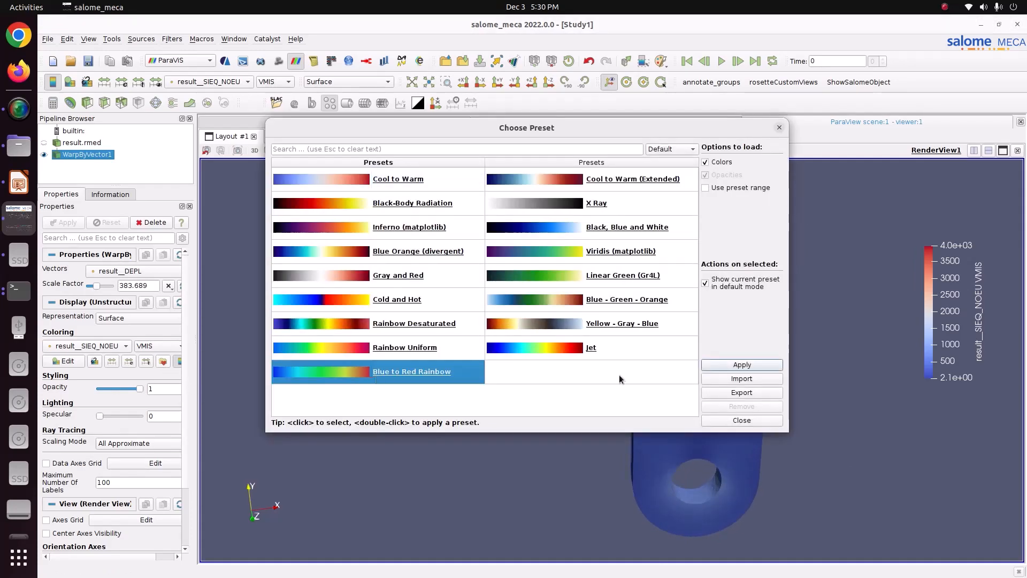
pyautogui.click(730, 366)
pyautogui.click(739, 421)
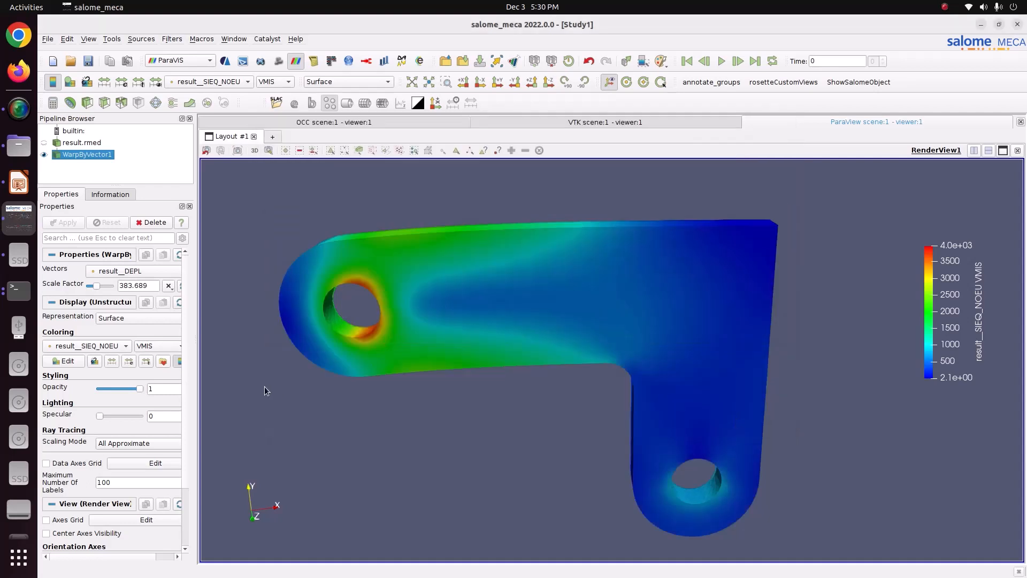
# Set the number of table values in the result__SIEQ_NOEU color map to 12 for discrete stress bands.
pyautogui.click(70, 362)
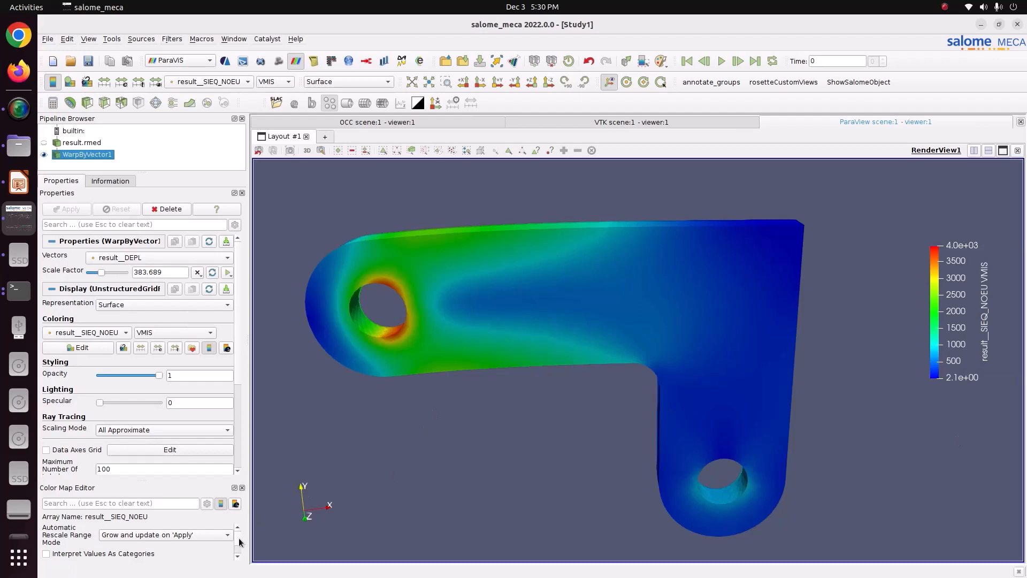
pyautogui.scroll(-3, 241, 543)
pyautogui.doubleClick(210, 536)
pyautogui.write('12')
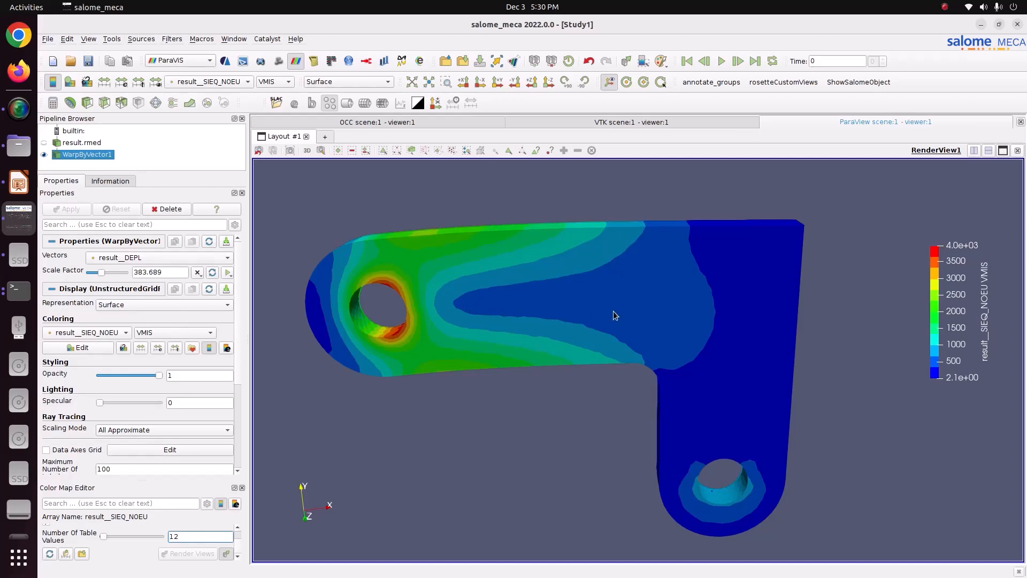
# Create an animation of the warp scale factor ramping from 0 to 1162.692655 over 10 frames.
pyautogui.click(227, 272)
pyautogui.click(227, 272)
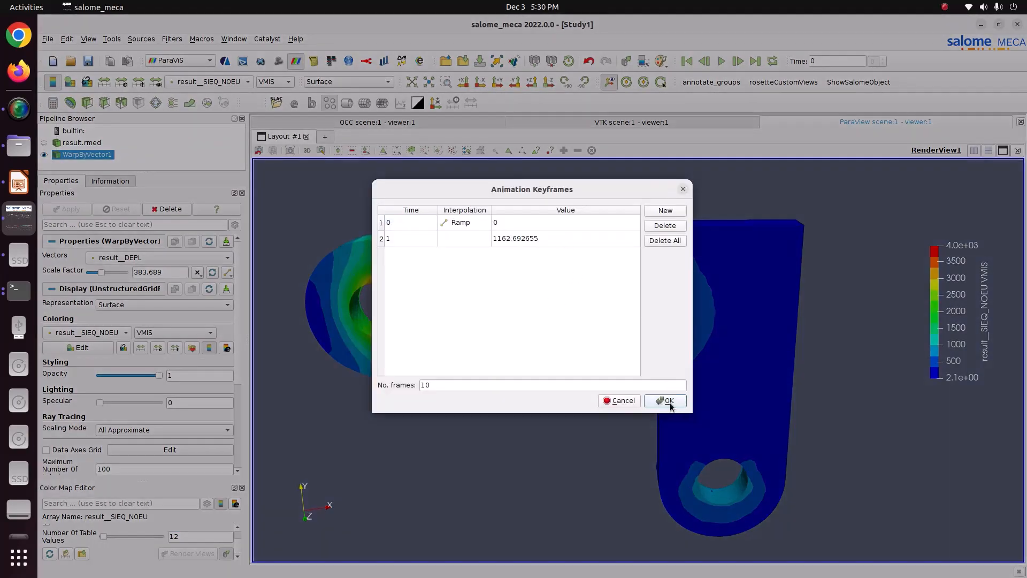
pyautogui.click(666, 400)
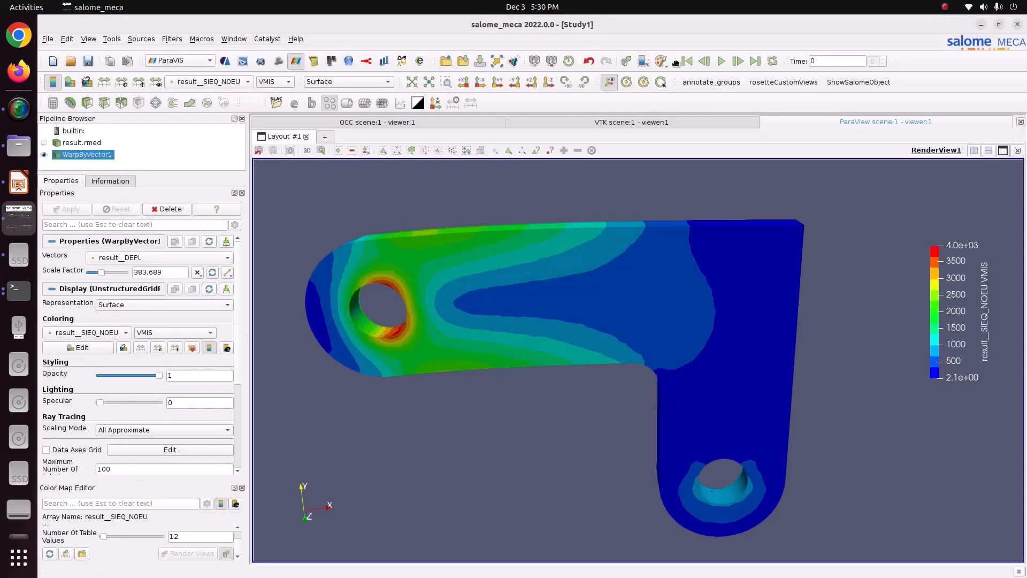
# Play the bracket's deformation animation once, then enable looping and play it continuously.
pyautogui.click(721, 61)
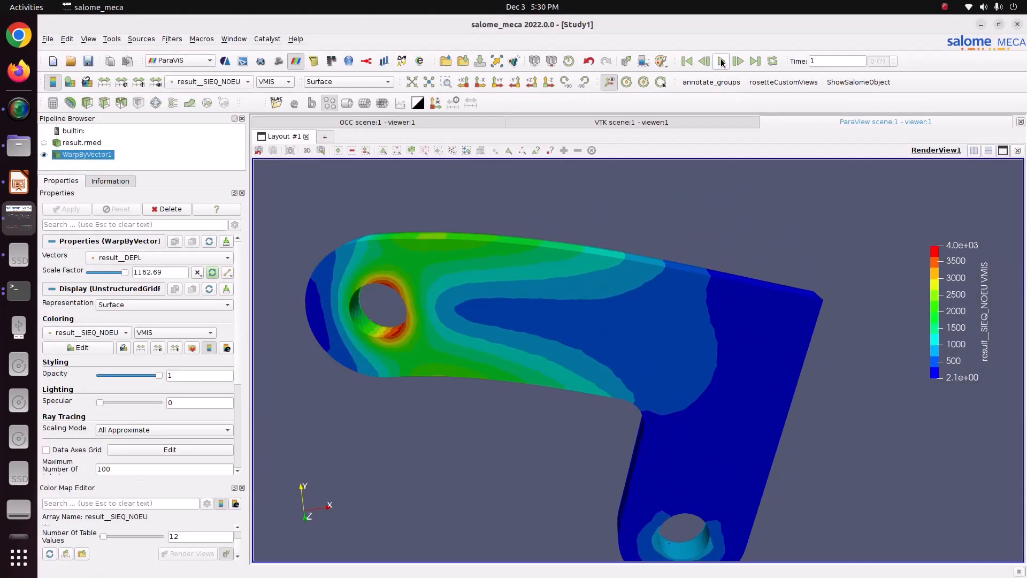
pyautogui.click(771, 61)
pyautogui.click(722, 61)
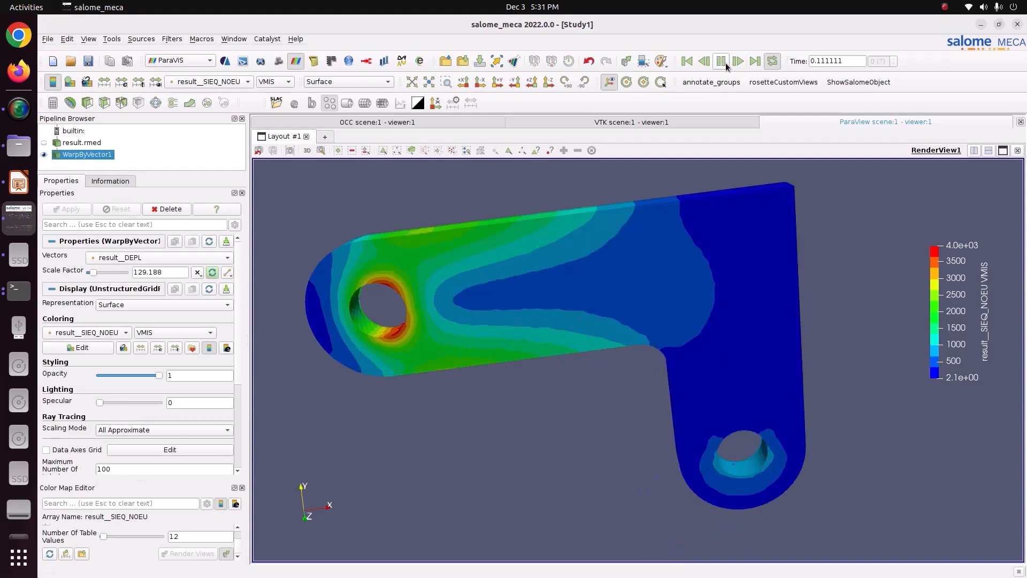